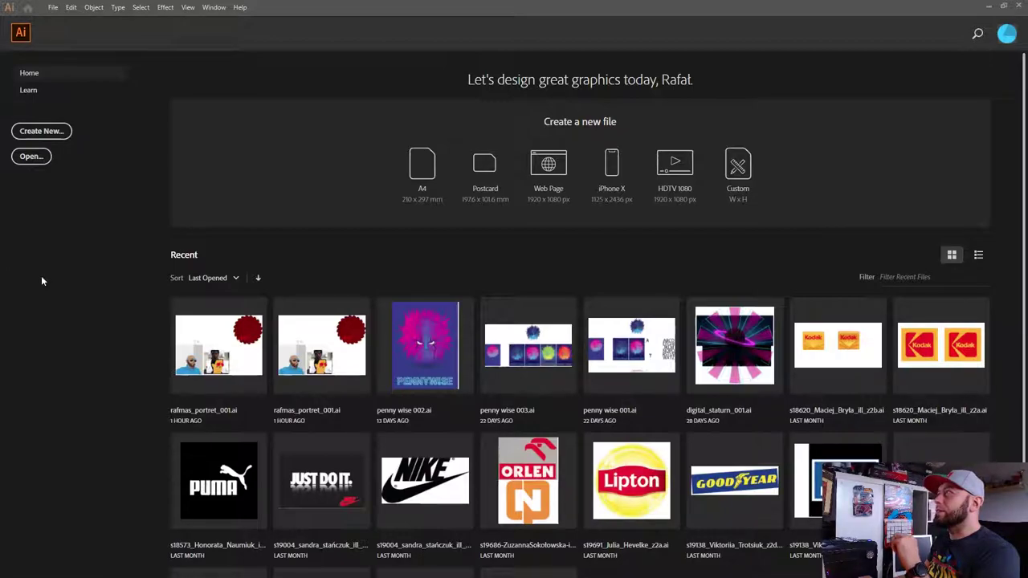
Restore down the Illustrator window and position it on the left side of the desktop.
{"action": "left_click", "coordinate": [1003, 6]}
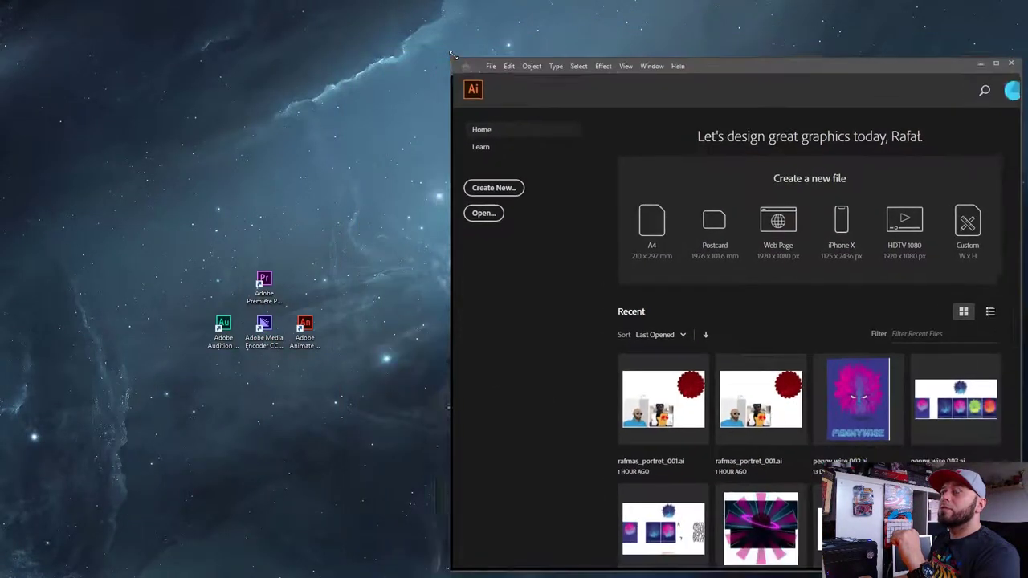
{"action": "left_click_drag", "start_coordinate": [7, 6], "coordinate": [407, 53]}
{"action": "left_click_drag", "start_coordinate": [732, 57], "coordinate": [423, 37]}
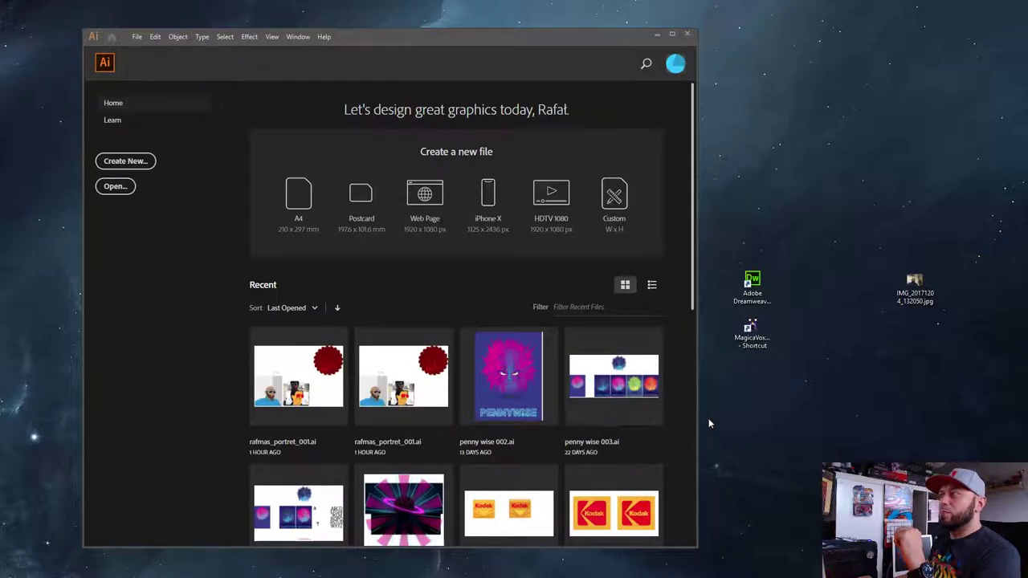
{"action": "left_click_drag", "start_coordinate": [691, 301], "coordinate": [847, 305]}
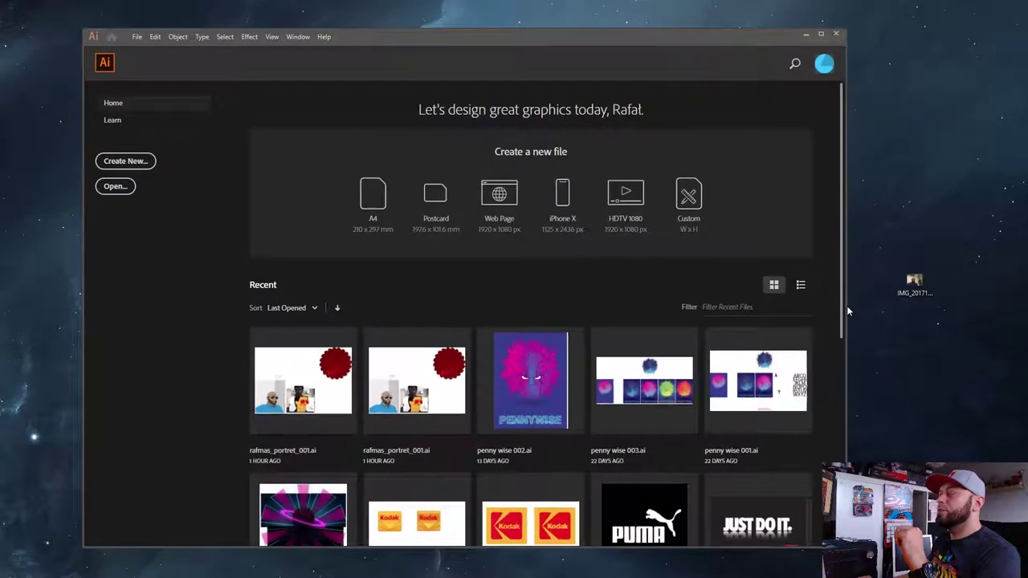
{"action": "left_click_drag", "start_coordinate": [554, 43], "coordinate": [482, 37]}
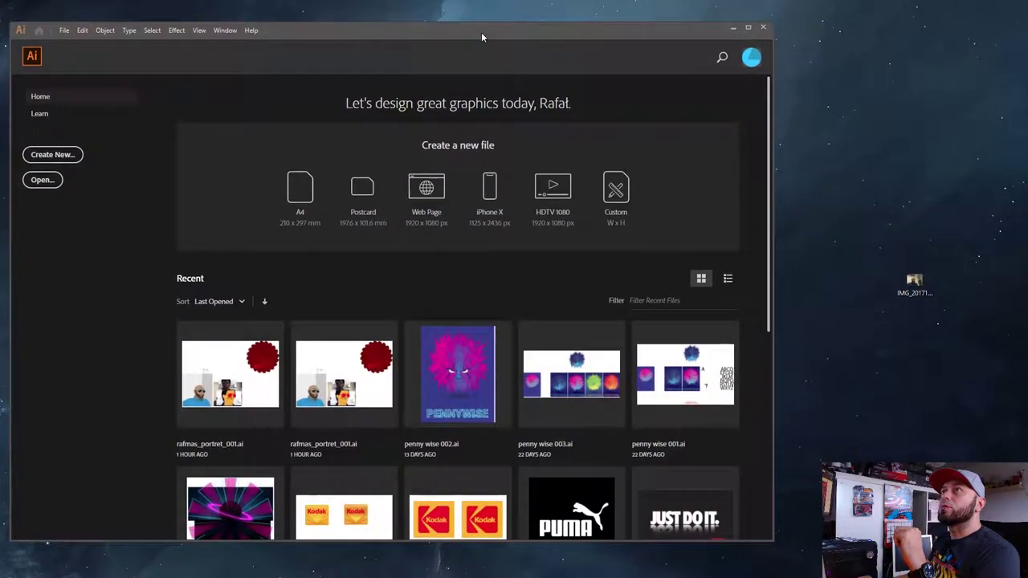
{"action": "left_click_drag", "start_coordinate": [774, 125], "coordinate": [825, 127]}
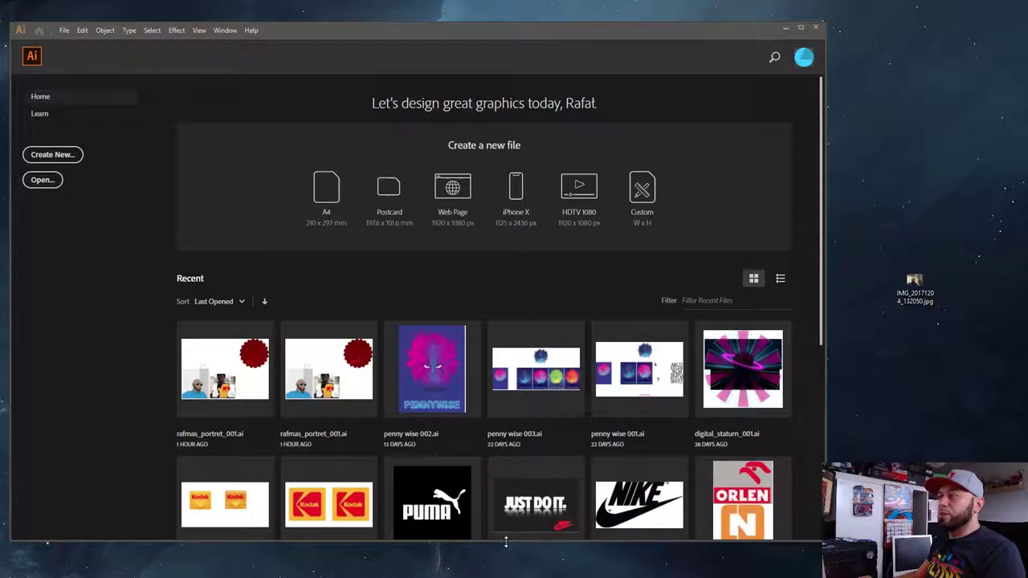
Shorten the window, move the photo file further right, and widen the window to show seven recent files.
{"action": "mouse_move", "coordinate": [502, 541]}
{"action": "left_mouse_down"}
{"action": "mouse_move", "coordinate": [563, 443]}
{"action": "mouse_move", "coordinate": [526, 573]}
{"action": "mouse_move", "coordinate": [535, 569]}
{"action": "left_mouse_up"}
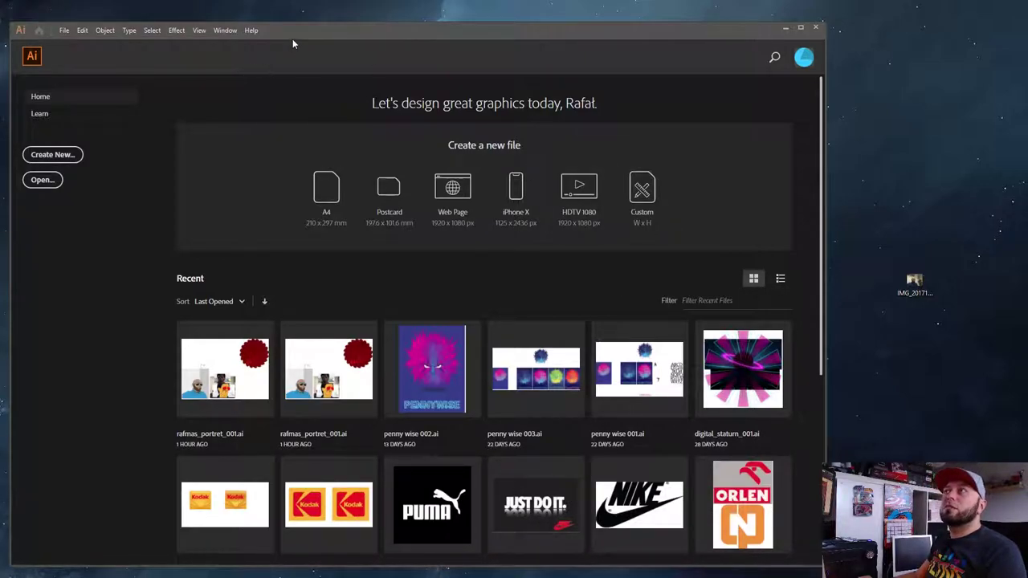
{"action": "left_click_drag", "start_coordinate": [297, 30], "coordinate": [295, 16]}
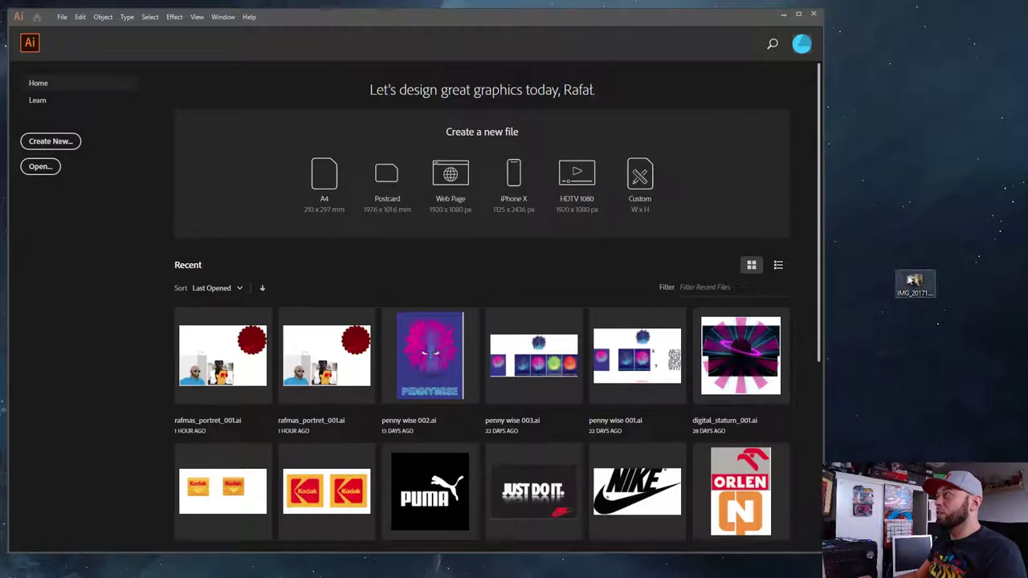
{"action": "left_click_drag", "start_coordinate": [934, 267], "coordinate": [936, 268]}
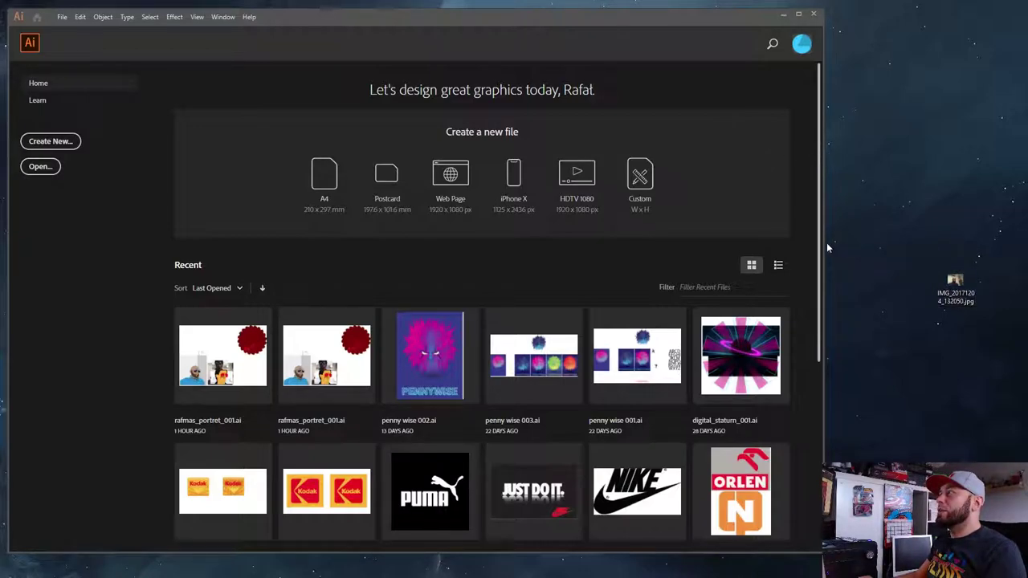
{"action": "left_click_drag", "start_coordinate": [826, 242], "coordinate": [916, 238]}
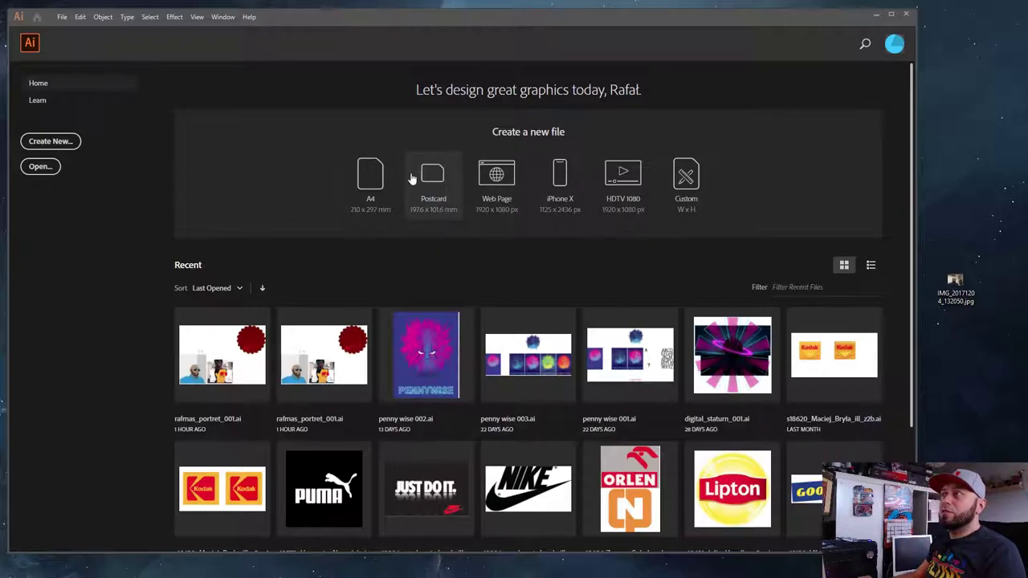
Start a new document from the A4 print preset in landscape orientation.
{"action": "left_click", "coordinate": [48, 142]}
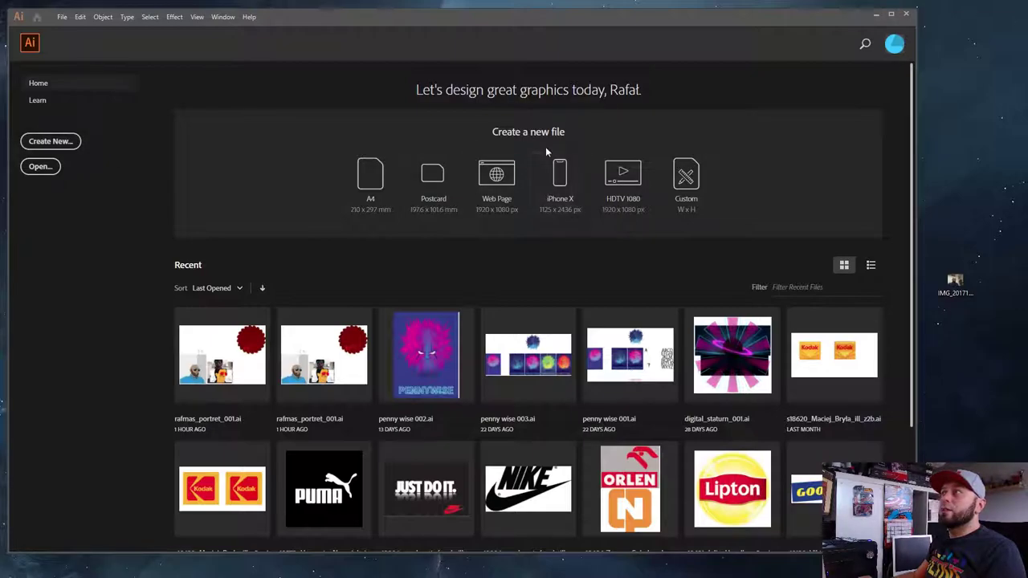
{"action": "left_click", "coordinate": [50, 142]}
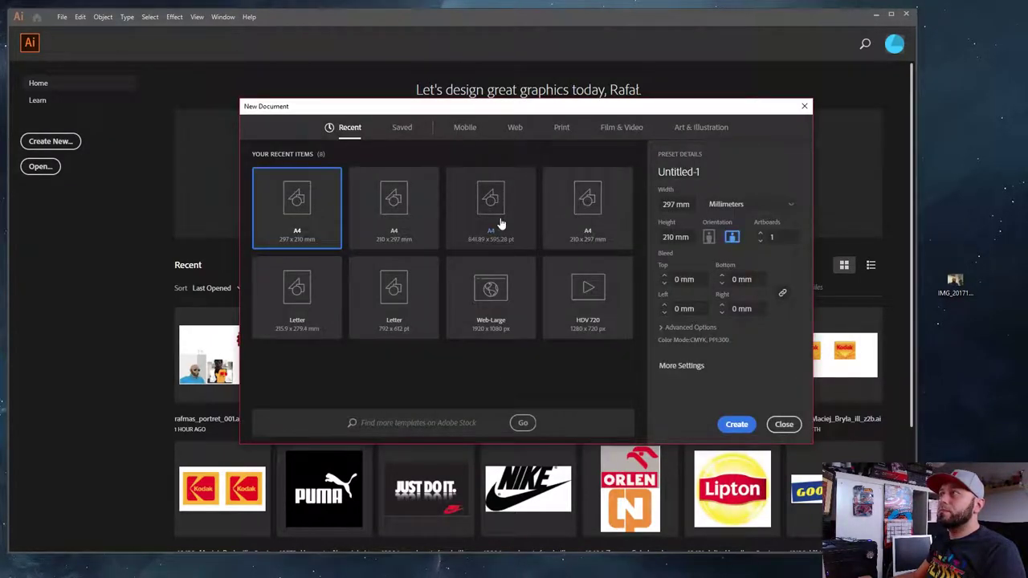
{"action": "left_click", "coordinate": [500, 217]}
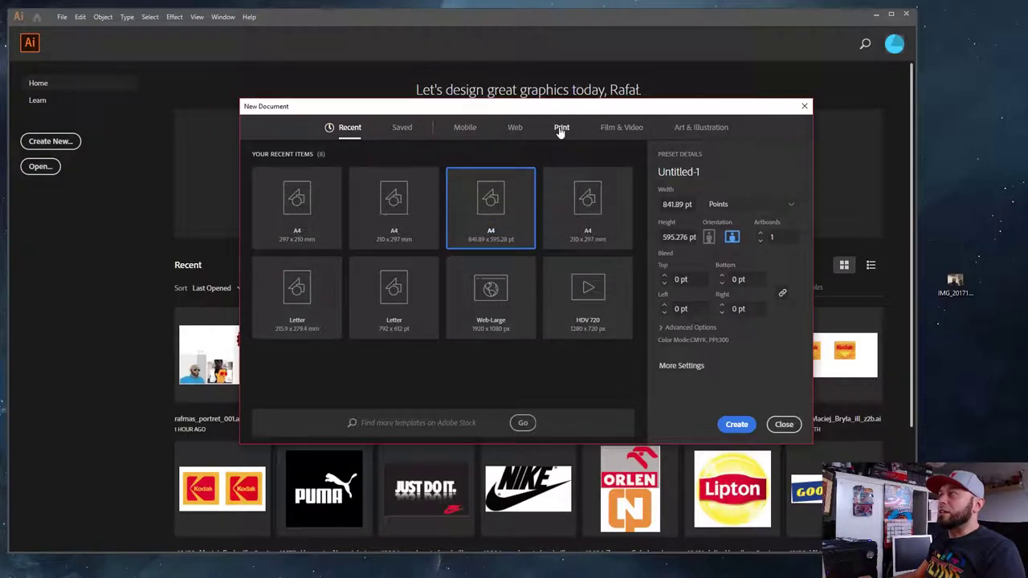
{"action": "left_click", "coordinate": [515, 129]}
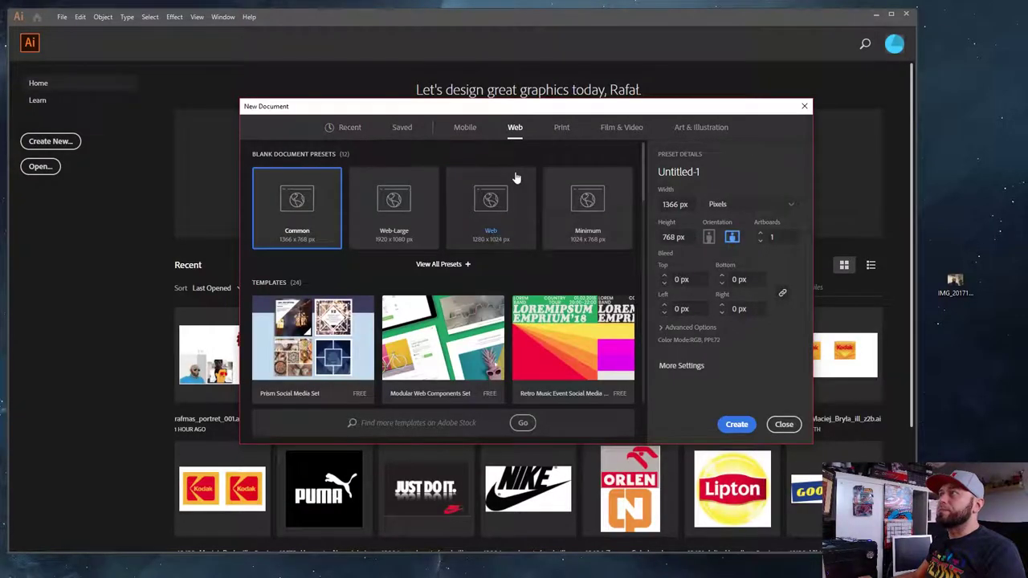
{"action": "left_click", "coordinate": [560, 128]}
{"action": "left_click", "coordinate": [395, 209]}
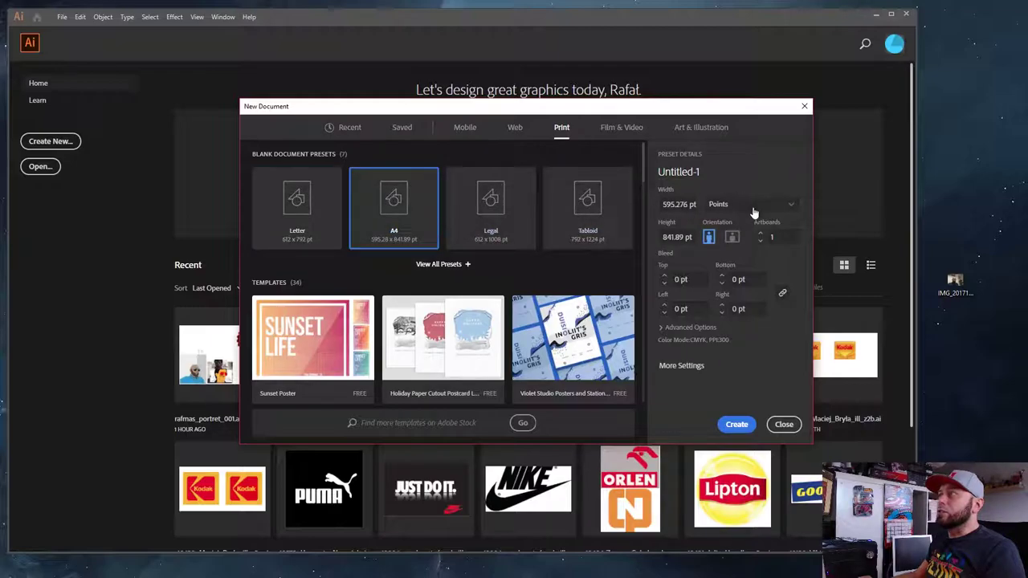
{"action": "left_click", "coordinate": [732, 237]}
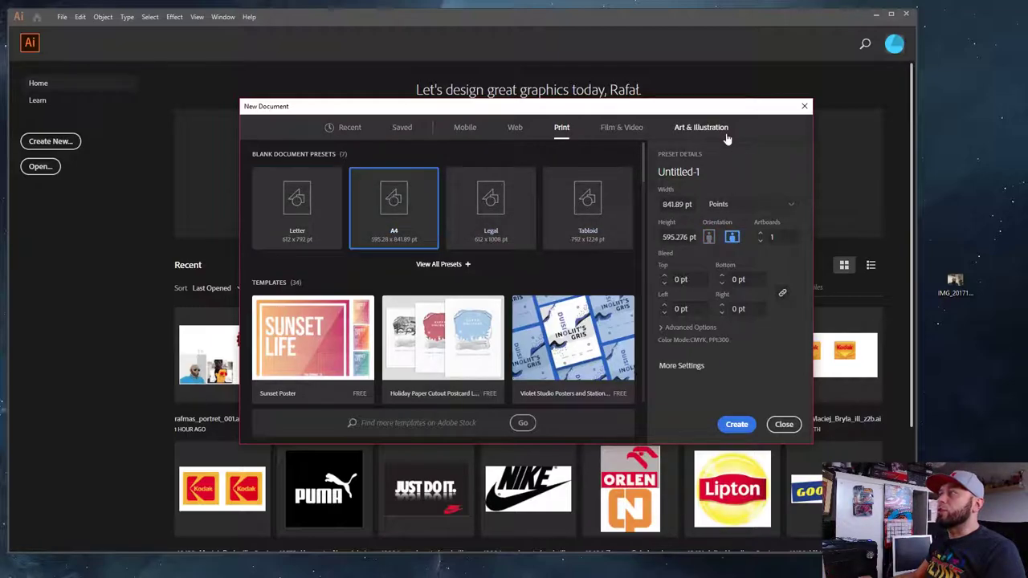
Set units to Millimeters and colour mode to RGB, then create the 297 × 210 mm document.
{"action": "left_click", "coordinate": [744, 205]}
{"action": "left_click", "coordinate": [740, 279]}
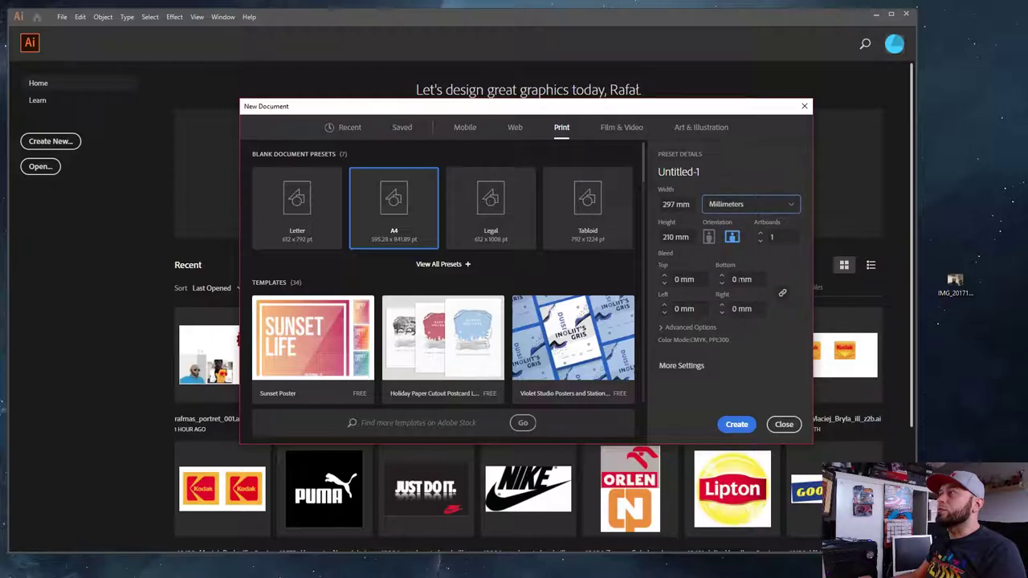
{"action": "left_click", "coordinate": [666, 327]}
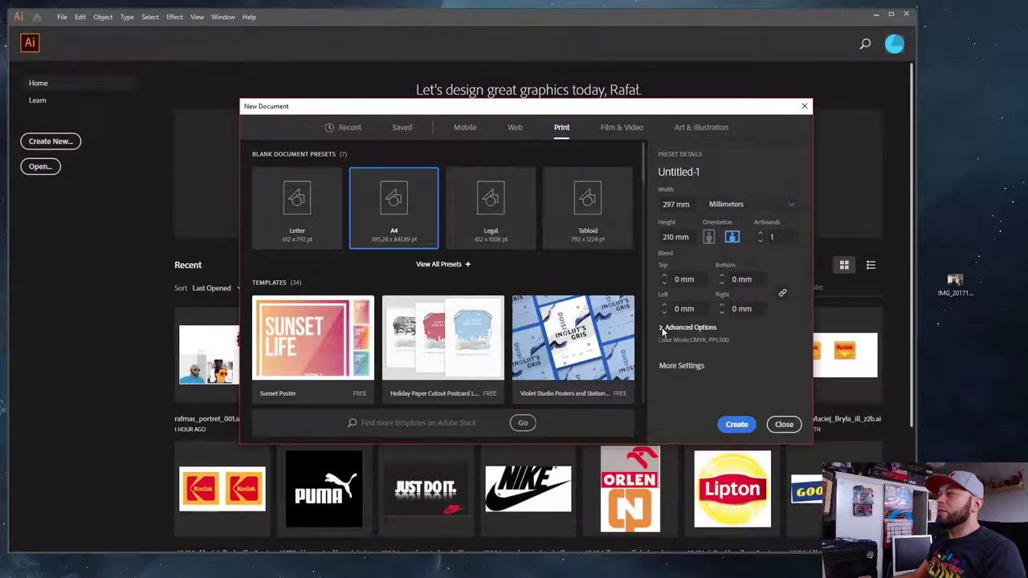
{"action": "left_click", "coordinate": [702, 308]}
{"action": "left_click", "coordinate": [707, 337]}
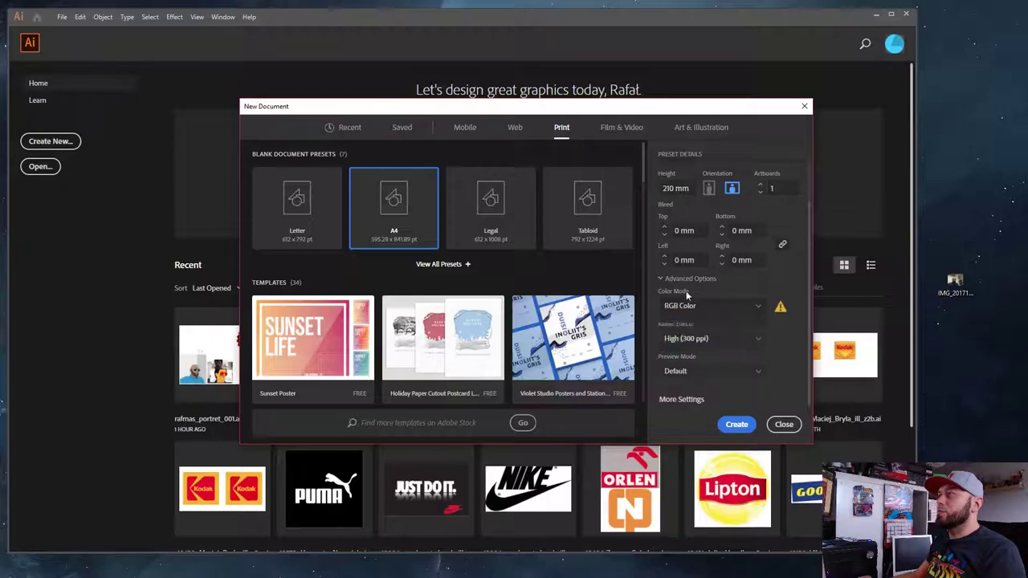
{"action": "scroll", "coordinate": [765, 326], "scroll_direction": "up", "scroll_amount": 2}
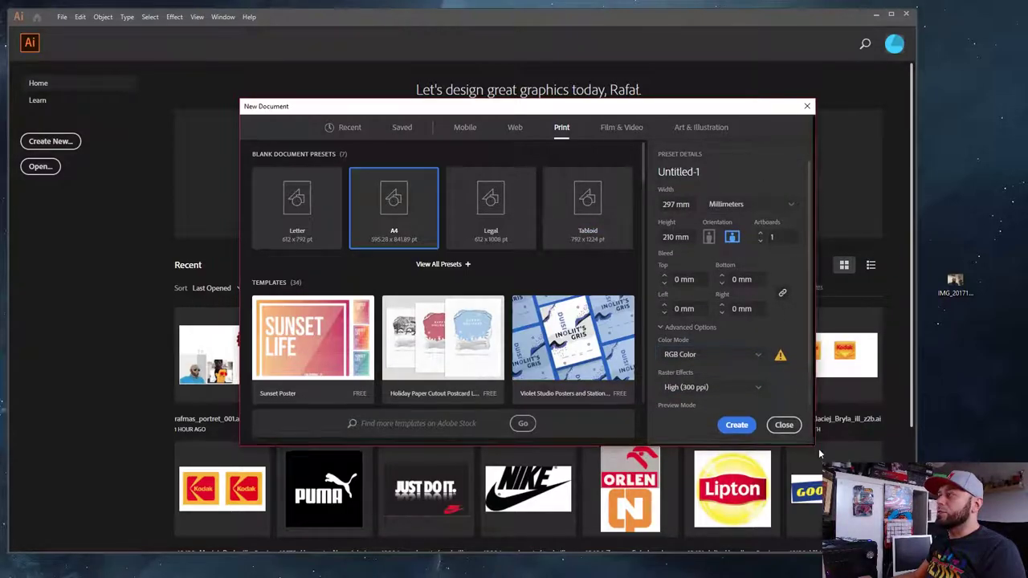
{"action": "left_click_drag", "start_coordinate": [813, 448], "coordinate": [832, 507]}
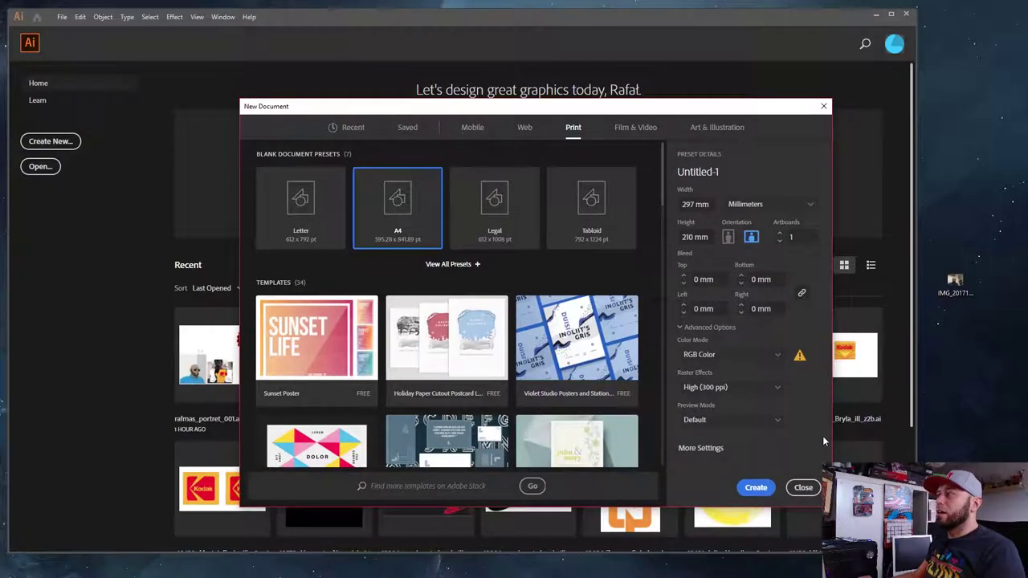
{"action": "left_click", "coordinate": [693, 327]}
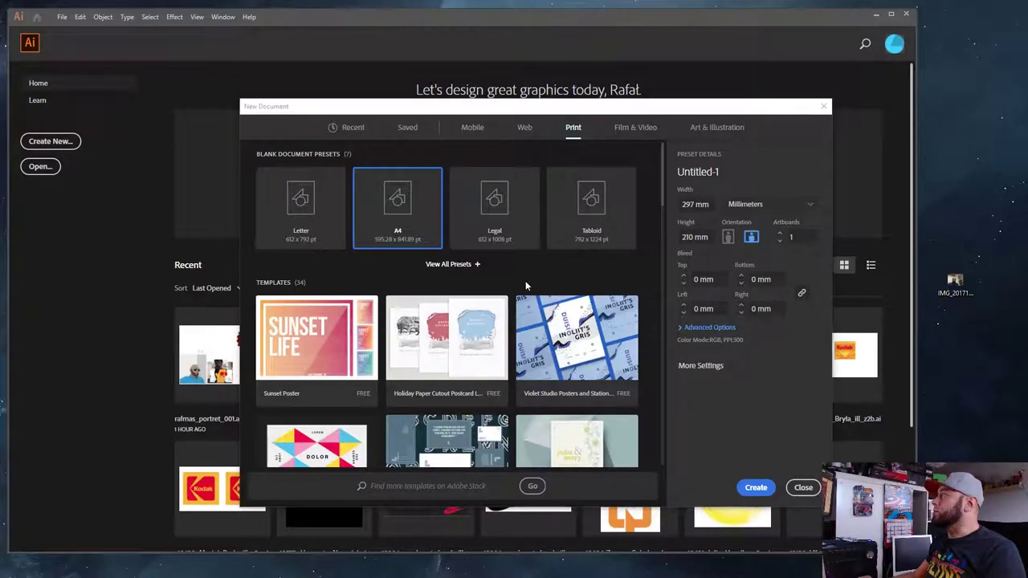
{"action": "left_click", "coordinate": [756, 489]}
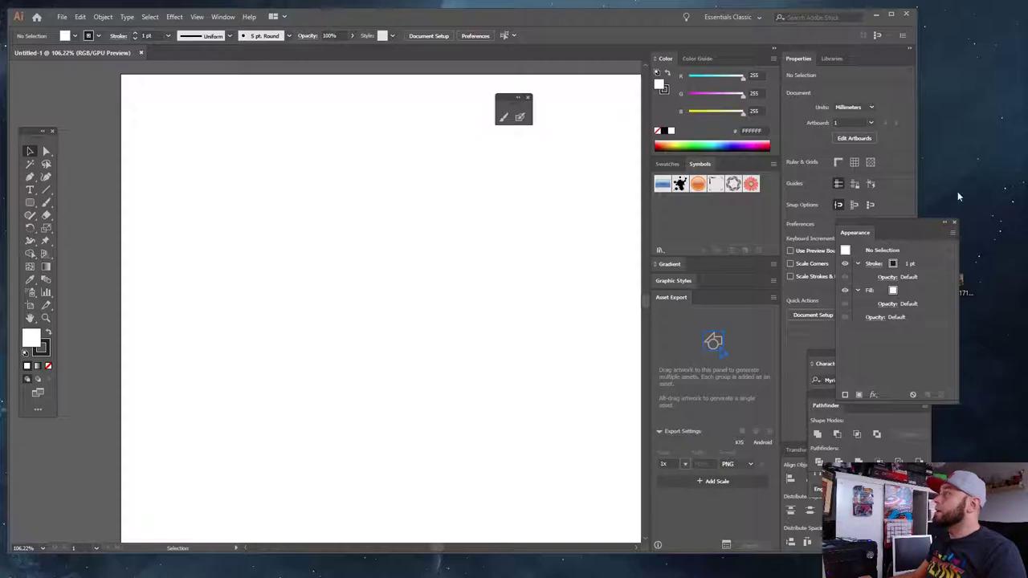
Close the stray Appearance, Character, Pathfinder and brush panels, then restore down the window to reveal the photo file.
{"action": "left_click", "coordinate": [954, 221]}
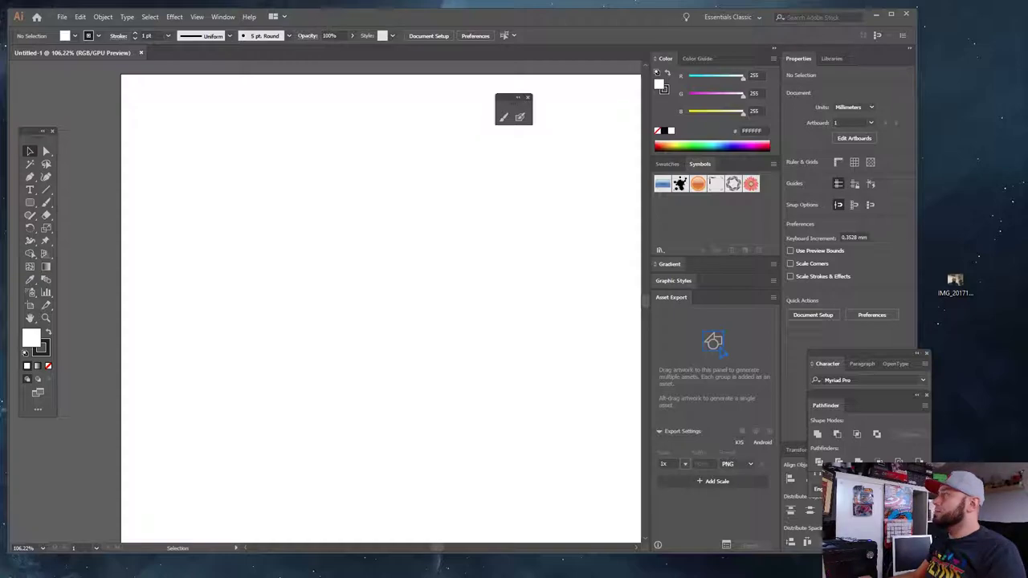
{"action": "left_click", "coordinate": [891, 14]}
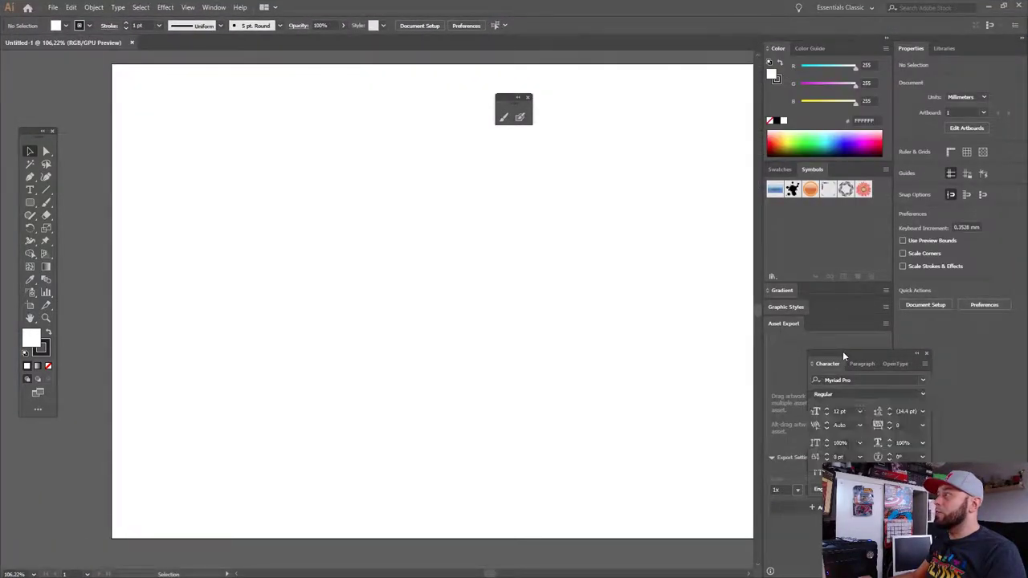
{"action": "key", "text": "ctrl+t"}
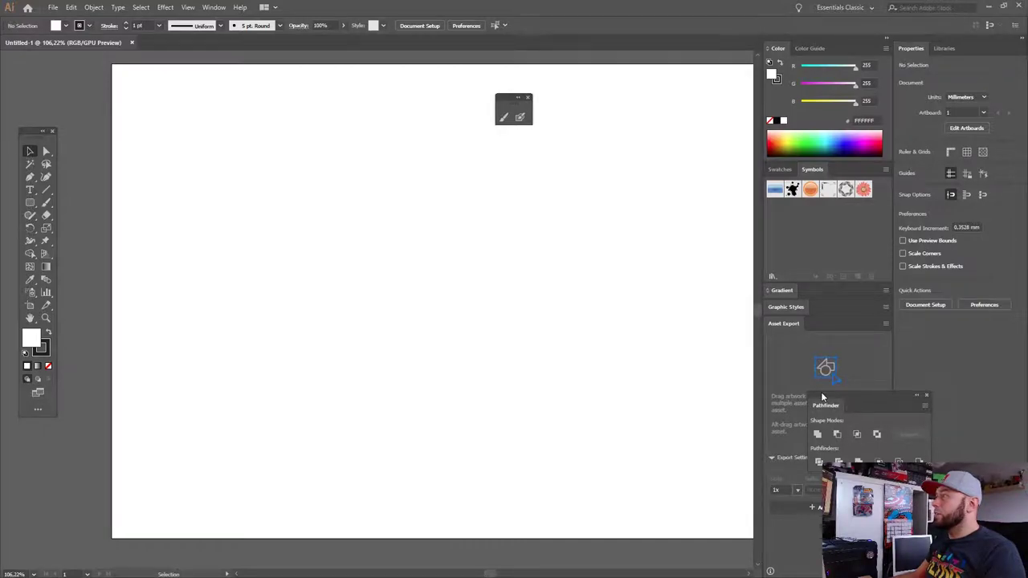
{"action": "key", "text": "ctrl+shift+F9"}
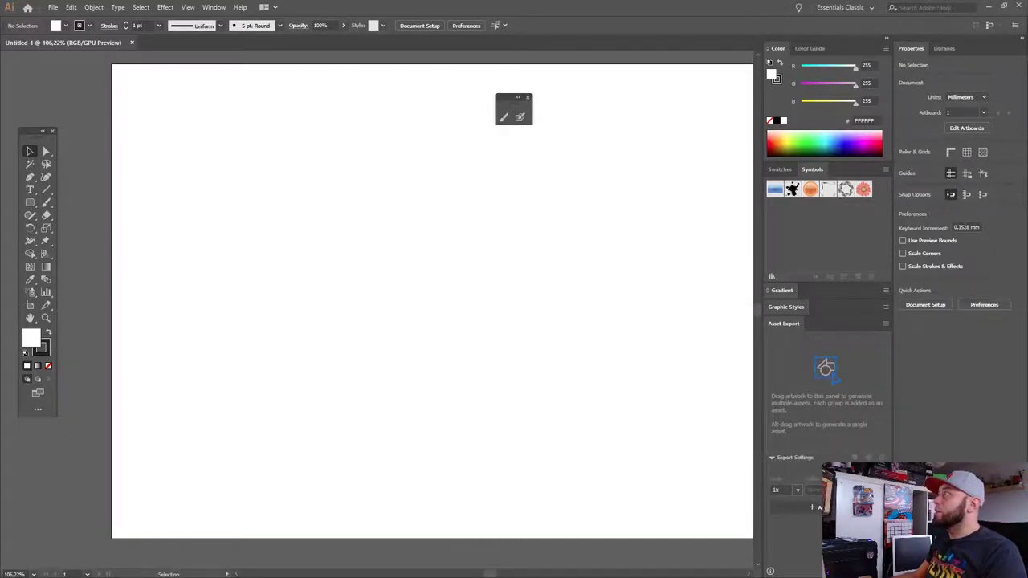
{"action": "left_click", "coordinate": [527, 97]}
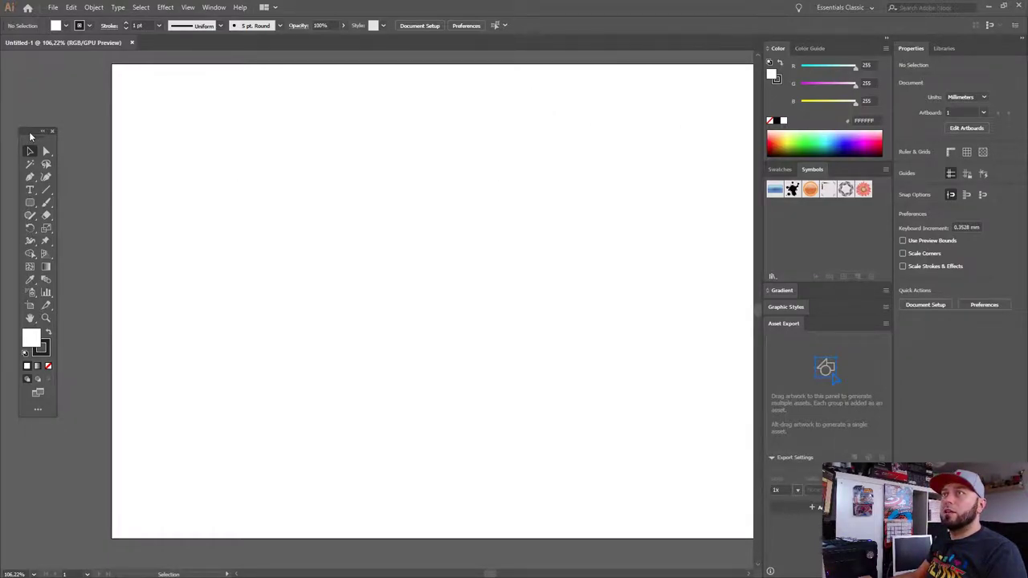
{"action": "left_click_drag", "start_coordinate": [31, 137], "coordinate": [23, 134]}
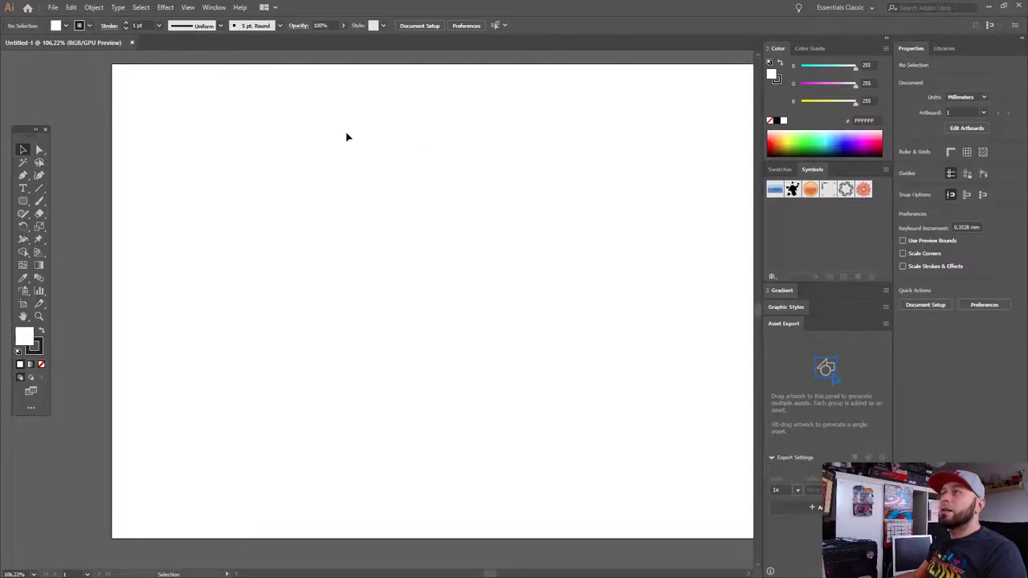
{"action": "left_click_drag", "start_coordinate": [572, 197], "coordinate": [551, 198]}
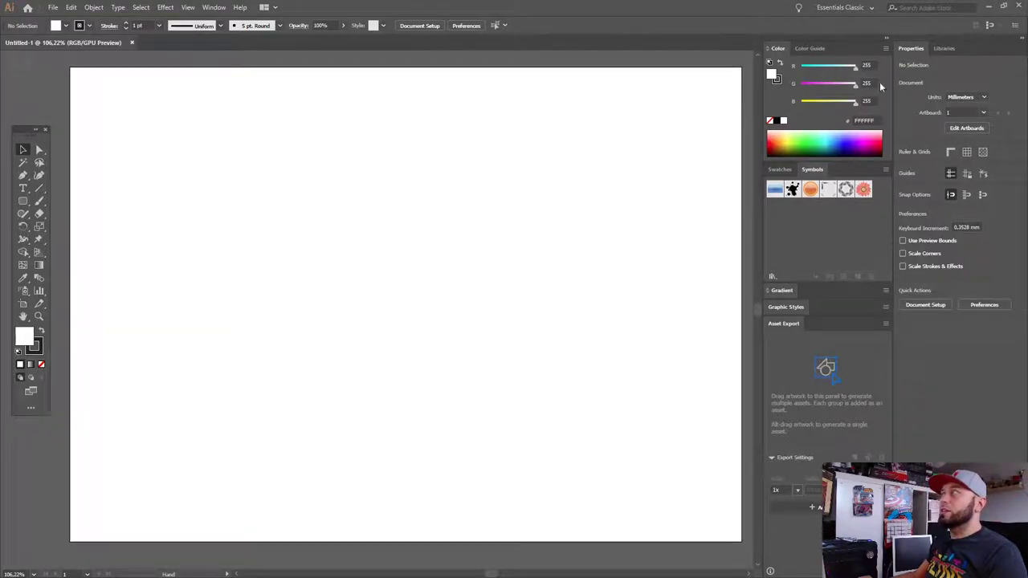
{"action": "left_click", "coordinate": [1003, 6]}
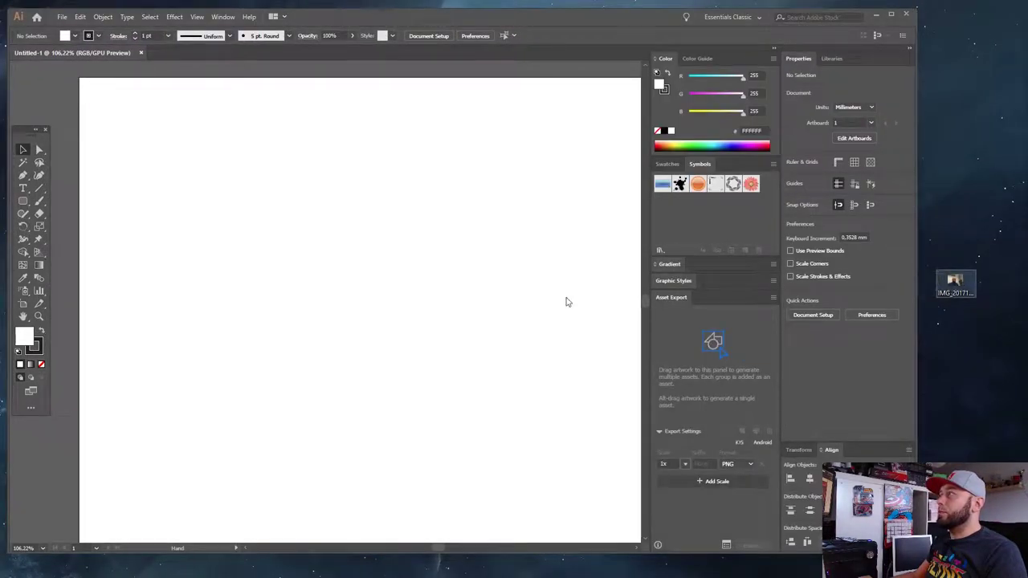
Drag the reference photo onto the artboard, maximise the window and scale the photo down.
{"action": "left_click_drag", "start_coordinate": [954, 282], "coordinate": [393, 309]}
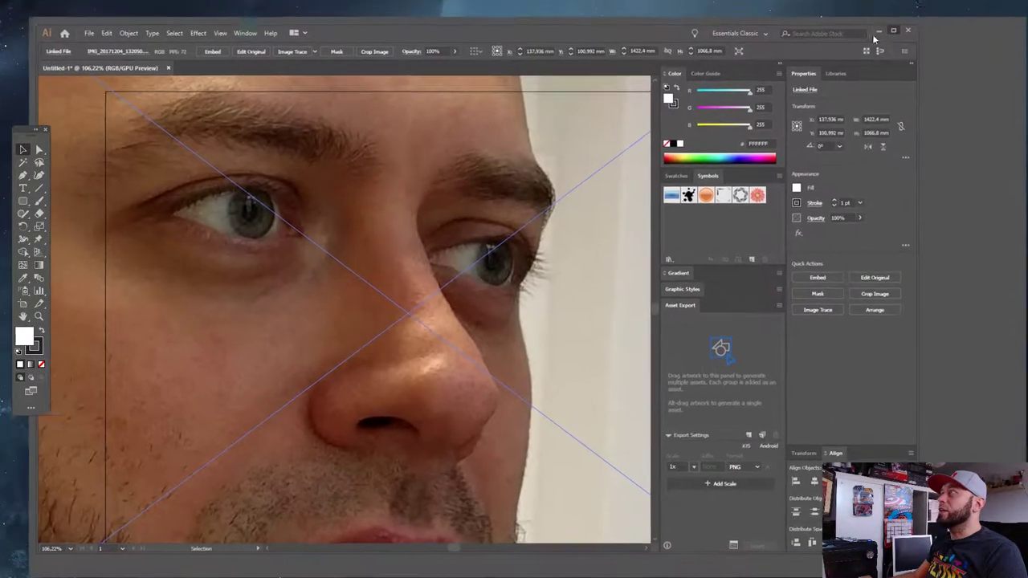
{"action": "left_click", "coordinate": [893, 30]}
{"action": "key", "text": "ctrl+minus"}
{"action": "key", "text": "ctrl+minus"}
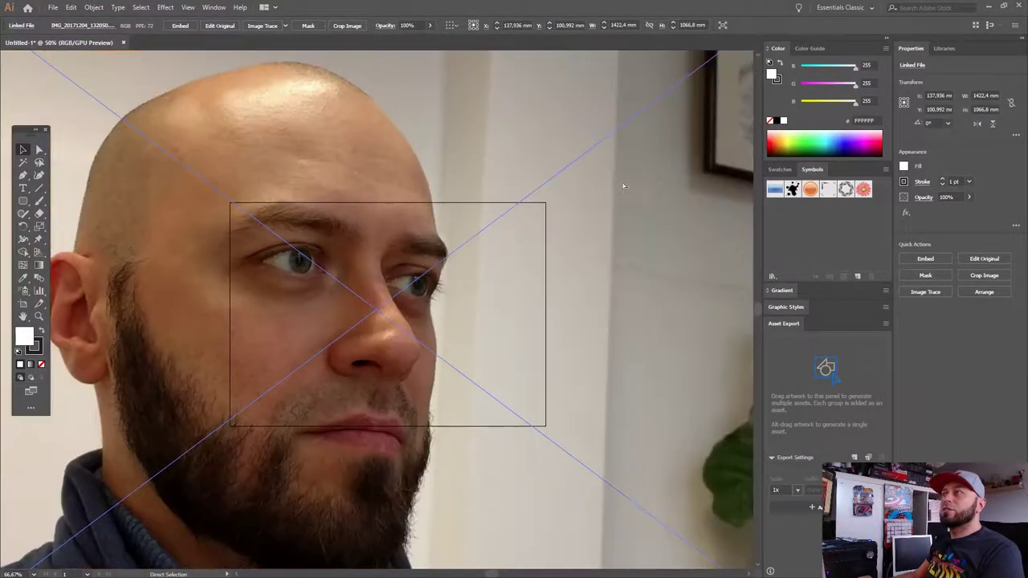
{"action": "key", "text": "ctrl+minus"}
{"action": "key", "text": "ctrl+minus"}
{"action": "key", "text": "ctrl+minus"}
{"action": "key", "text": "ctrl+minus"}
{"action": "key", "text": "ctrl+minus"}
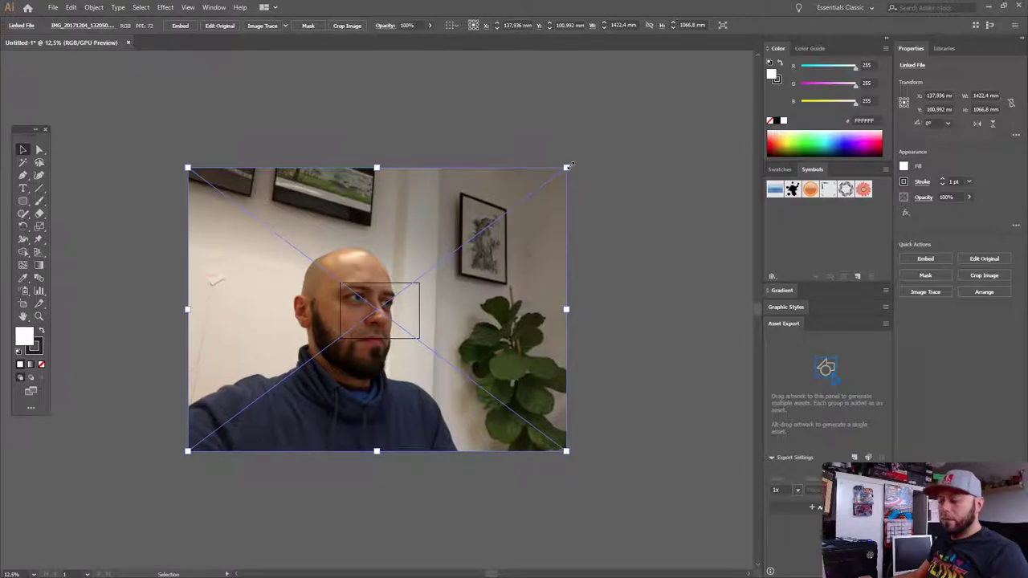
{"action": "left_click_drag", "start_coordinate": [567, 167], "coordinate": [416, 271]}
{"action": "left_click", "coordinate": [473, 272]}
{"action": "key", "text": "ctrl+plus"}
{"action": "key", "text": "ctrl+plus"}
{"action": "key", "text": "ctrl+plus"}
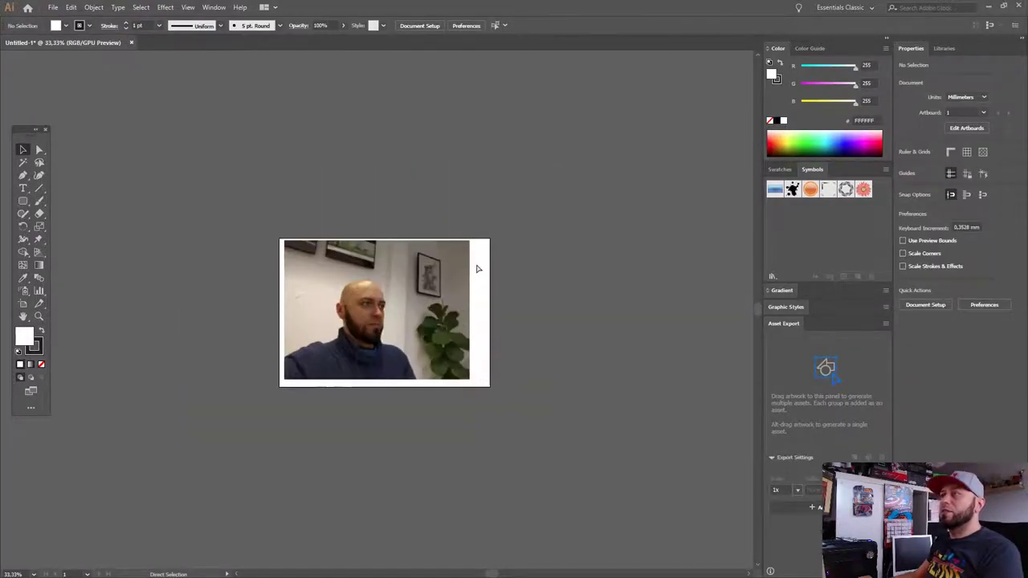
{"action": "key", "text": "ctrl+plus"}
{"action": "key", "text": "ctrl+plus"}
{"action": "key", "text": "ctrl+plus"}
Move the photo onto the artboard, check its fit, and leave it deselected.
{"action": "left_click_drag", "start_coordinate": [521, 217], "coordinate": [541, 224]}
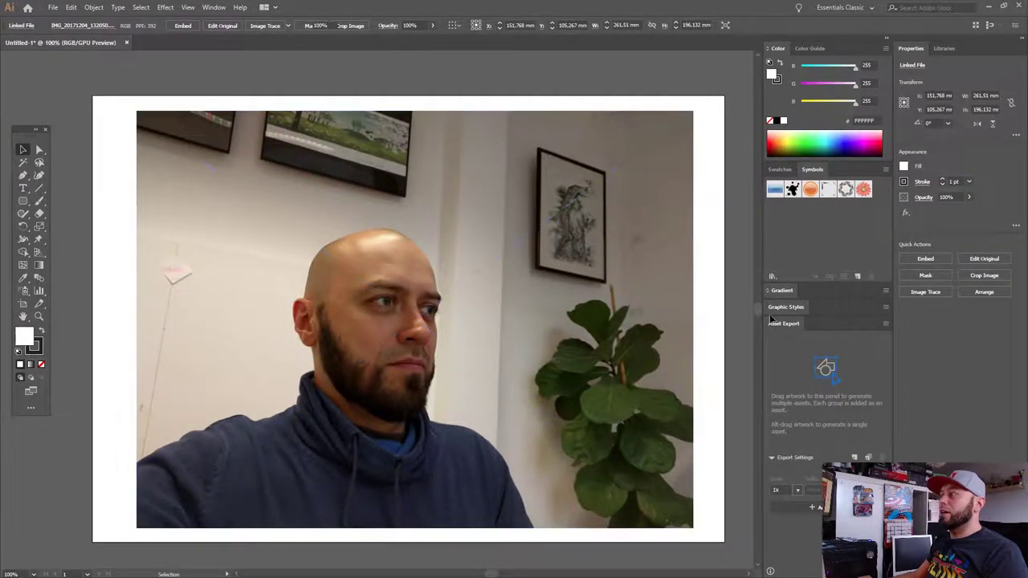
{"action": "key", "text": "ctrl+shift+a"}
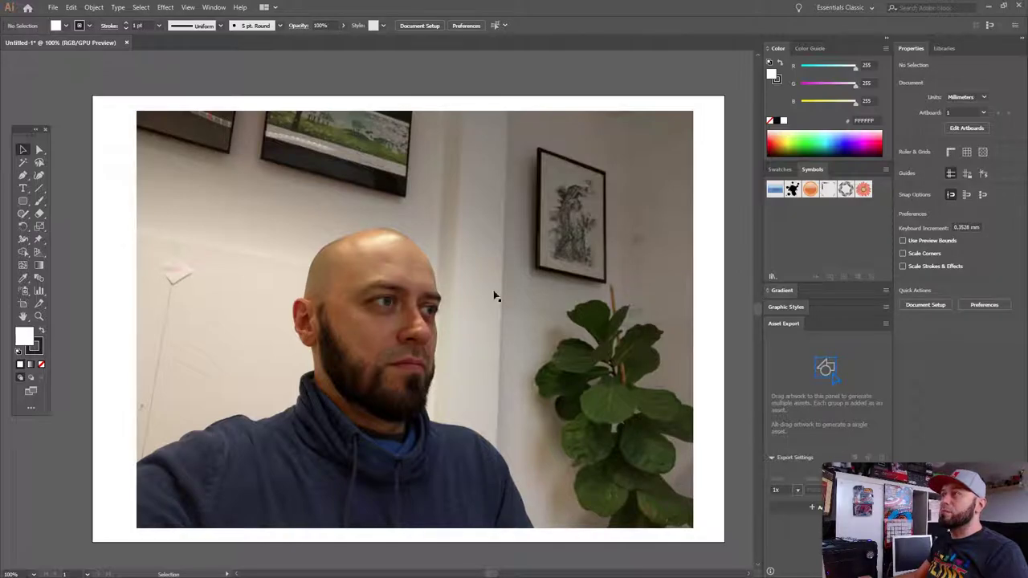
{"action": "left_click", "coordinate": [495, 297]}
{"action": "key", "text": "ctrl+shift+a"}
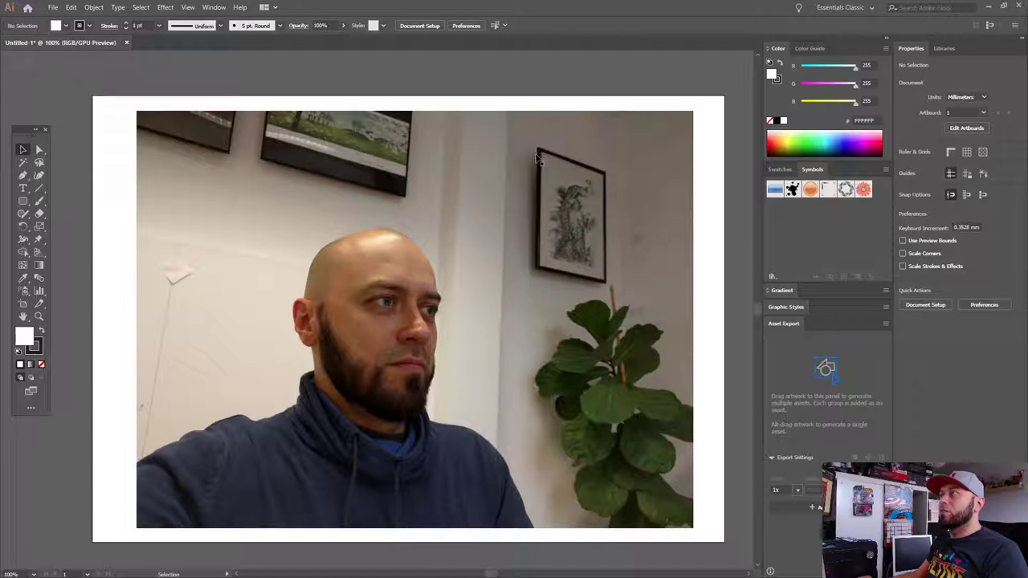
{"action": "left_click", "coordinate": [629, 362]}
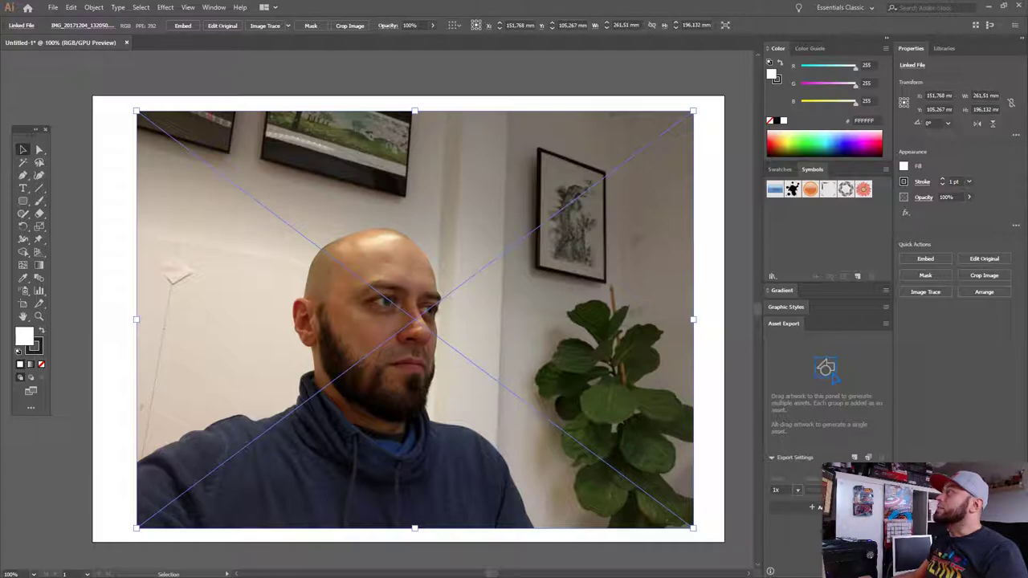
{"action": "key", "text": "ctrl+shift+a"}
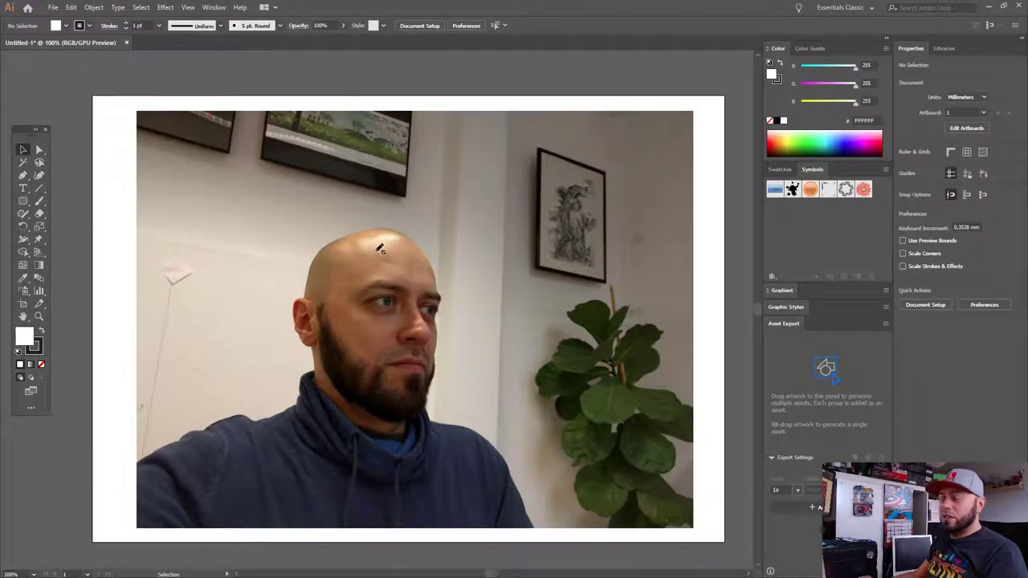
Open the Layers panel as a floating panel and add a new layer above the photo layer.
{"action": "left_click", "coordinate": [421, 317]}
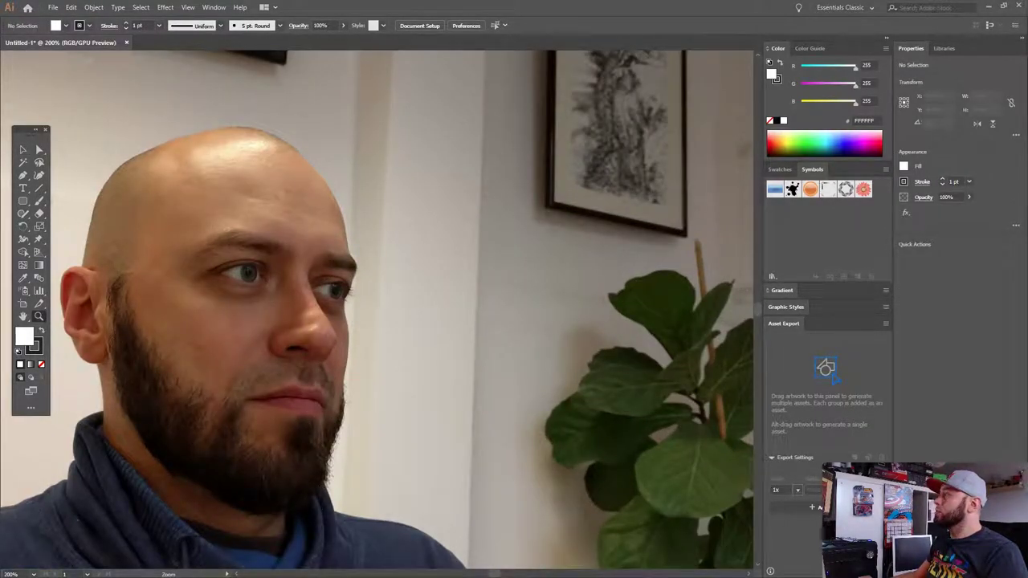
{"action": "key", "text": "F7"}
{"action": "left_click_drag", "start_coordinate": [832, 56], "coordinate": [623, 25]}
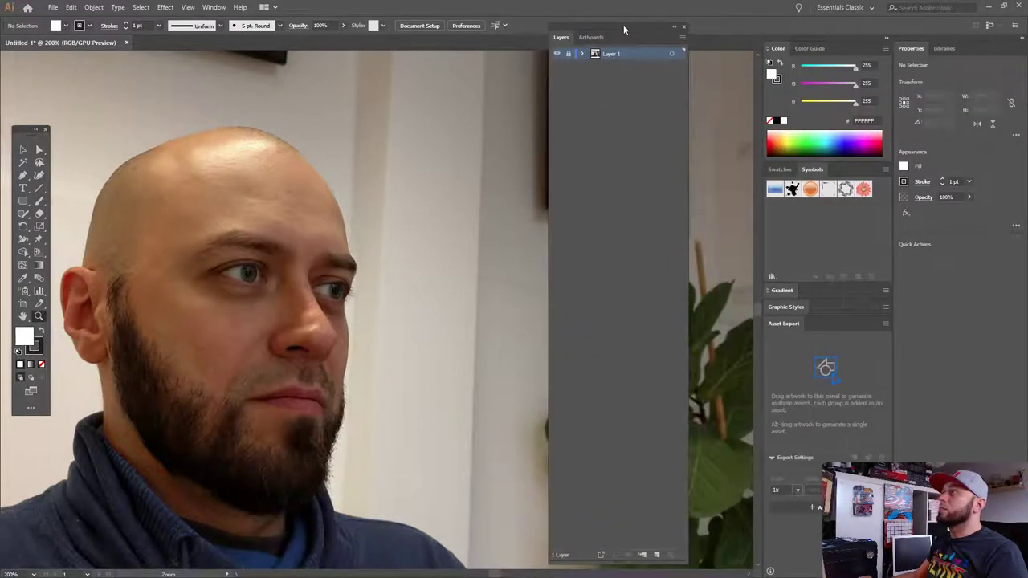
{"action": "left_click", "coordinate": [618, 565]}
{"action": "left_click_drag", "start_coordinate": [619, 560], "coordinate": [617, 254]}
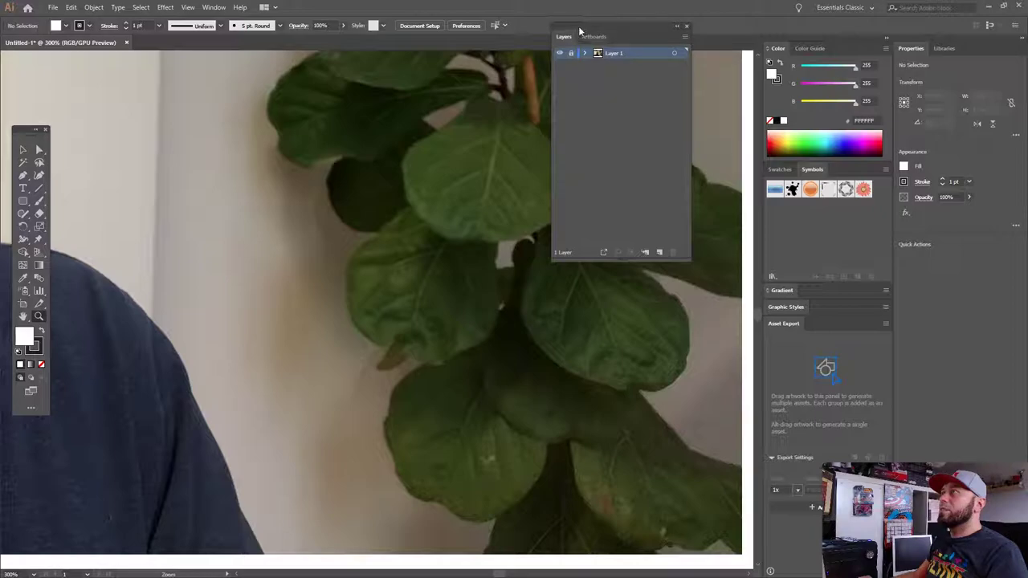
{"action": "left_click_drag", "start_coordinate": [580, 30], "coordinate": [639, 90]}
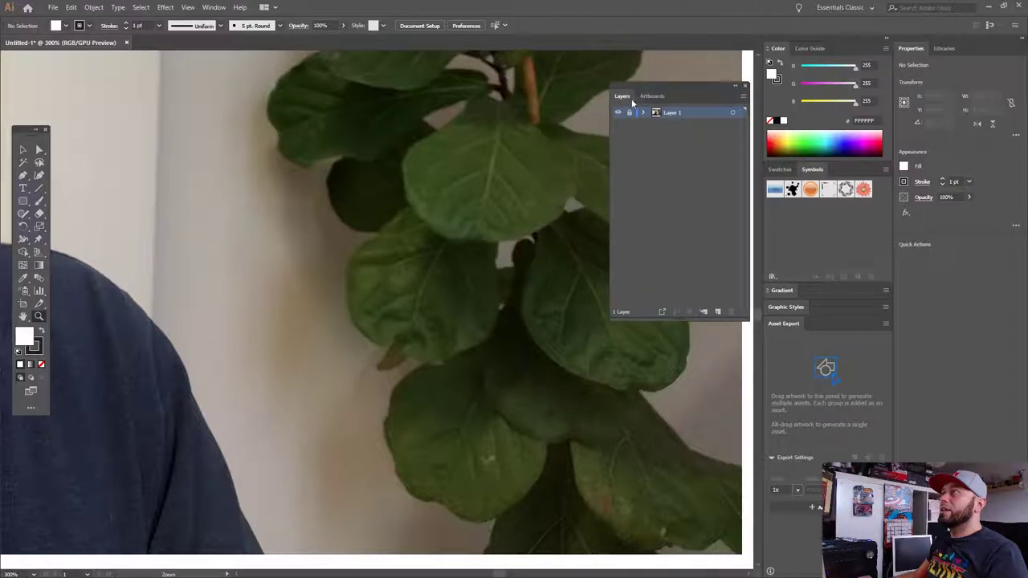
{"action": "left_click", "coordinate": [717, 311]}
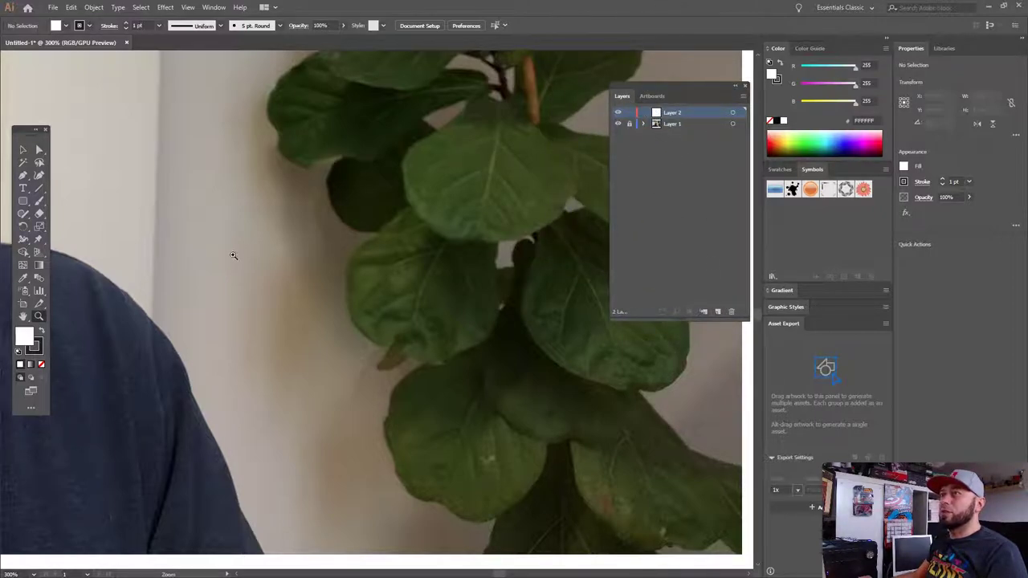
Dock the Layers panel beside Properties and fit the whole artboard in view.
{"action": "mouse_move", "coordinate": [233, 256]}
{"action": "left_mouse_down"}
{"action": "mouse_move", "coordinate": [440, 212]}
{"action": "mouse_move", "coordinate": [413, 275]}
{"action": "left_mouse_up"}
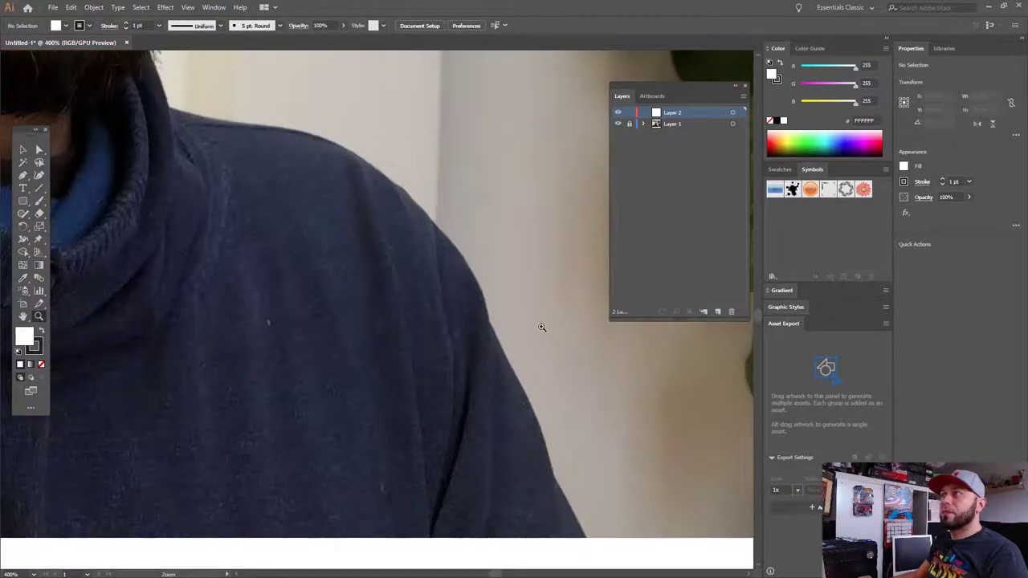
{"action": "key", "text": "z"}
{"action": "left_click", "coordinate": [397, 271]}
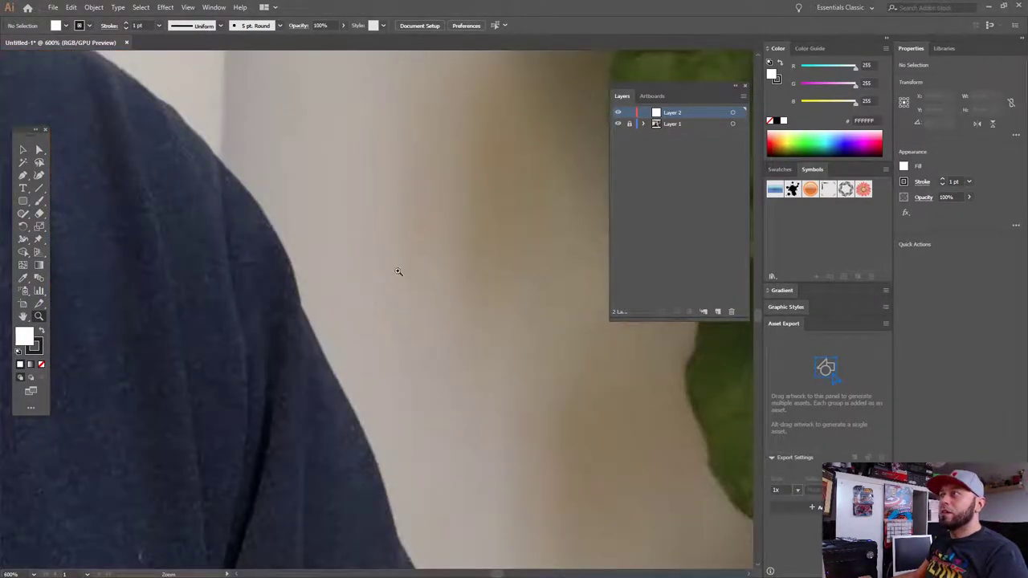
{"action": "left_click_drag", "start_coordinate": [616, 84], "coordinate": [829, 230]}
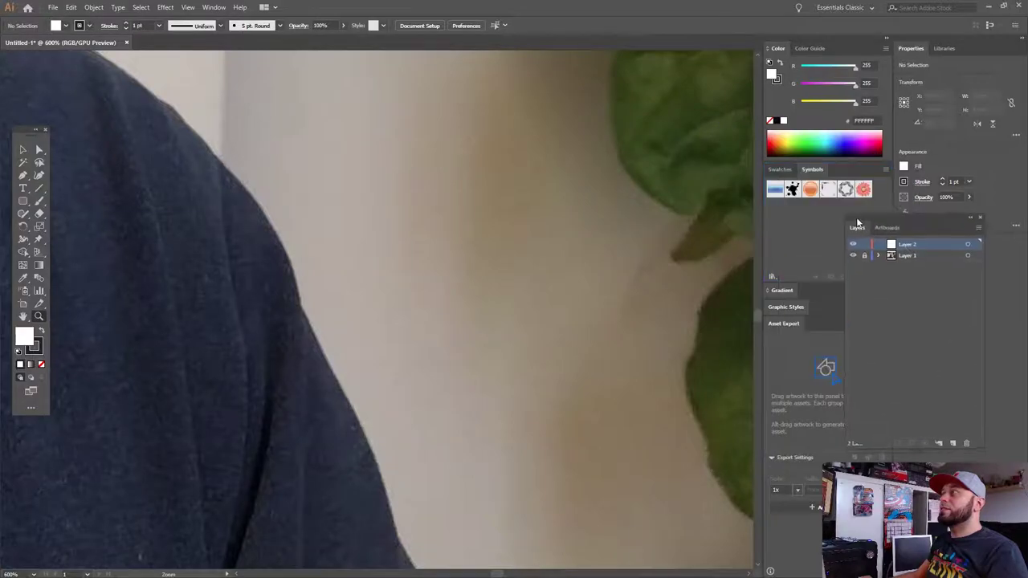
{"action": "left_click", "coordinate": [413, 291], "text": "alt"}
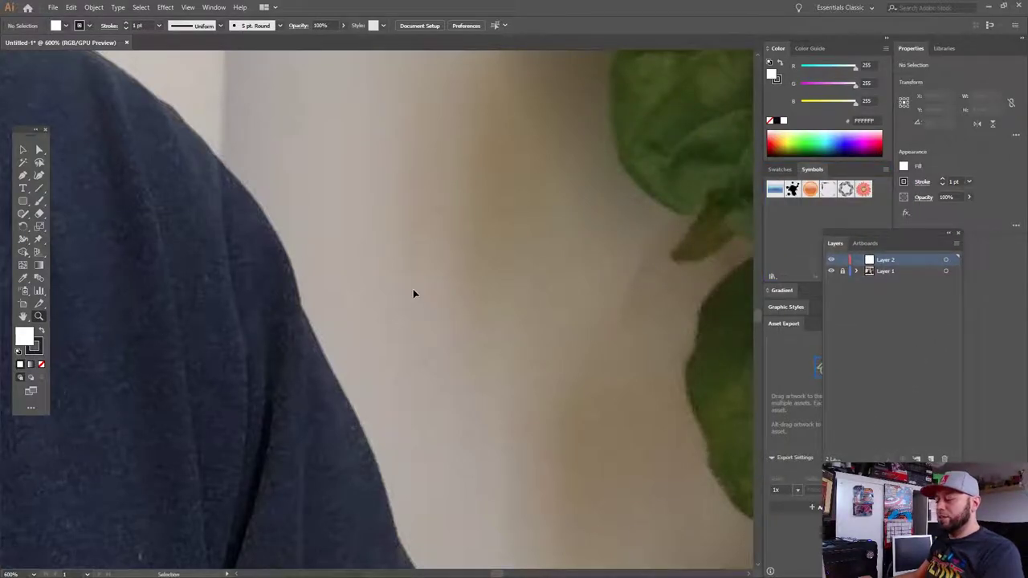
{"action": "left_click", "coordinate": [413, 290], "text": "alt"}
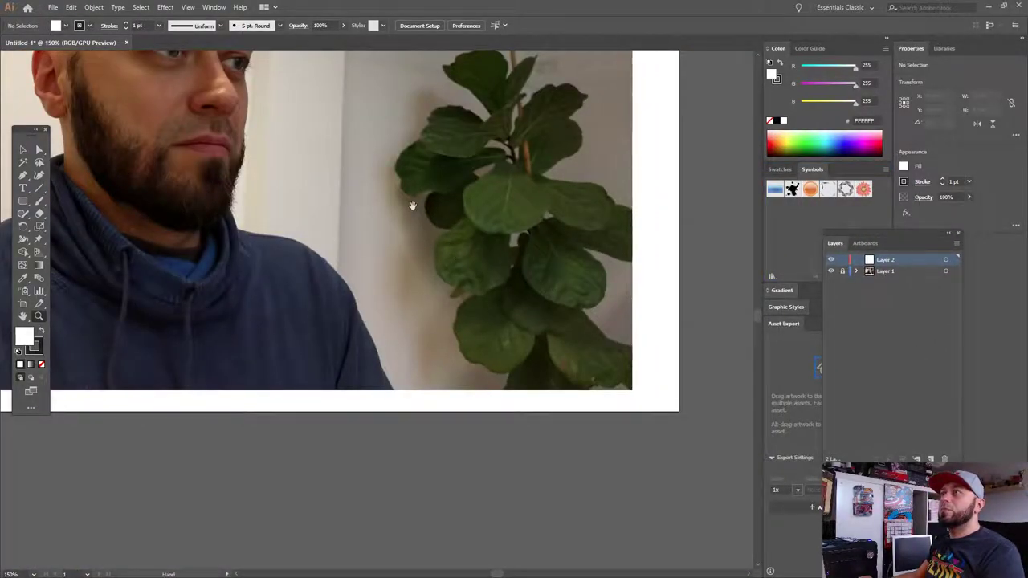
{"action": "left_click", "coordinate": [412, 290], "text": "alt"}
{"action": "key", "text": "v"}
{"action": "key", "text": "z"}
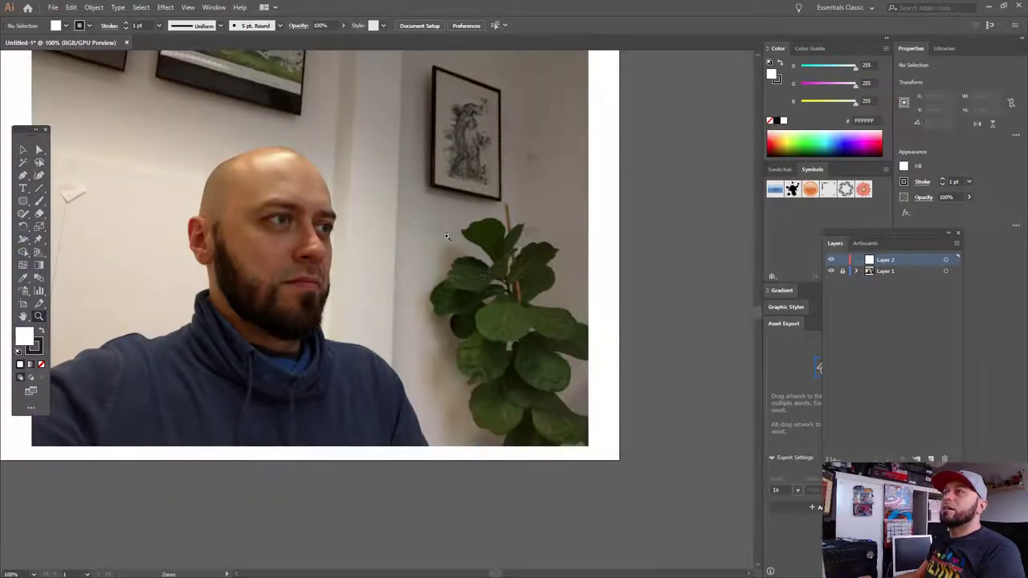
{"action": "key", "text": "ctrl+1"}
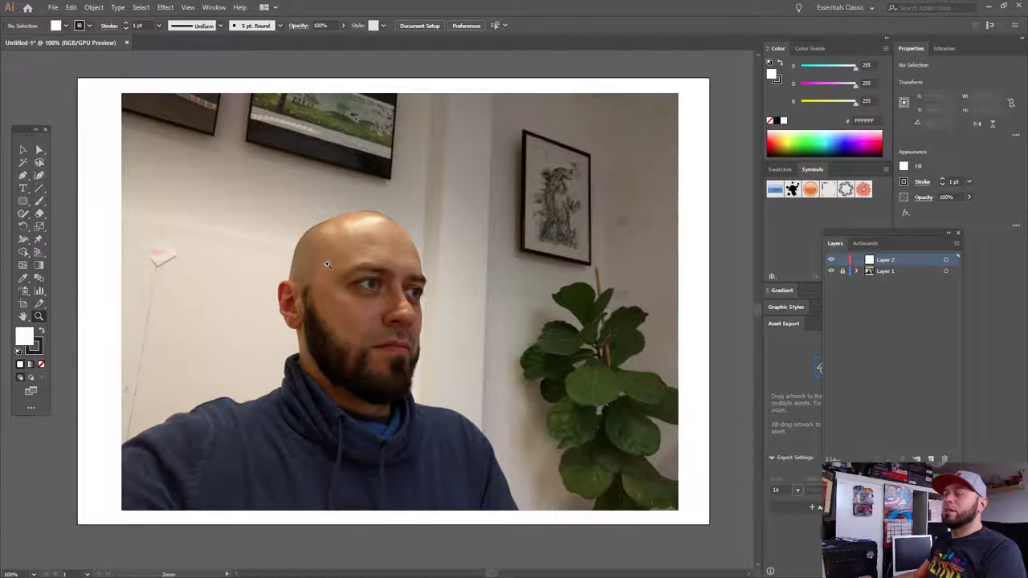
{"action": "left_click_drag", "start_coordinate": [306, 333], "coordinate": [397, 324]}
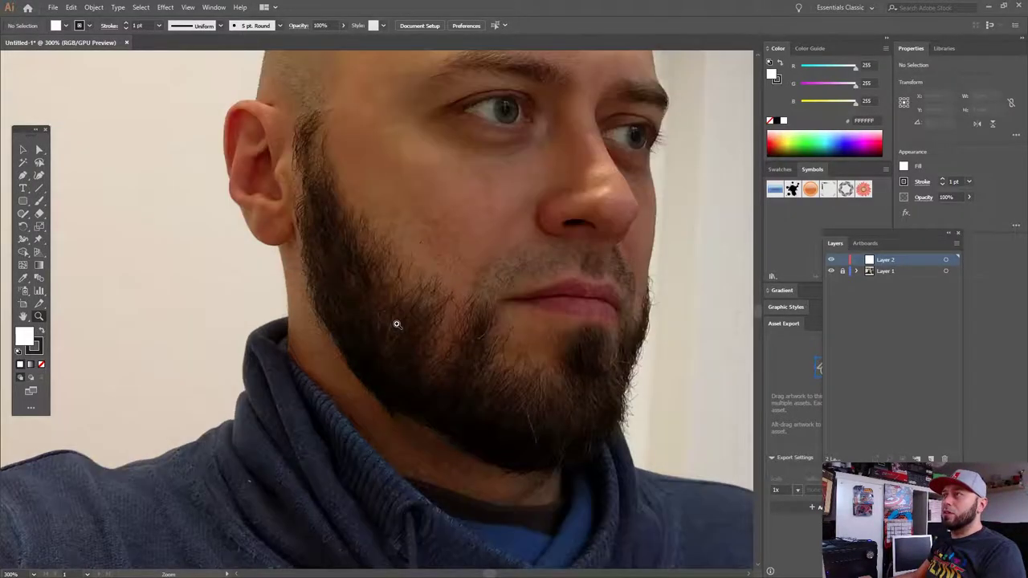
{"action": "scroll", "coordinate": [317, 296], "scroll_direction": "up", "scroll_amount": 5}
{"action": "scroll", "coordinate": [455, 408], "scroll_direction": "left", "scroll_amount": 4}
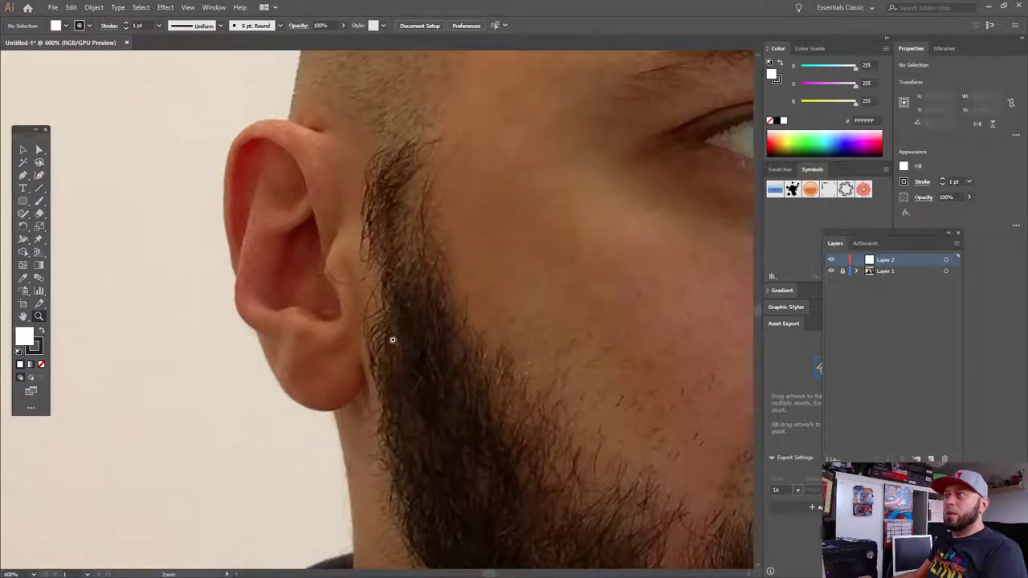
{"action": "scroll", "coordinate": [466, 428], "scroll_direction": "down", "scroll_amount": 2}
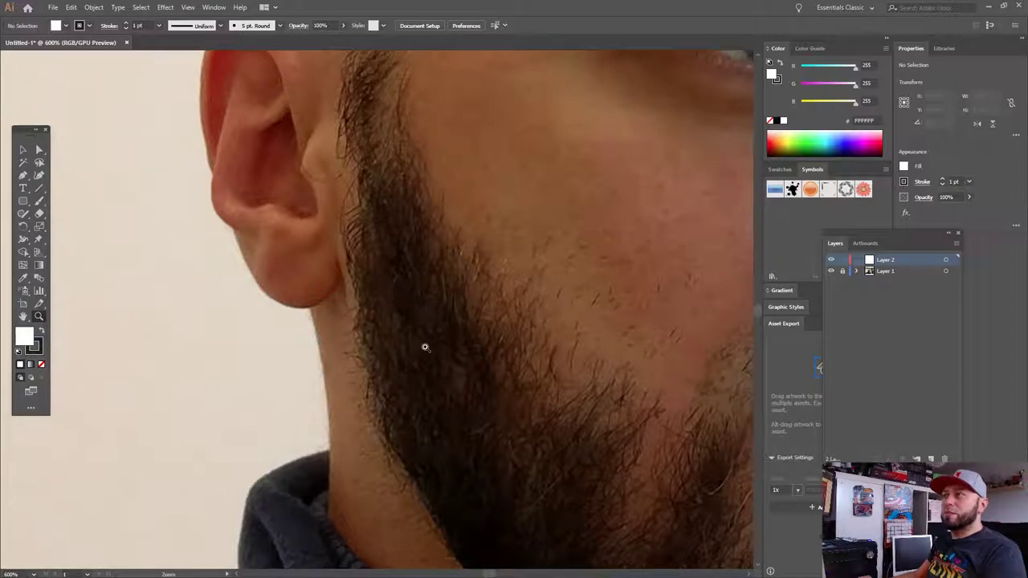
{"action": "scroll", "coordinate": [433, 441], "scroll_direction": "down", "scroll_amount": 1}
{"action": "scroll", "coordinate": [433, 441], "scroll_direction": "right", "scroll_amount": 1}
{"action": "left_click_drag", "start_coordinate": [548, 442], "coordinate": [294, 222]}
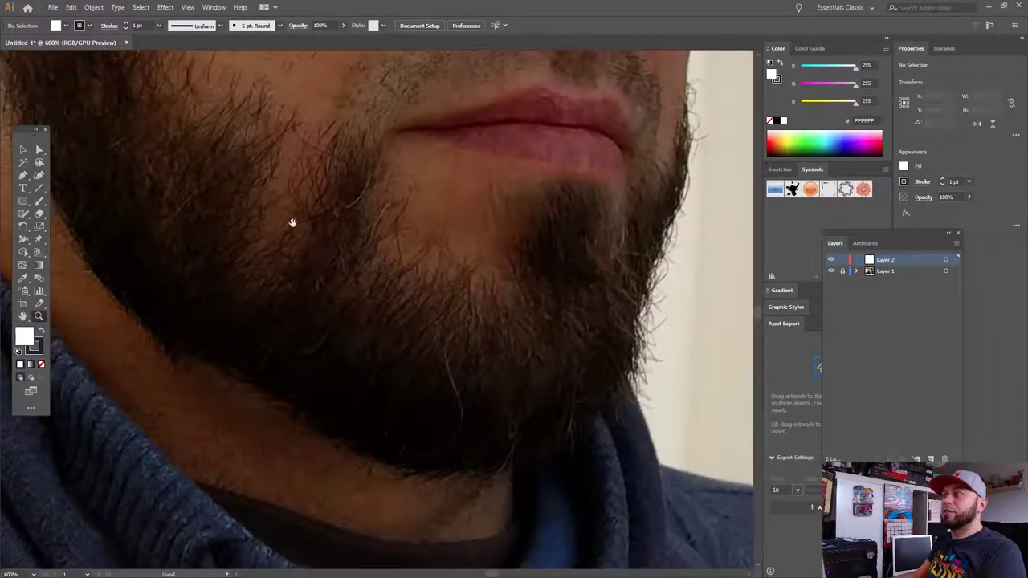
{"action": "scroll", "coordinate": [394, 292], "scroll_direction": "right", "scroll_amount": 2}
{"action": "scroll", "coordinate": [431, 342], "scroll_direction": "up", "scroll_amount": 3}
{"action": "scroll", "coordinate": [179, 206], "scroll_direction": "left", "scroll_amount": 2}
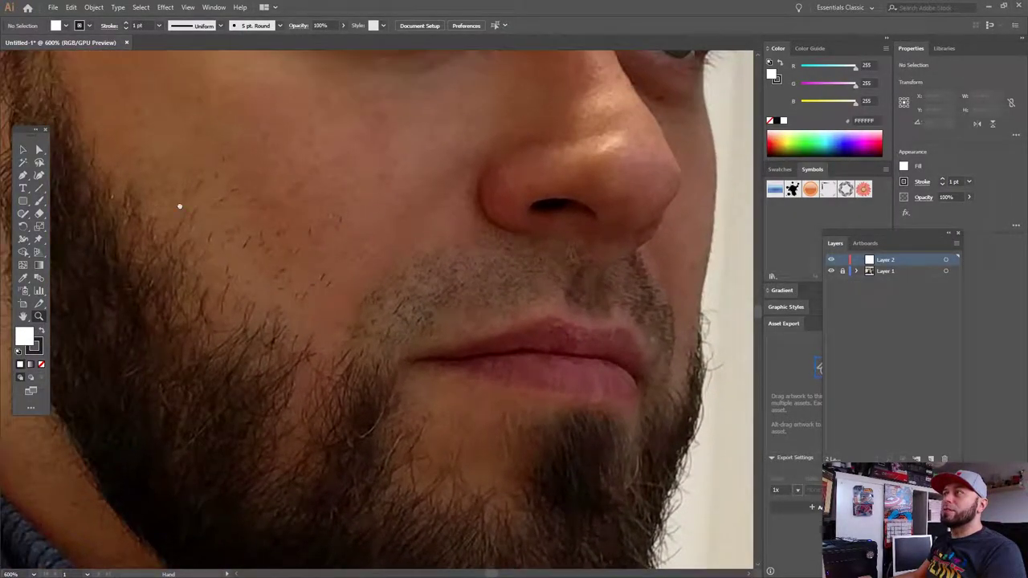
{"action": "scroll", "coordinate": [275, 184], "scroll_direction": "left", "scroll_amount": 5}
{"action": "mouse_move", "coordinate": [275, 184]}
{"action": "left_mouse_down"}
{"action": "mouse_move", "coordinate": [436, 236]}
{"action": "mouse_move", "coordinate": [387, 336]}
{"action": "left_mouse_up"}
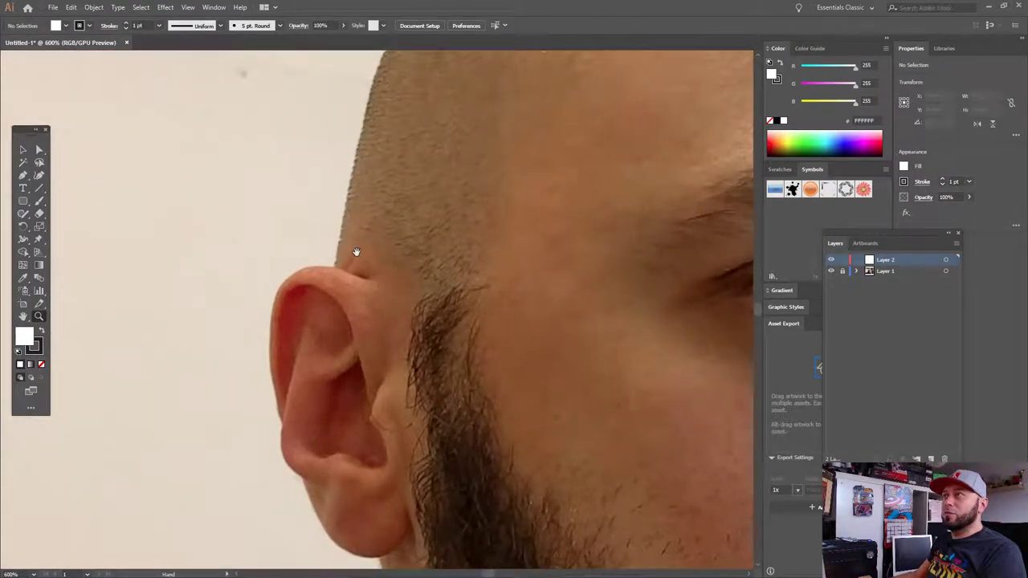
{"action": "scroll", "coordinate": [356, 241], "scroll_direction": "up", "scroll_amount": 5}
{"action": "scroll", "coordinate": [482, 362], "scroll_direction": "right", "scroll_amount": 3}
{"action": "scroll", "coordinate": [522, 380], "scroll_direction": "right", "scroll_amount": 3}
{"action": "scroll", "coordinate": [522, 380], "scroll_direction": "down", "scroll_amount": 5}
{"action": "scroll", "coordinate": [482, 362], "scroll_direction": "right", "scroll_amount": 5}
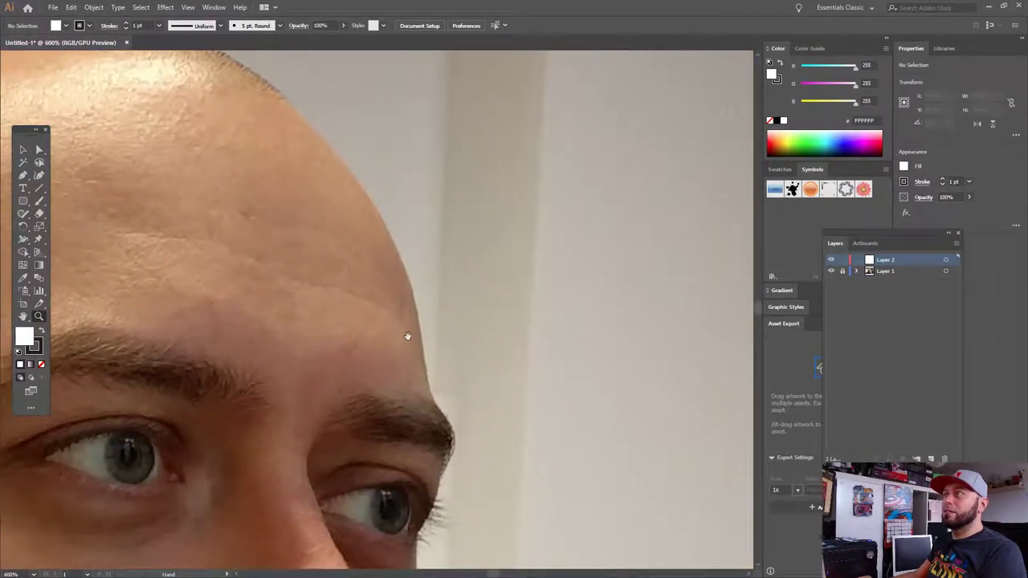
{"action": "scroll", "coordinate": [408, 339], "scroll_direction": "down", "scroll_amount": 2}
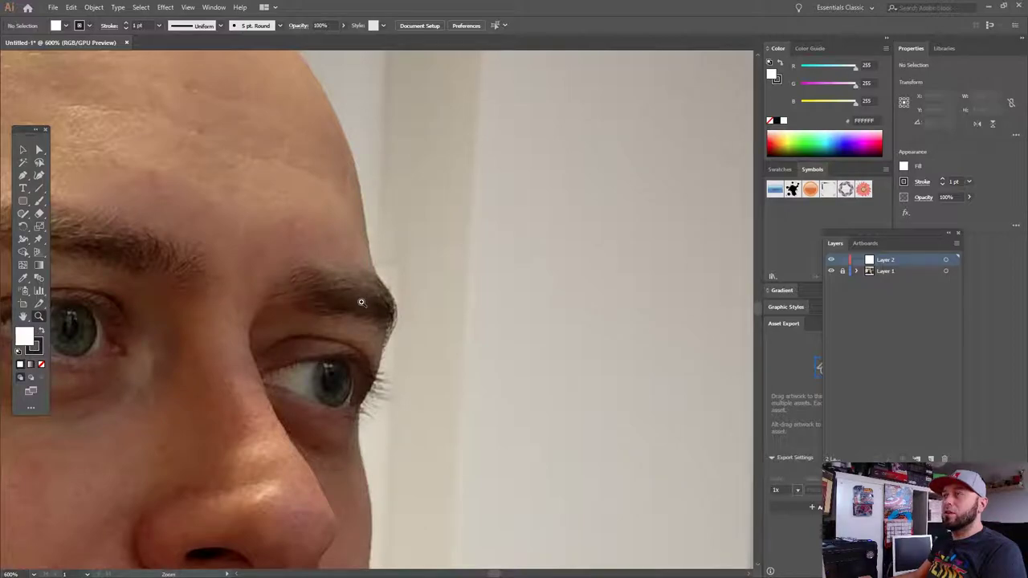
{"action": "left_click_drag", "start_coordinate": [312, 296], "coordinate": [573, 263]}
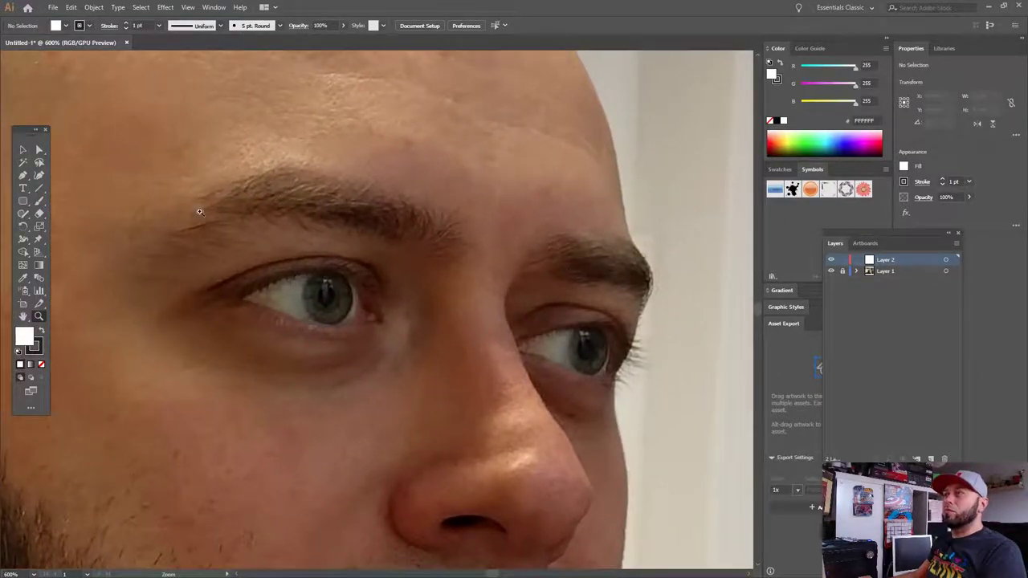
{"action": "left_click_drag", "start_coordinate": [661, 365], "coordinate": [449, 153]}
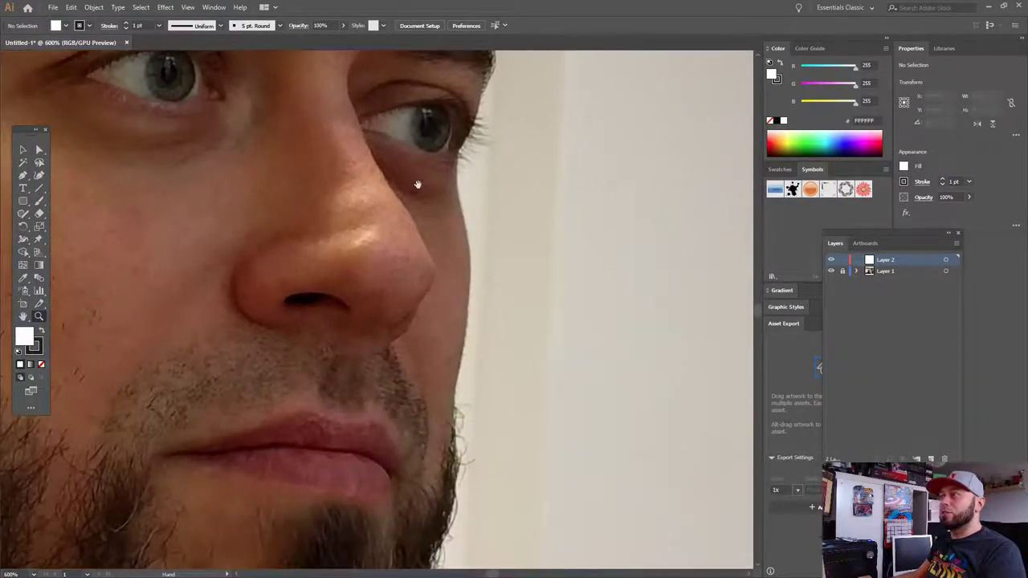
{"action": "mouse_move", "coordinate": [379, 381]}
{"action": "left_mouse_down"}
{"action": "mouse_move", "coordinate": [409, 266]}
{"action": "mouse_move", "coordinate": [468, 166]}
{"action": "left_mouse_up"}
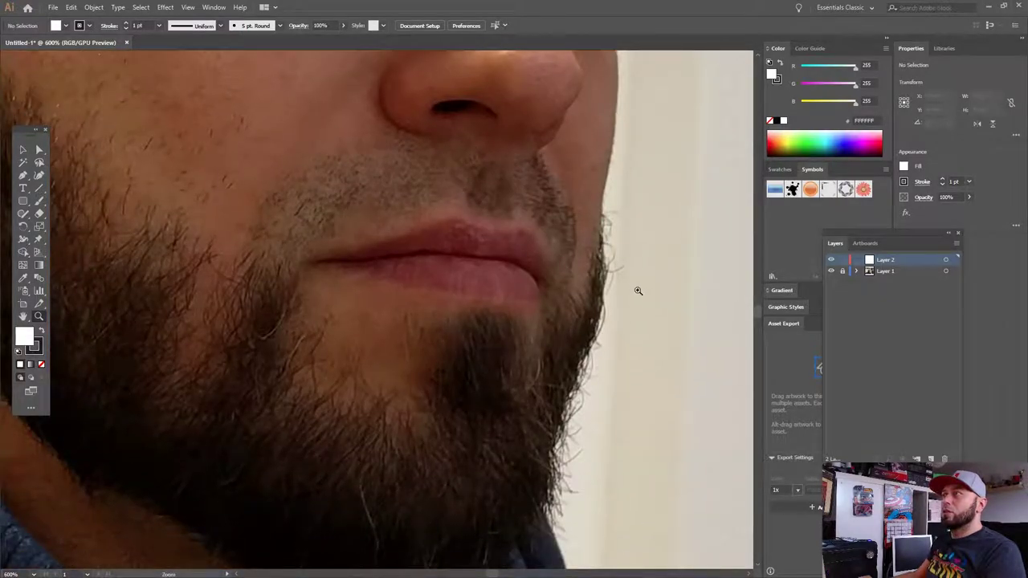
{"action": "mouse_move", "coordinate": [390, 322]}
{"action": "left_mouse_down"}
{"action": "mouse_move", "coordinate": [500, 301]}
{"action": "mouse_move", "coordinate": [270, 284]}
{"action": "mouse_move", "coordinate": [427, 196]}
{"action": "mouse_move", "coordinate": [578, 240]}
{"action": "left_mouse_up"}
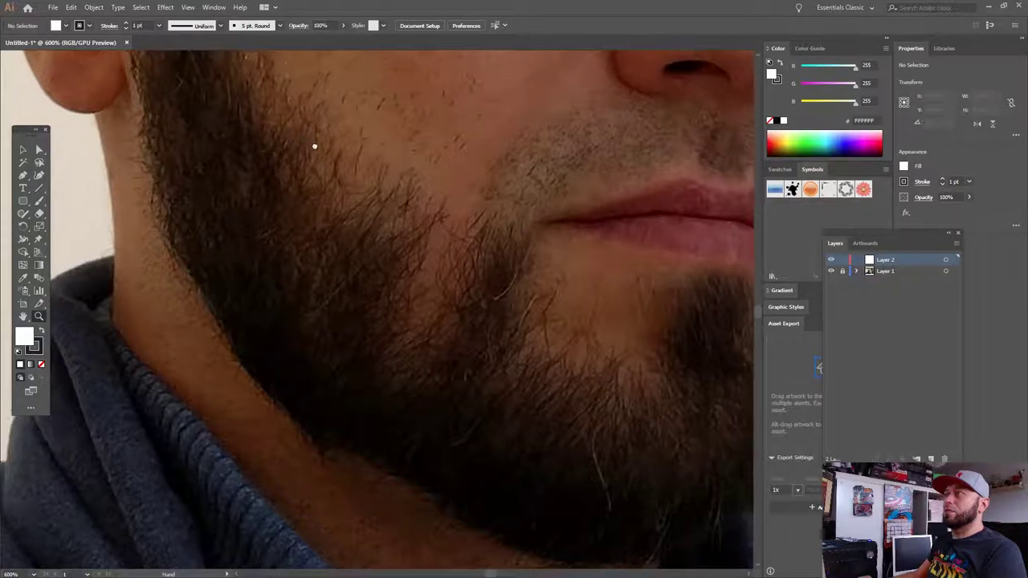
{"action": "left_click_drag", "start_coordinate": [314, 146], "coordinate": [394, 266]}
{"action": "scroll", "coordinate": [394, 269], "scroll_direction": "up", "scroll_amount": 1}
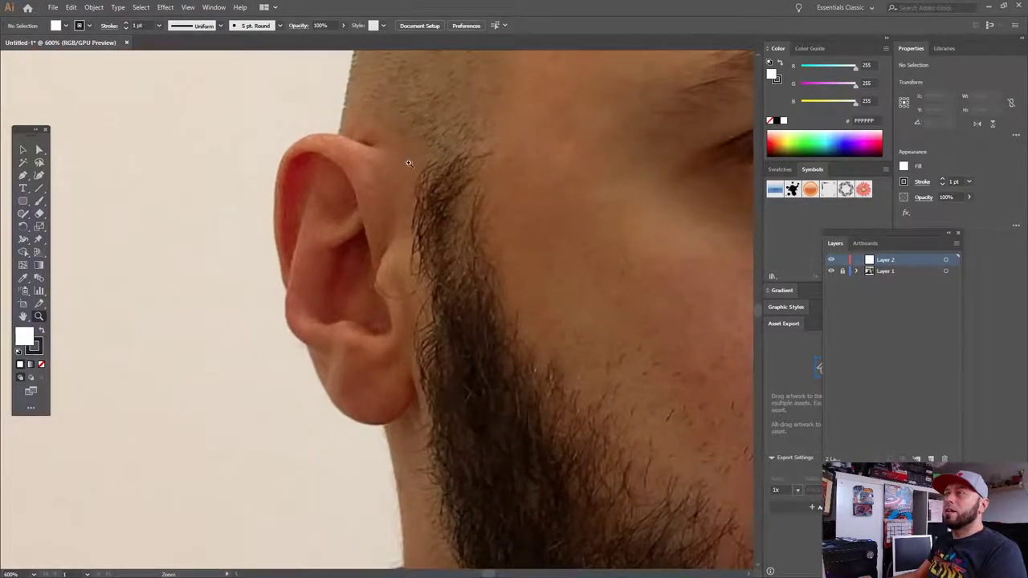
{"action": "scroll", "coordinate": [409, 163], "scroll_direction": "down", "scroll_amount": 3}
{"action": "scroll", "coordinate": [470, 246], "scroll_direction": "right", "scroll_amount": 3}
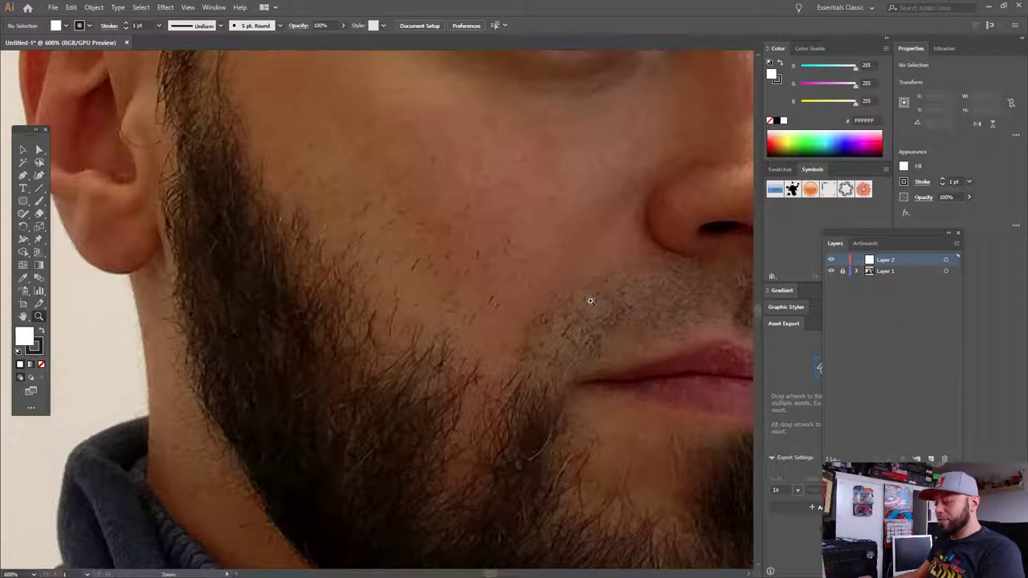
{"action": "left_click_drag", "start_coordinate": [591, 301], "coordinate": [540, 302]}
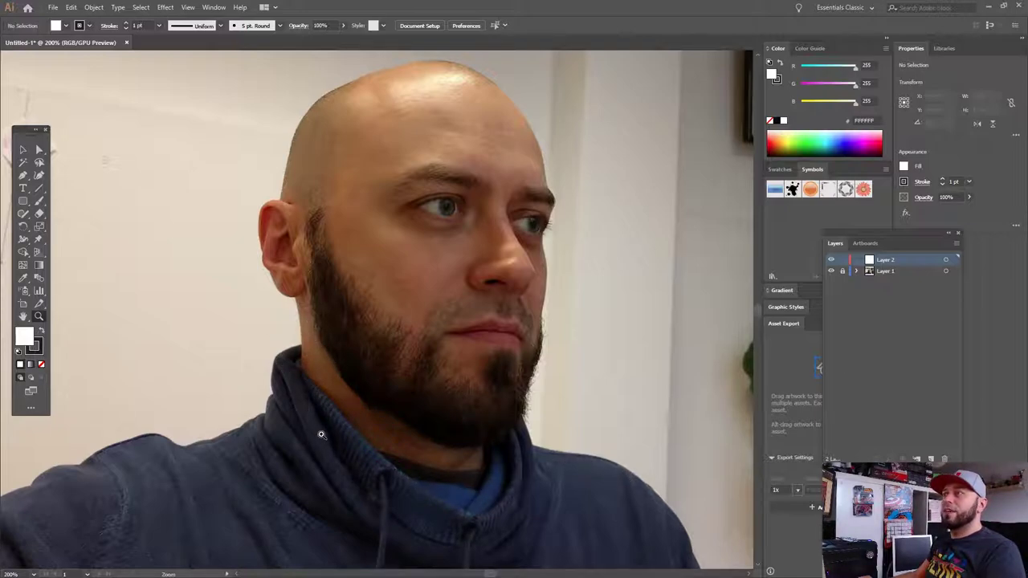
{"action": "left_click", "coordinate": [306, 399]}
{"action": "left_click", "coordinate": [319, 284]}
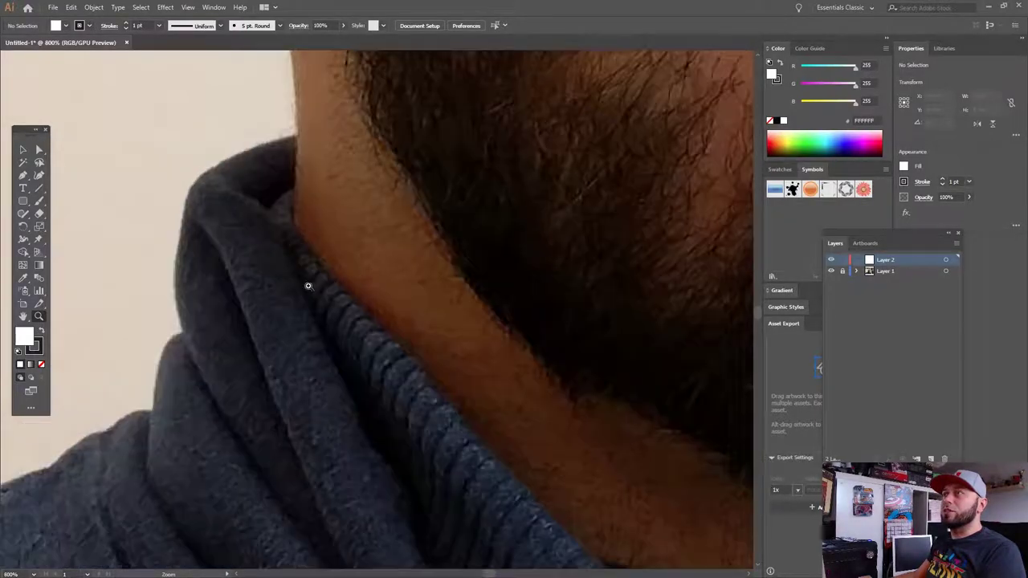
{"action": "left_click", "coordinate": [306, 287]}
{"action": "left_click_drag", "start_coordinate": [466, 368], "coordinate": [411, 166]}
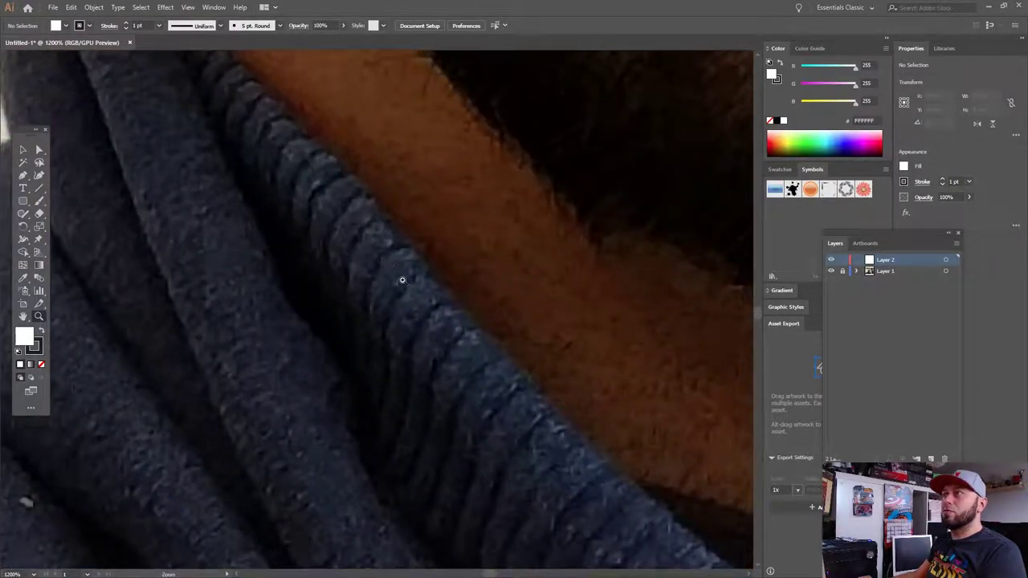
{"action": "left_click_drag", "start_coordinate": [516, 423], "coordinate": [114, 162]}
{"action": "left_click_drag", "start_coordinate": [224, 290], "coordinate": [241, 234]}
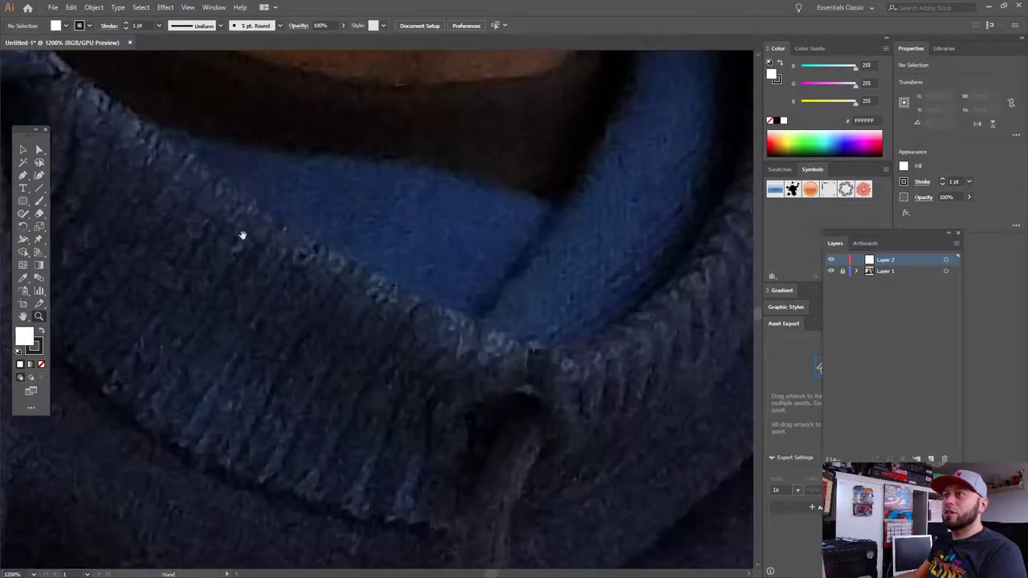
{"action": "left_click", "coordinate": [457, 348], "text": "alt"}
{"action": "left_click", "coordinate": [475, 250]}
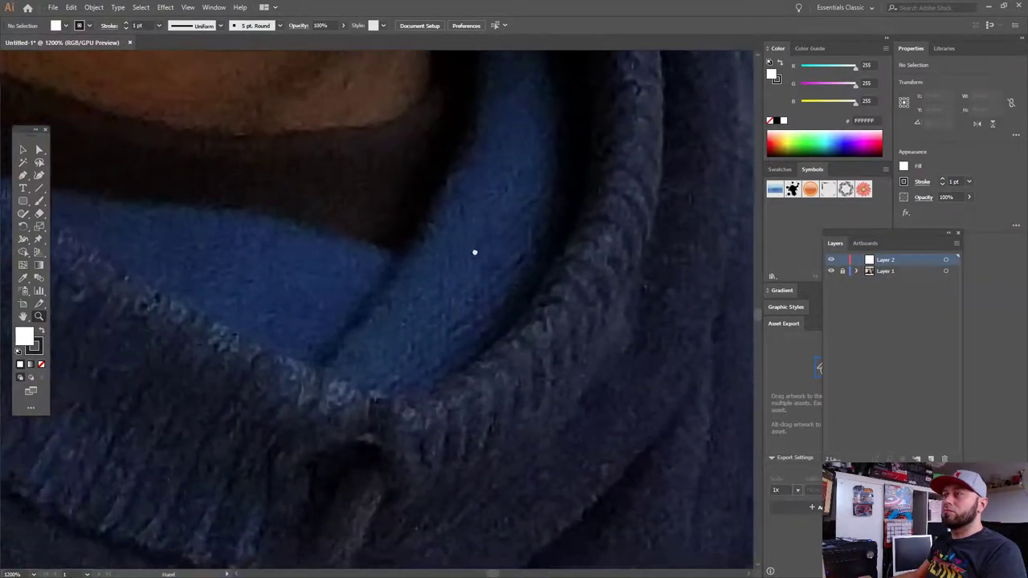
{"action": "left_click", "coordinate": [222, 237]}
{"action": "mouse_move", "coordinate": [221, 237]}
{"action": "left_mouse_down"}
{"action": "mouse_move", "coordinate": [177, 188]}
{"action": "mouse_move", "coordinate": [266, 230]}
{"action": "mouse_move", "coordinate": [270, 345]}
{"action": "mouse_move", "coordinate": [283, 278]}
{"action": "left_mouse_up"}
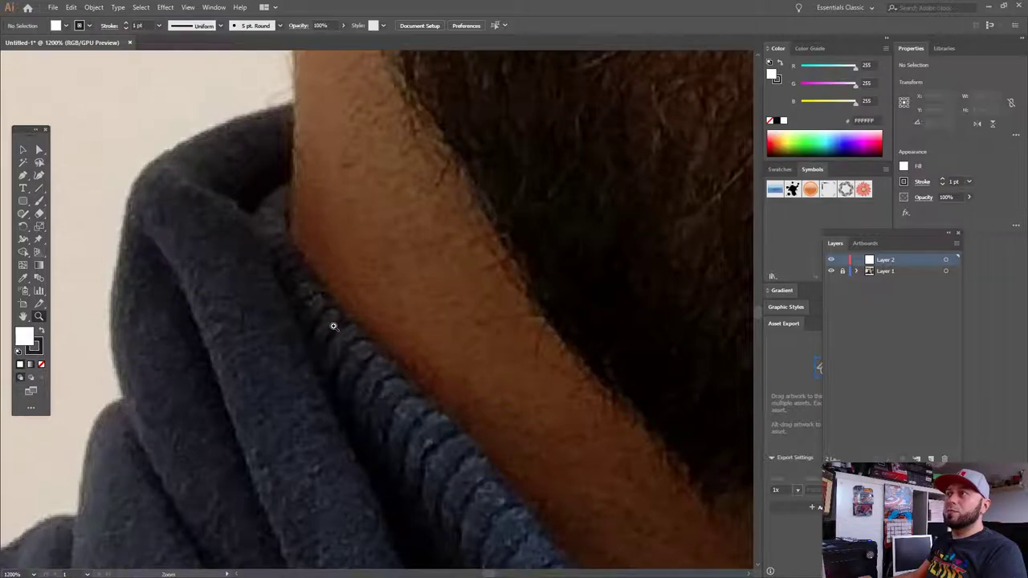
{"action": "left_click", "coordinate": [374, 348]}
{"action": "left_click_drag", "start_coordinate": [276, 211], "coordinate": [356, 319]}
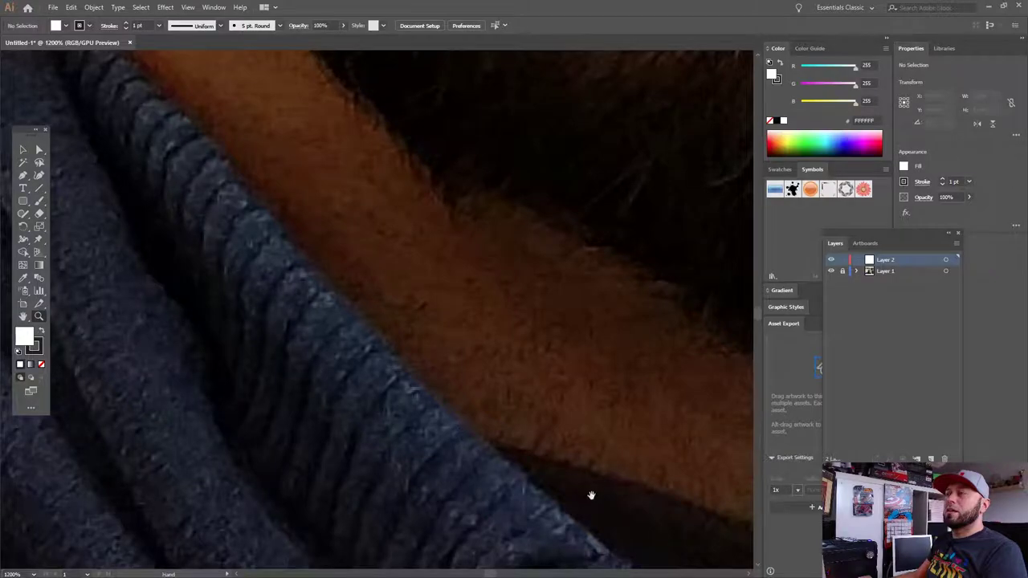
{"action": "left_click_drag", "start_coordinate": [592, 493], "coordinate": [282, 182]}
{"action": "scroll", "coordinate": [259, 318], "scroll_direction": "down", "scroll_amount": 2}
{"action": "scroll", "coordinate": [340, 306], "scroll_direction": "down", "scroll_amount": 1}
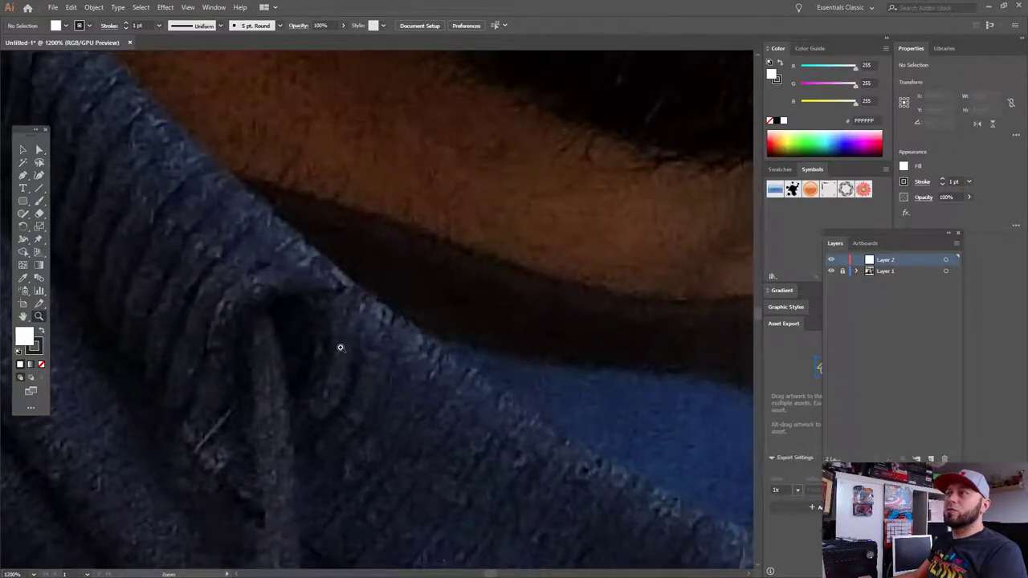
{"action": "scroll", "coordinate": [340, 348], "scroll_direction": "down", "scroll_amount": 2}
{"action": "scroll", "coordinate": [528, 404], "scroll_direction": "down", "scroll_amount": 4}
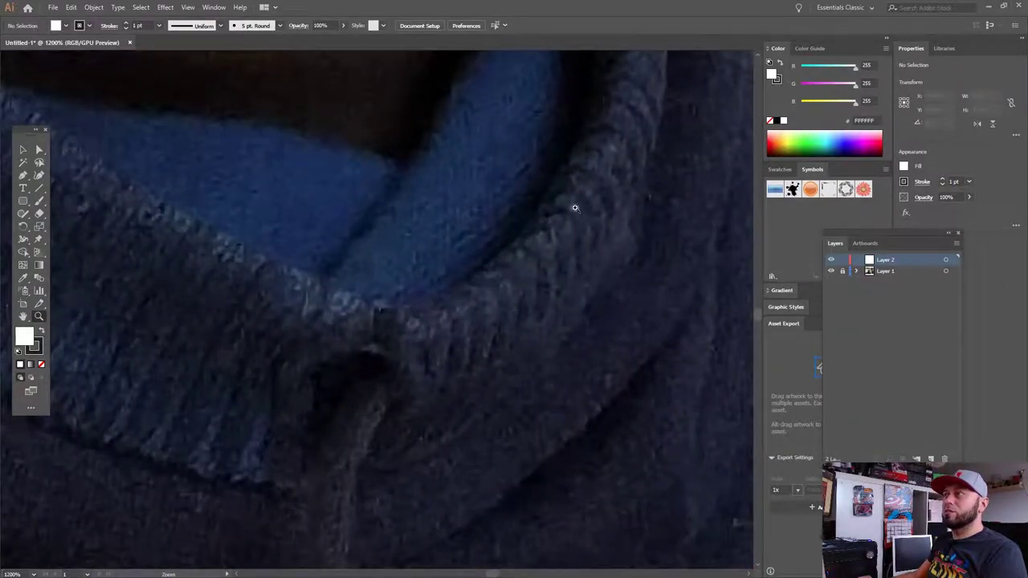
{"action": "mouse_move", "coordinate": [574, 202]}
{"action": "left_mouse_down"}
{"action": "mouse_move", "coordinate": [409, 466]}
{"action": "mouse_move", "coordinate": [363, 427]}
{"action": "mouse_move", "coordinate": [385, 388]}
{"action": "mouse_move", "coordinate": [507, 289]}
{"action": "mouse_move", "coordinate": [551, 351]}
{"action": "left_mouse_up"}
{"action": "mouse_move", "coordinate": [412, 340]}
{"action": "left_mouse_down"}
{"action": "mouse_move", "coordinate": [222, 402]}
{"action": "mouse_move", "coordinate": [487, 394]}
{"action": "mouse_move", "coordinate": [666, 280]}
{"action": "mouse_move", "coordinate": [393, 357]}
{"action": "mouse_move", "coordinate": [250, 361]}
{"action": "mouse_move", "coordinate": [355, 417]}
{"action": "left_mouse_up"}
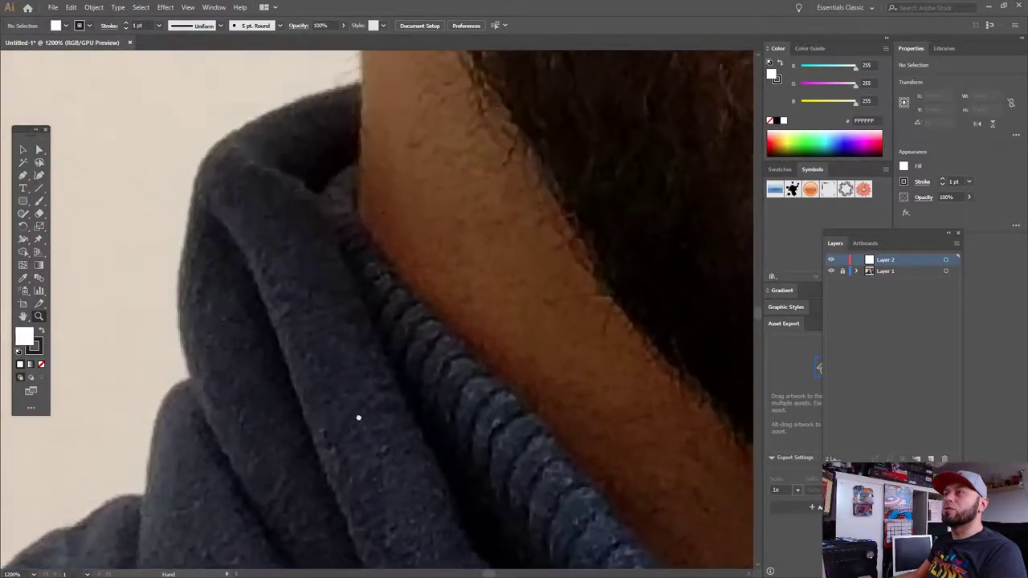
{"action": "left_click_drag", "start_coordinate": [319, 212], "coordinate": [354, 328]}
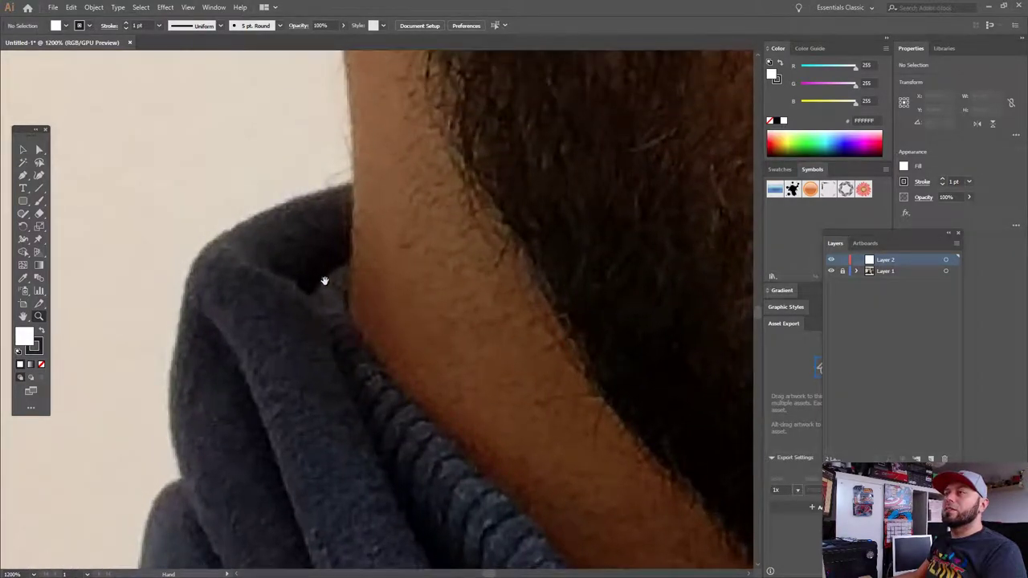
{"action": "left_click_drag", "start_coordinate": [324, 280], "coordinate": [405, 139]}
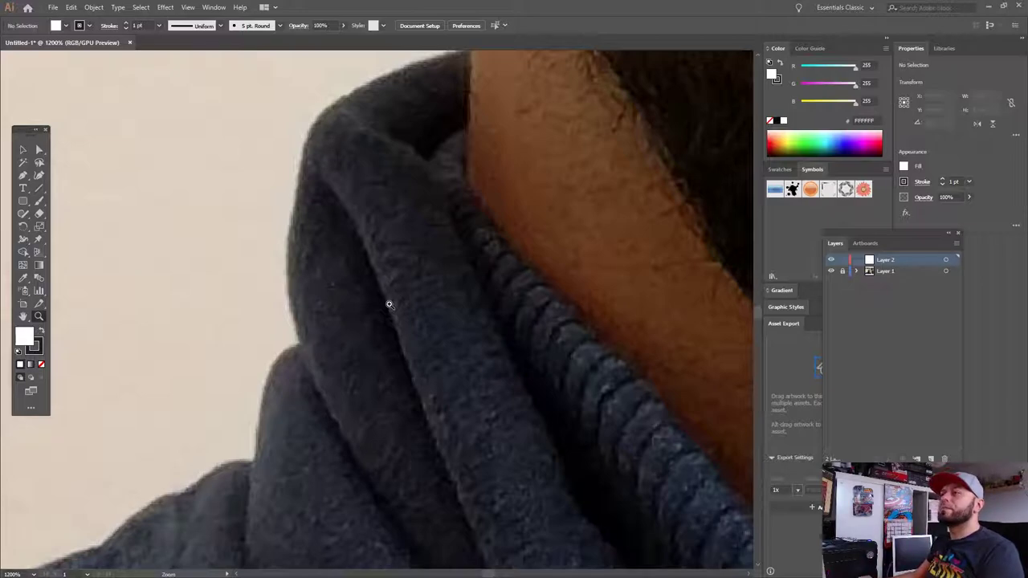
{"action": "mouse_move", "coordinate": [348, 386]}
{"action": "left_mouse_down"}
{"action": "mouse_move", "coordinate": [462, 188]}
{"action": "mouse_move", "coordinate": [507, 237]}
{"action": "left_mouse_up"}
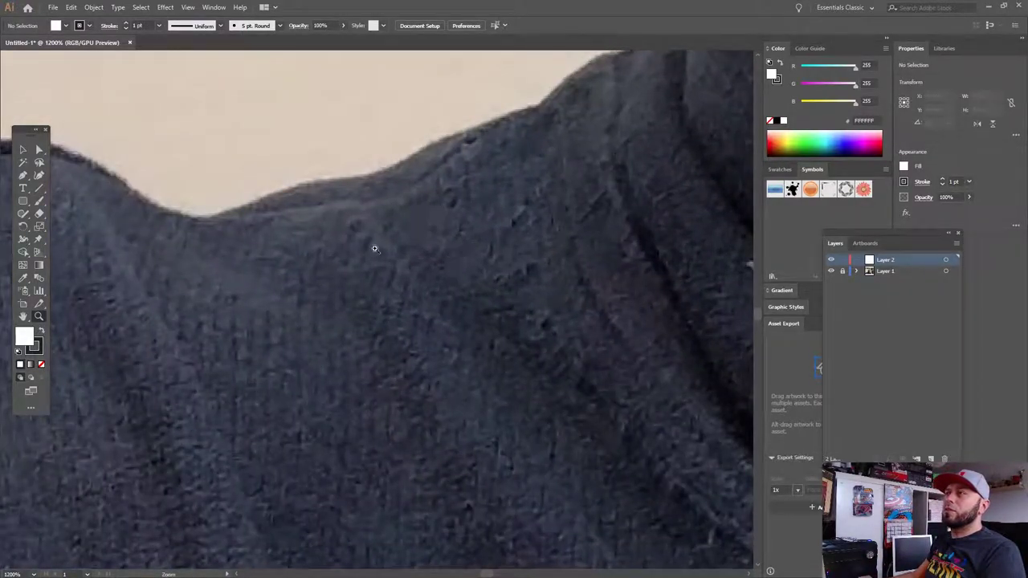
{"action": "mouse_move", "coordinate": [277, 391]}
{"action": "left_mouse_down"}
{"action": "mouse_move", "coordinate": [564, 230]}
{"action": "mouse_move", "coordinate": [730, 183]}
{"action": "mouse_move", "coordinate": [725, 167]}
{"action": "mouse_move", "coordinate": [381, 254]}
{"action": "left_mouse_up"}
{"action": "mouse_move", "coordinate": [537, 270]}
{"action": "left_mouse_down"}
{"action": "mouse_move", "coordinate": [445, 207]}
{"action": "mouse_move", "coordinate": [702, 257]}
{"action": "mouse_move", "coordinate": [672, 395]}
{"action": "mouse_move", "coordinate": [718, 214]}
{"action": "mouse_move", "coordinate": [537, 282]}
{"action": "mouse_move", "coordinate": [558, 420]}
{"action": "mouse_move", "coordinate": [240, 366]}
{"action": "mouse_move", "coordinate": [287, 195]}
{"action": "mouse_move", "coordinate": [258, 264]}
{"action": "left_mouse_up"}
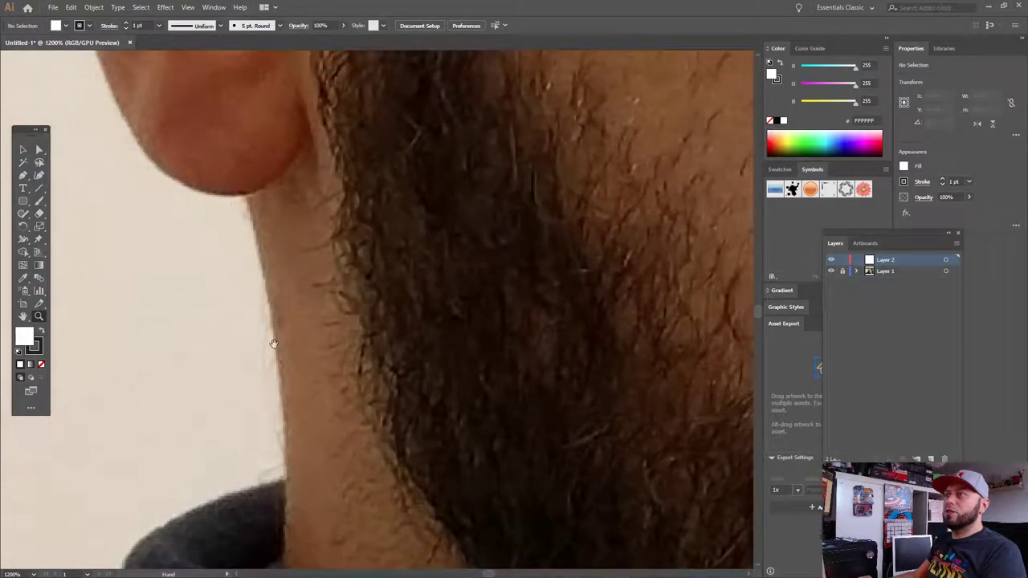
{"action": "mouse_move", "coordinate": [215, 157]}
{"action": "left_mouse_down"}
{"action": "mouse_move", "coordinate": [362, 328]}
{"action": "mouse_move", "coordinate": [413, 466]}
{"action": "left_mouse_up"}
Inspect the ear, eyes and nose, zoom out to the whole head, then show File > Open Recent Files.
{"action": "left_click", "coordinate": [430, 463], "text": "alt"}
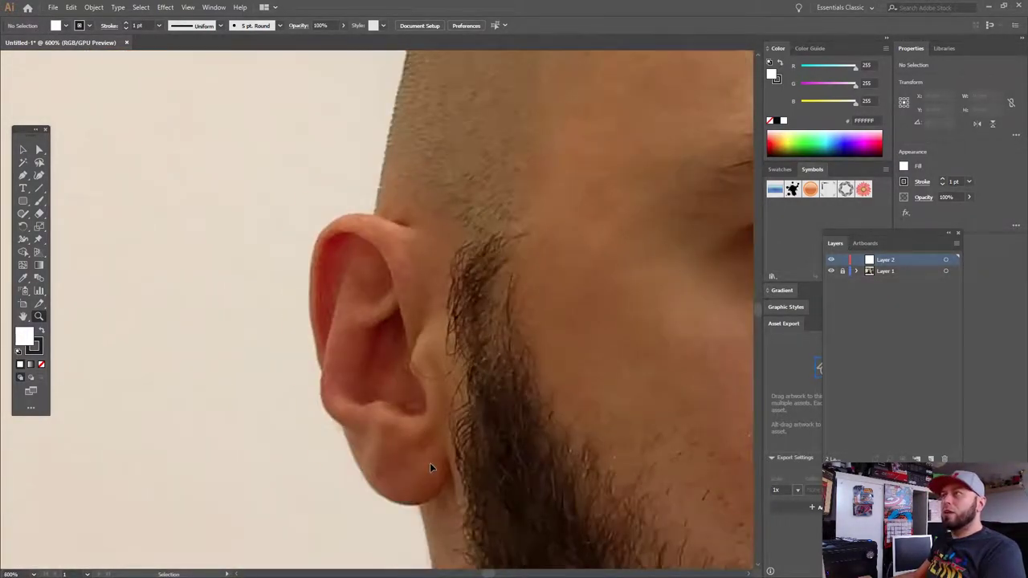
{"action": "mouse_move", "coordinate": [431, 429]}
{"action": "left_mouse_down"}
{"action": "mouse_move", "coordinate": [453, 363]}
{"action": "mouse_move", "coordinate": [421, 376]}
{"action": "left_mouse_up"}
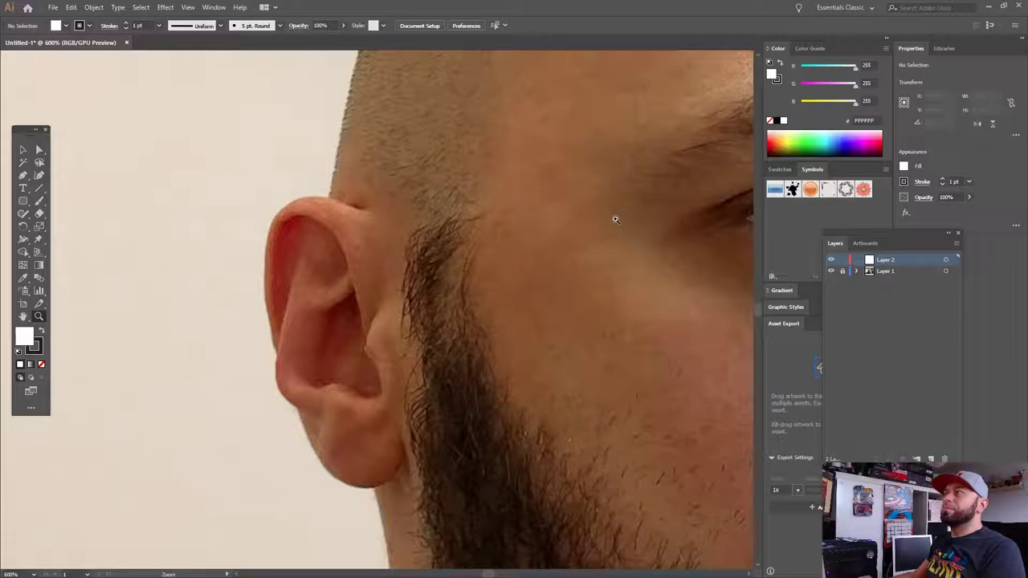
{"action": "mouse_move", "coordinate": [663, 204]}
{"action": "left_mouse_down"}
{"action": "mouse_move", "coordinate": [546, 174]}
{"action": "mouse_move", "coordinate": [574, 182]}
{"action": "mouse_move", "coordinate": [551, 321]}
{"action": "mouse_move", "coordinate": [522, 420]}
{"action": "mouse_move", "coordinate": [475, 445]}
{"action": "left_mouse_up"}
{"action": "mouse_move", "coordinate": [606, 314]}
{"action": "left_mouse_down"}
{"action": "mouse_move", "coordinate": [399, 282]}
{"action": "mouse_move", "coordinate": [471, 265]}
{"action": "mouse_move", "coordinate": [591, 281]}
{"action": "mouse_move", "coordinate": [562, 260]}
{"action": "left_mouse_up"}
{"action": "left_click", "coordinate": [485, 331], "text": "alt"}
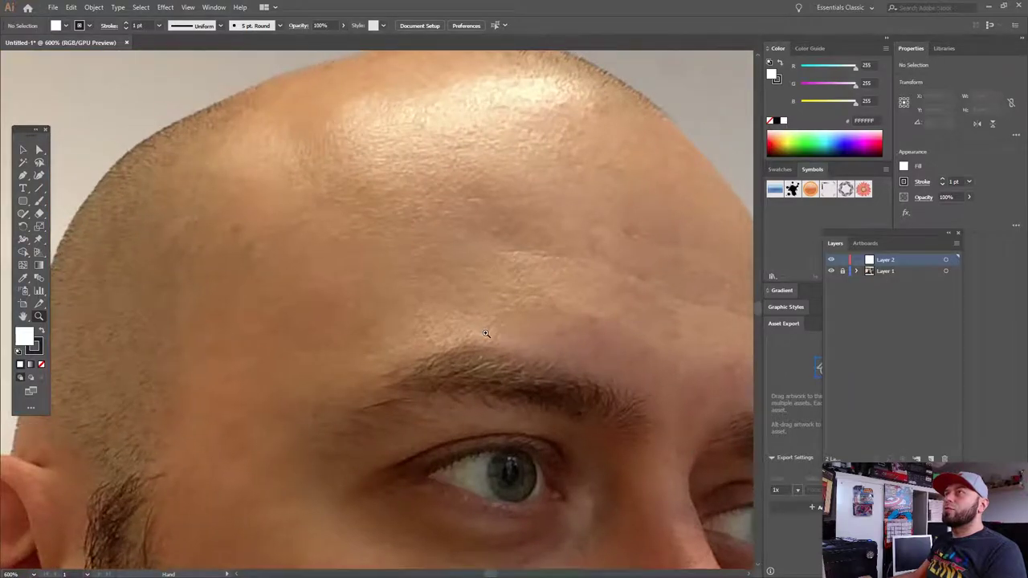
{"action": "left_click", "coordinate": [485, 332], "text": "alt"}
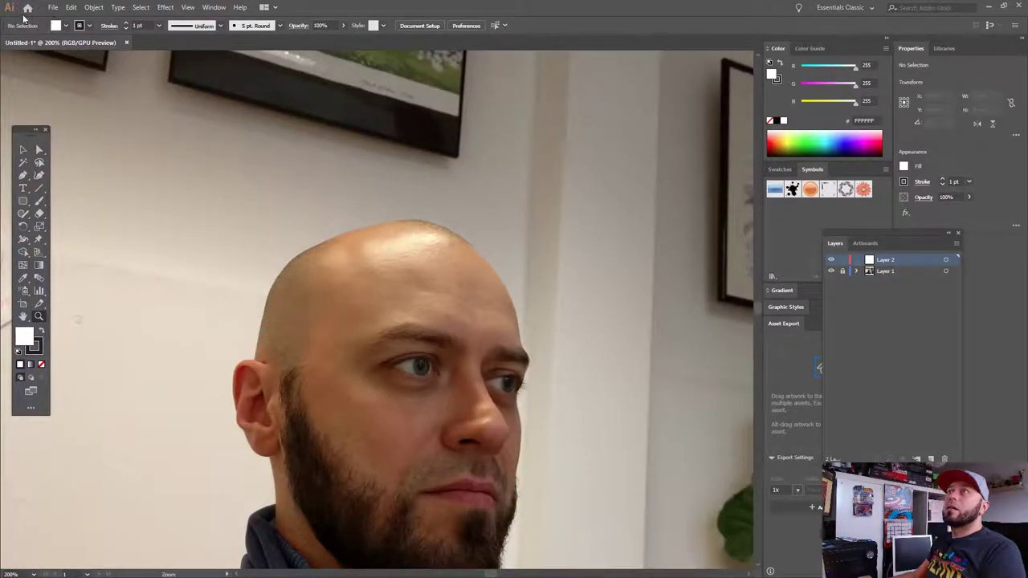
{"action": "left_click", "coordinate": [53, 7]}
{"action": "mouse_move", "coordinate": [89, 54]}
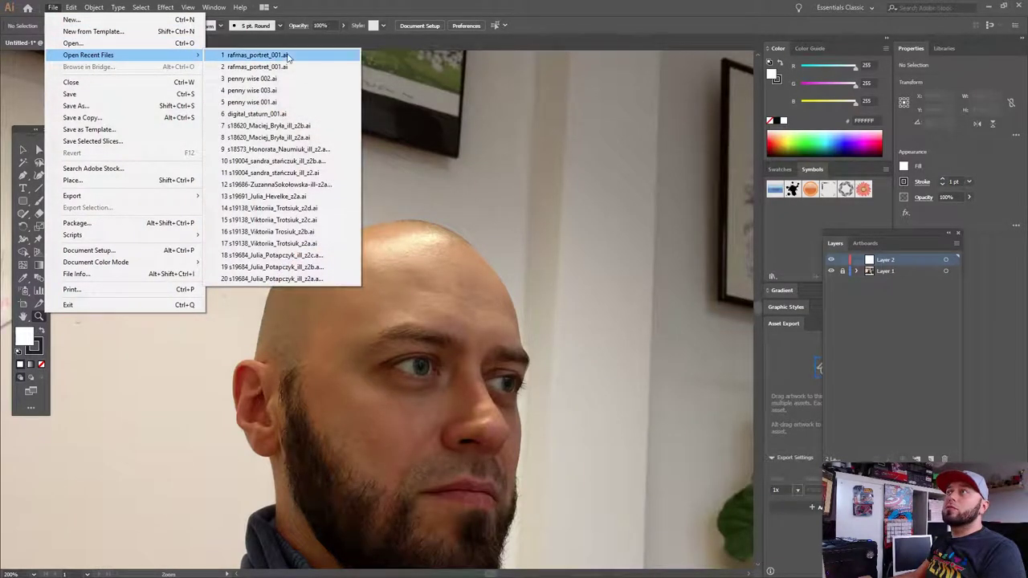
Open rafmas_portret_001.ai and zoom in to frame the finished portrait's head.
{"action": "left_click", "coordinate": [288, 56]}
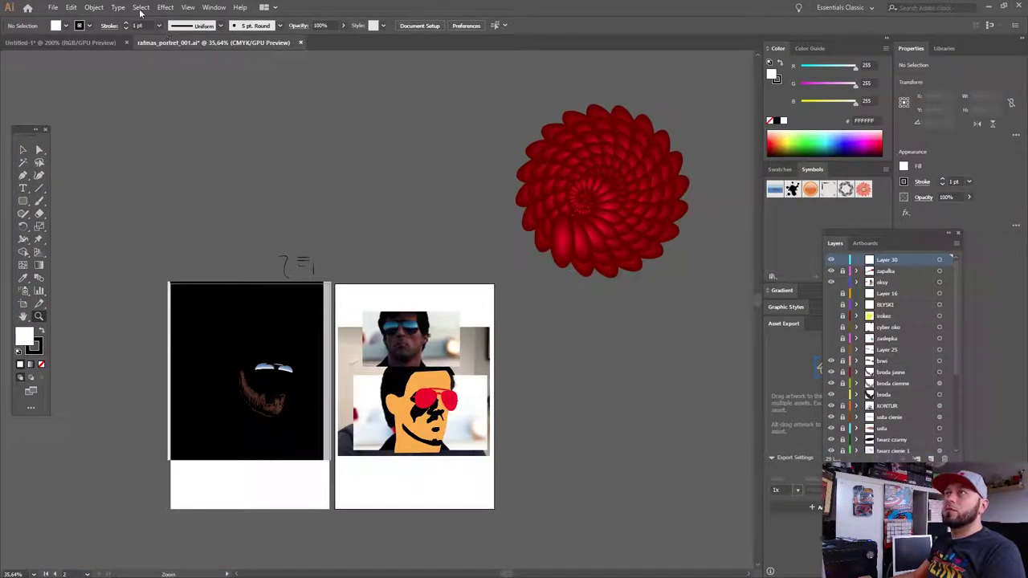
{"action": "left_click", "coordinate": [188, 7]}
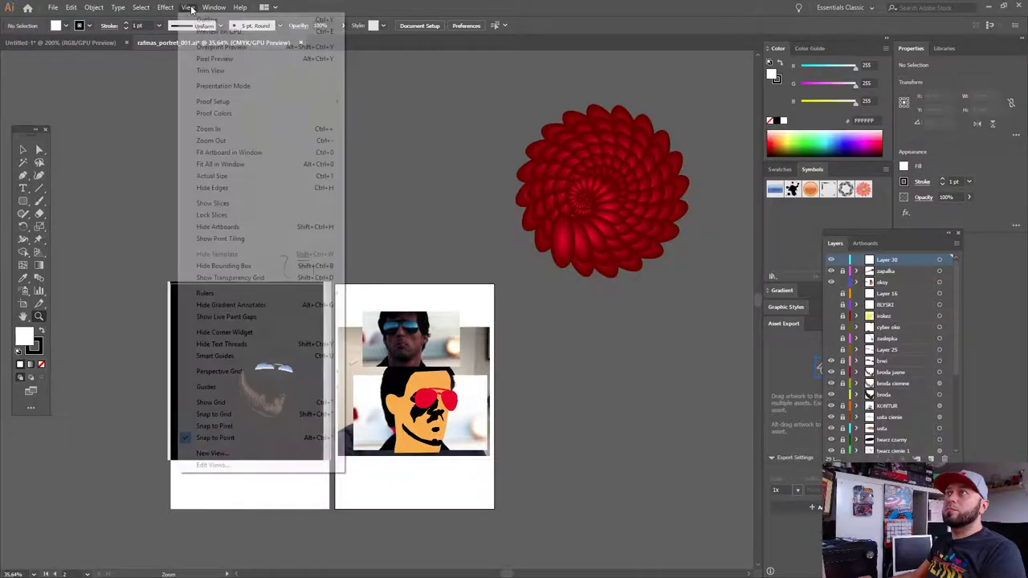
{"action": "left_click", "coordinate": [356, 348]}
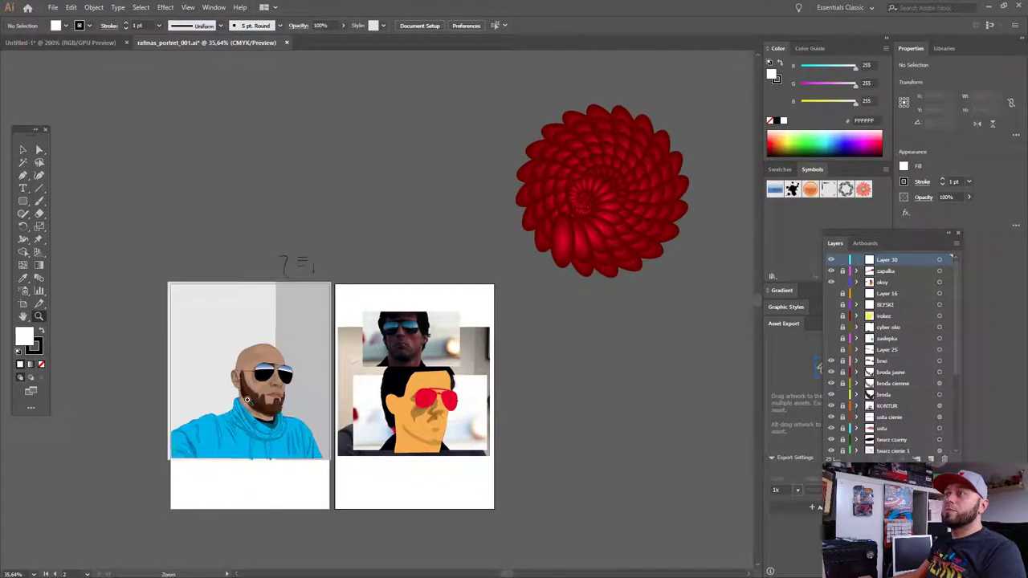
{"action": "left_click", "coordinate": [332, 349]}
{"action": "left_click", "coordinate": [367, 280]}
{"action": "left_click", "coordinate": [417, 240]}
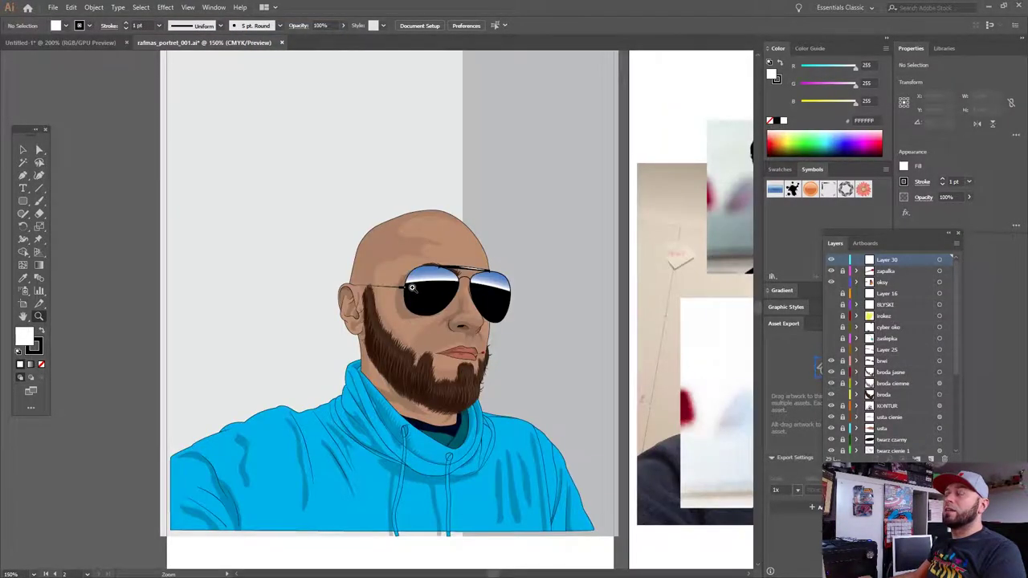
{"action": "left_click", "coordinate": [497, 241]}
{"action": "mouse_move", "coordinate": [619, 246]}
{"action": "left_mouse_down"}
{"action": "mouse_move", "coordinate": [280, 281]}
{"action": "mouse_move", "coordinate": [502, 295]}
{"action": "mouse_move", "coordinate": [482, 286]}
{"action": "left_mouse_up"}
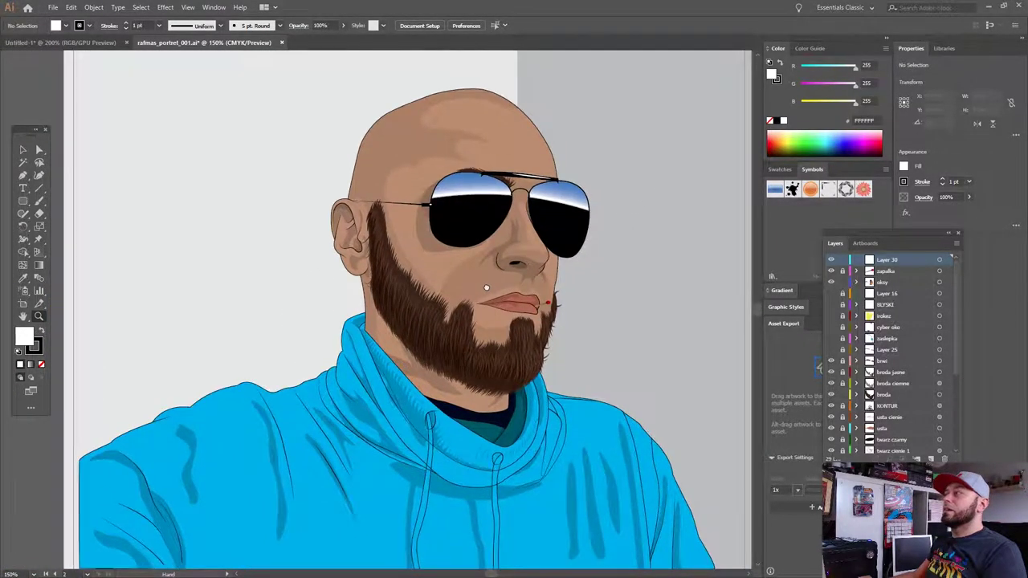
Float the Layers panel, enlarge it to list all 29 layers, and zoom in on the lips and piercing.
{"action": "left_click_drag", "start_coordinate": [854, 232], "coordinate": [691, 73]}
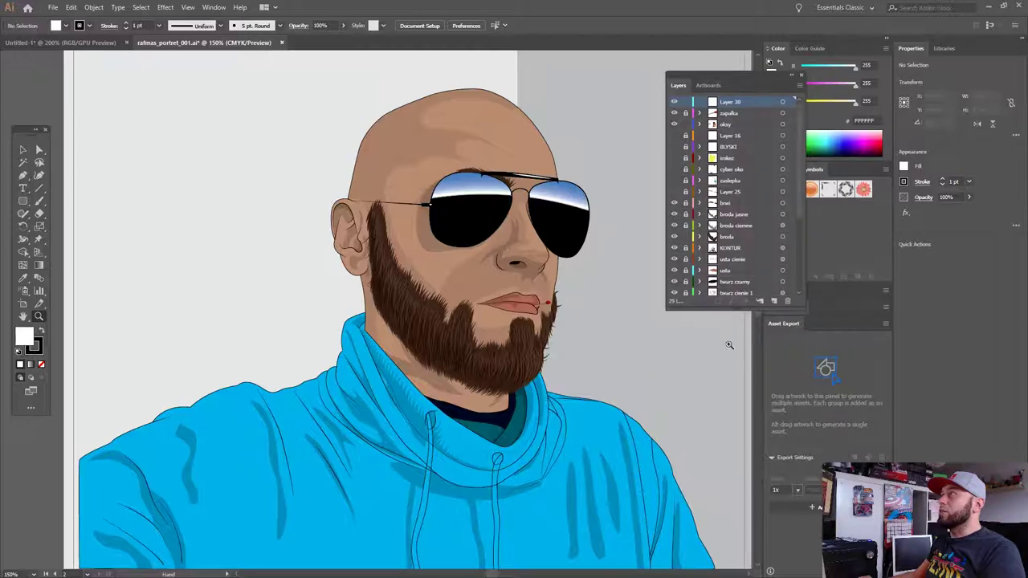
{"action": "left_click_drag", "start_coordinate": [738, 310], "coordinate": [734, 522]}
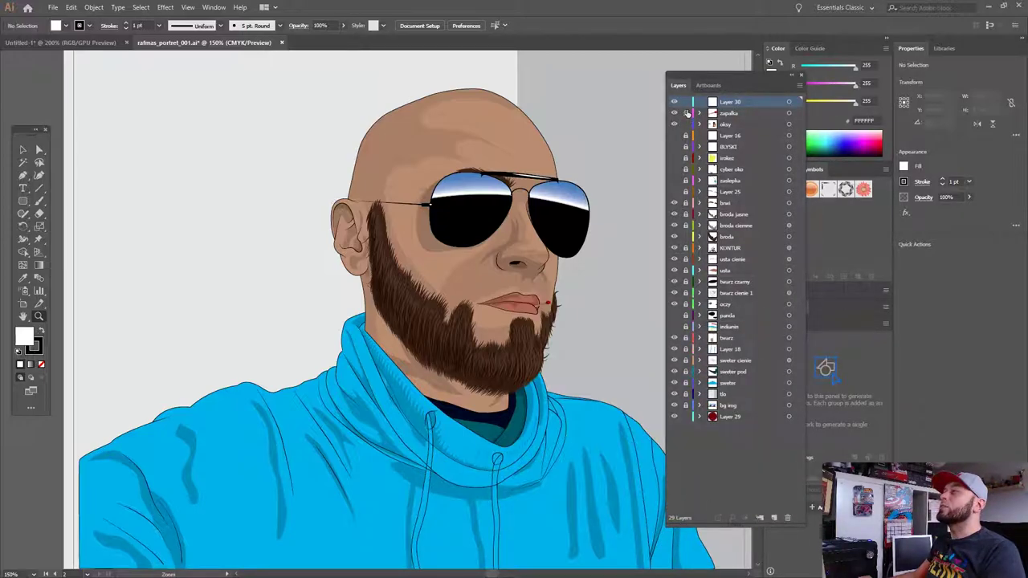
{"action": "left_click", "coordinate": [554, 302]}
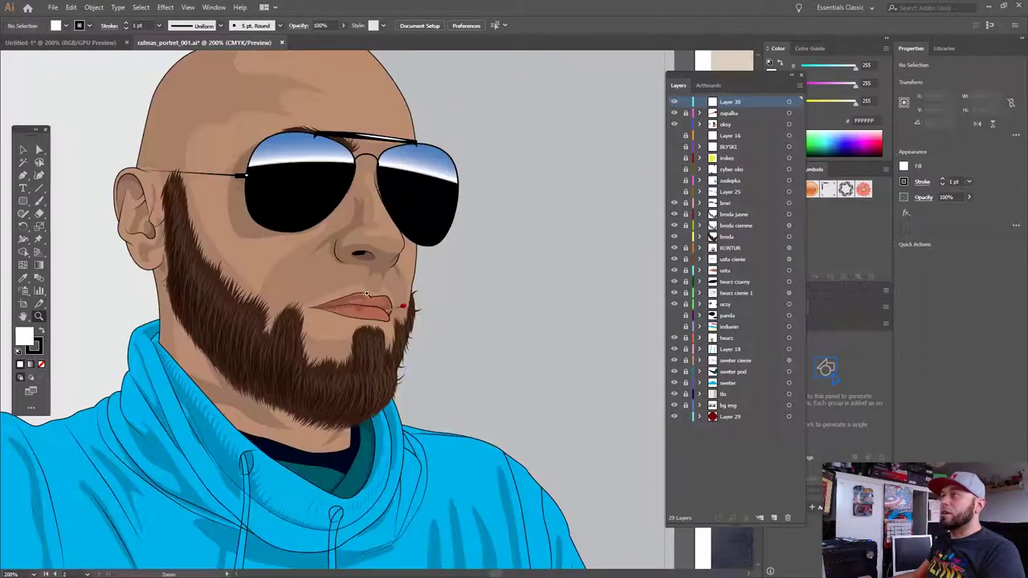
{"action": "left_click", "coordinate": [366, 293]}
{"action": "left_click", "coordinate": [393, 293], "text": "alt"}
{"action": "left_click", "coordinate": [448, 361]}
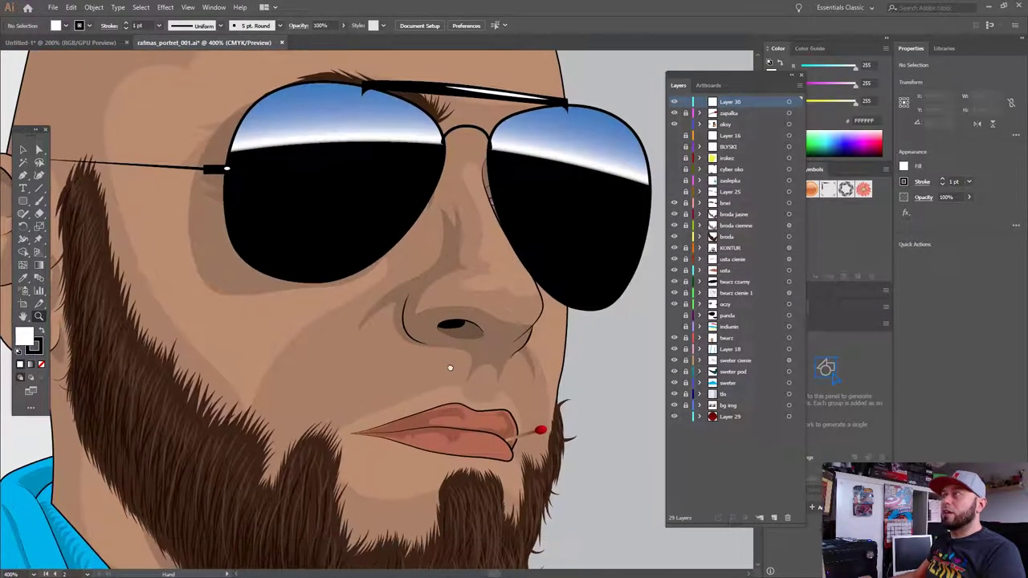
Zoom back out, hide the 'okey' sunglasses layer, and zoom into the right eye's iris.
{"action": "left_click", "coordinate": [530, 440], "text": "alt"}
{"action": "left_click", "coordinate": [531, 440], "text": "alt"}
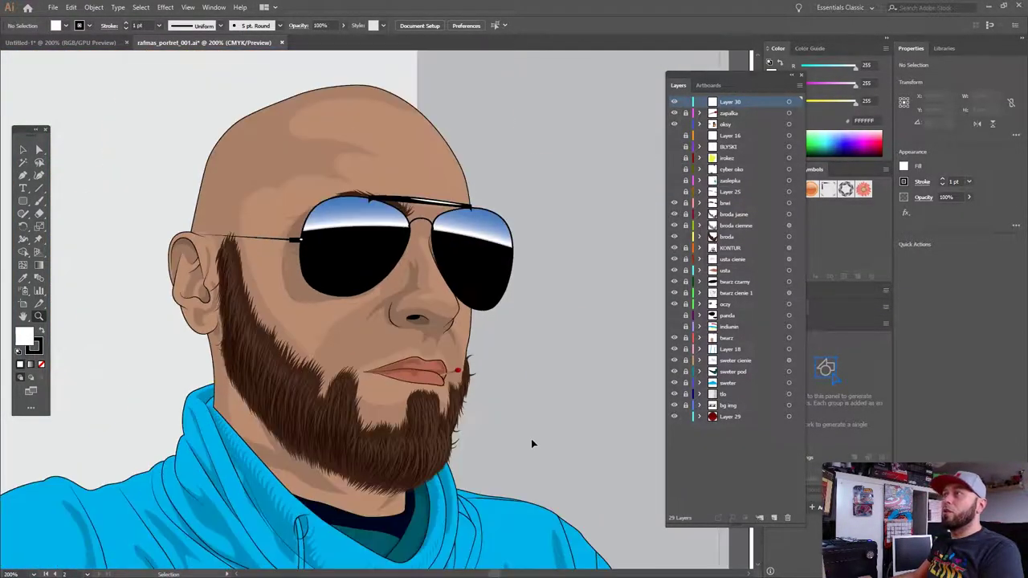
{"action": "left_click_drag", "start_coordinate": [473, 334], "coordinate": [507, 328]}
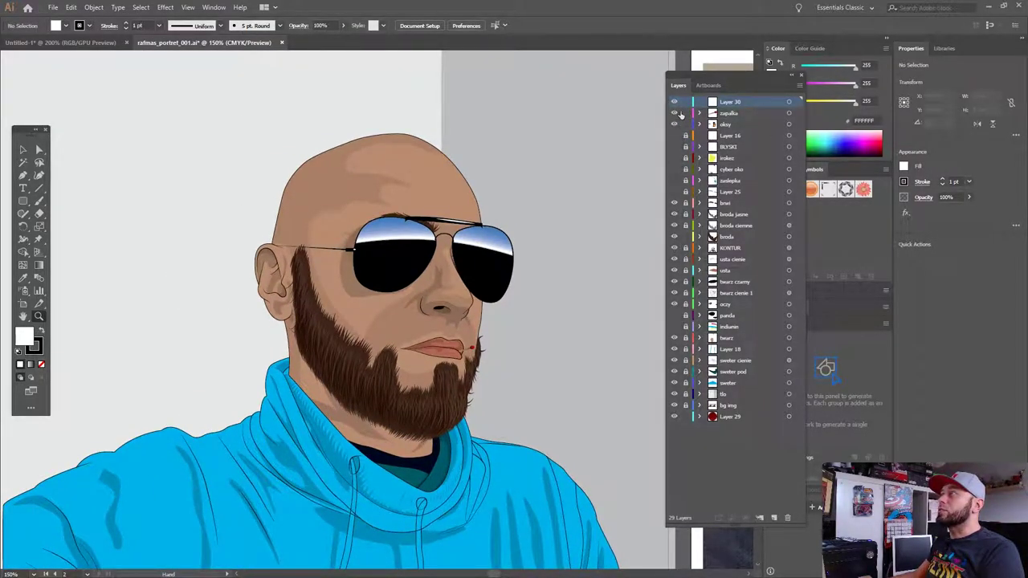
{"action": "left_click", "coordinate": [674, 123]}
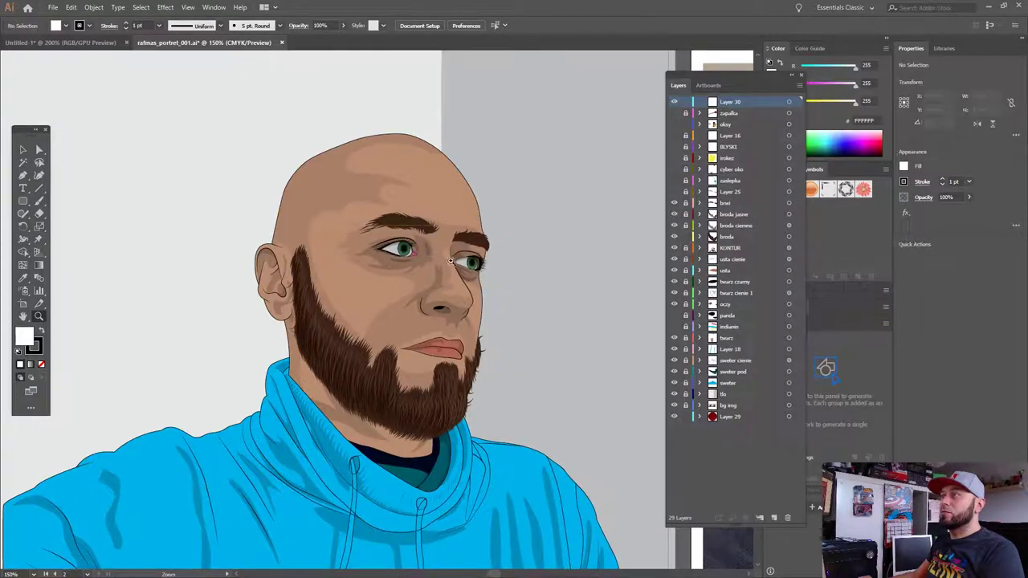
{"action": "left_click", "coordinate": [476, 289]}
{"action": "left_click_drag", "start_coordinate": [204, 256], "coordinate": [311, 298]}
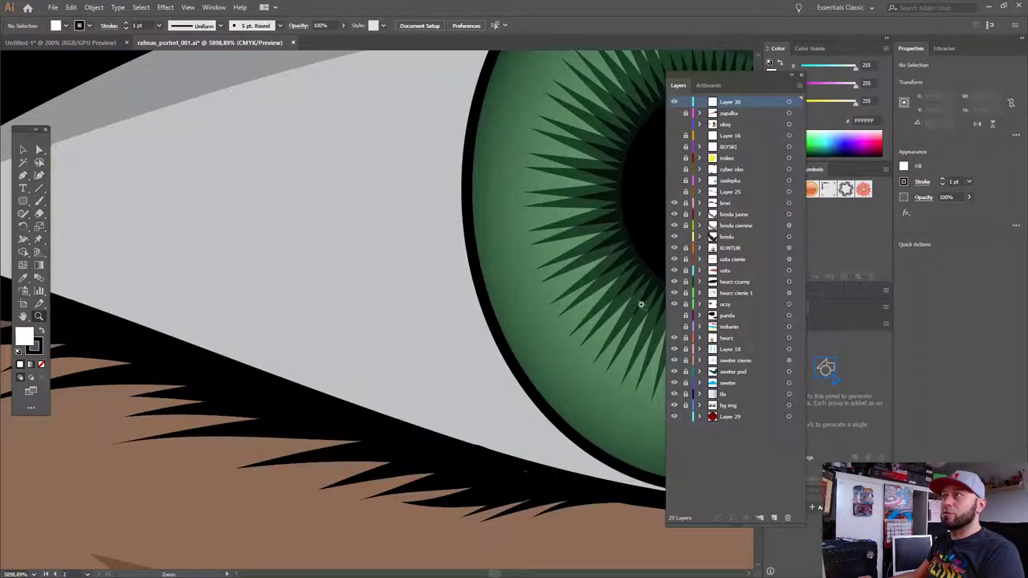
{"action": "left_click_drag", "start_coordinate": [591, 221], "coordinate": [345, 301]}
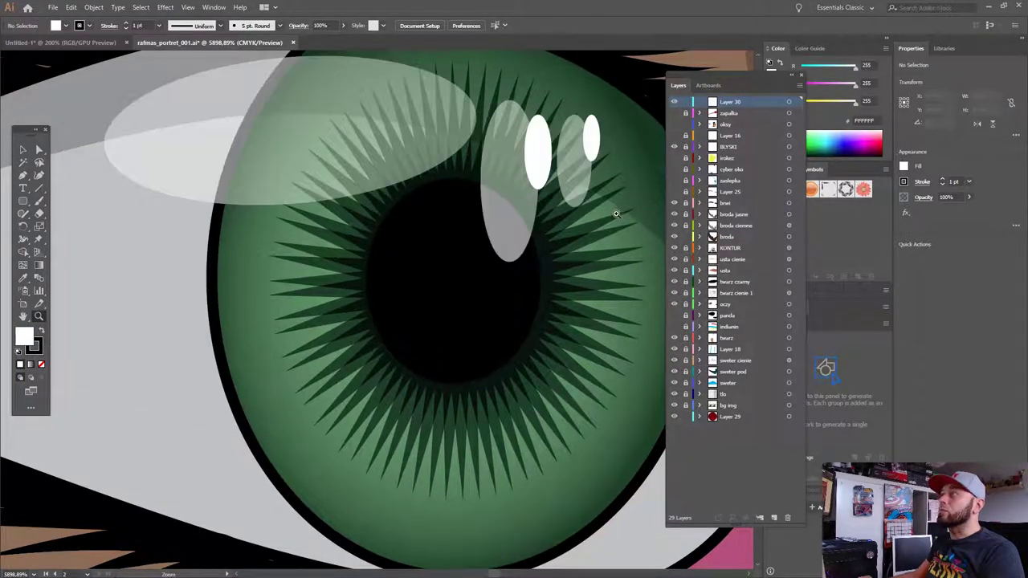
{"action": "key", "text": "ctrl+minus"}
{"action": "key", "text": "ctrl+minus"}
{"action": "key", "text": "ctrl+minus"}
{"action": "key", "text": "ctrl+minus"}
{"action": "key", "text": "ctrl+minus"}
{"action": "key", "text": "ctrl+minus"}
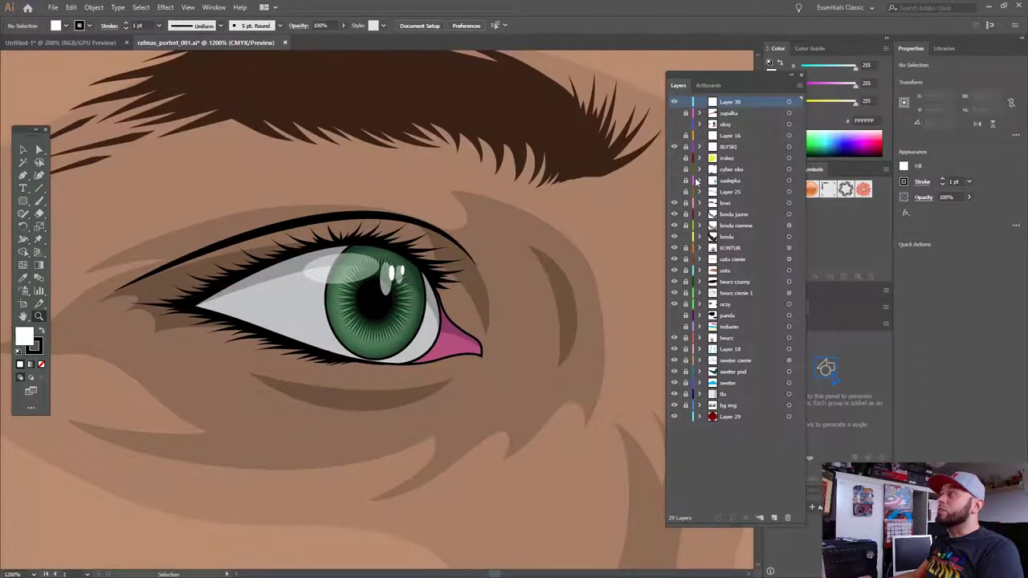
{"action": "key", "text": "ctrl+minus"}
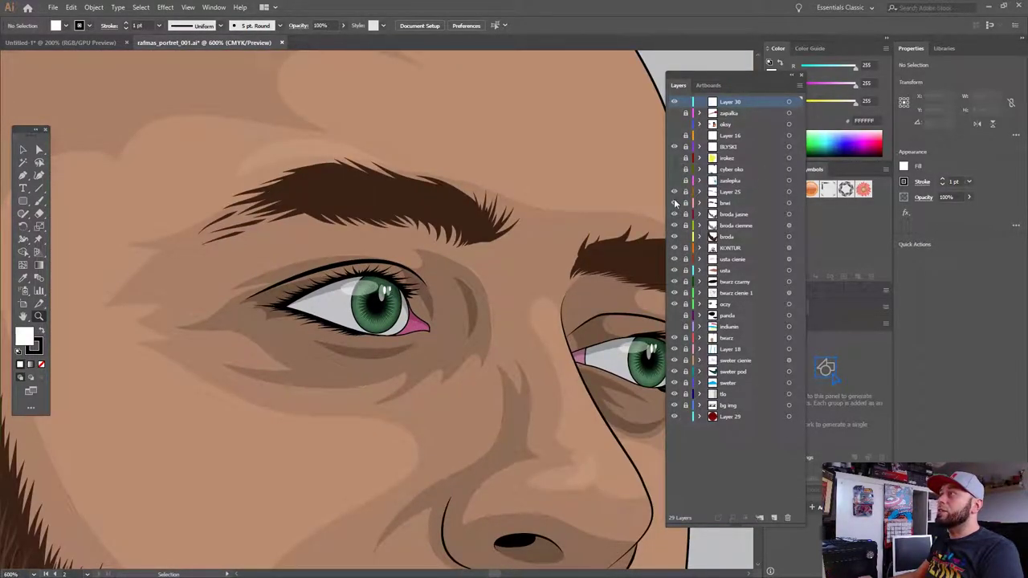
{"action": "key", "text": "ctrl+minus"}
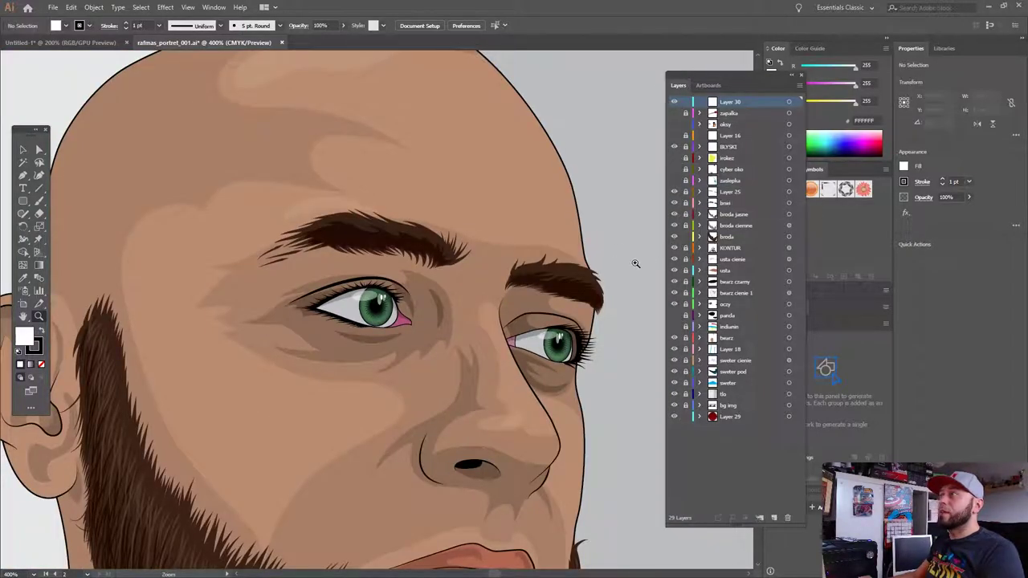
{"action": "left_click_drag", "start_coordinate": [425, 355], "coordinate": [433, 84]}
{"action": "key", "text": "ctrl+minus"}
{"action": "left_click_drag", "start_coordinate": [440, 292], "coordinate": [440, 384]}
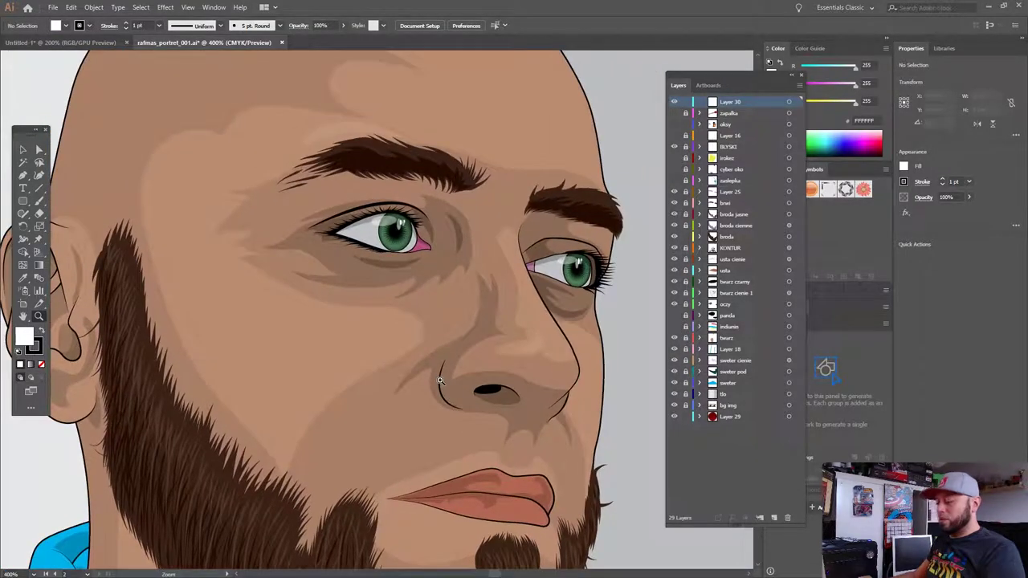
{"action": "key", "text": "ctrl+minus"}
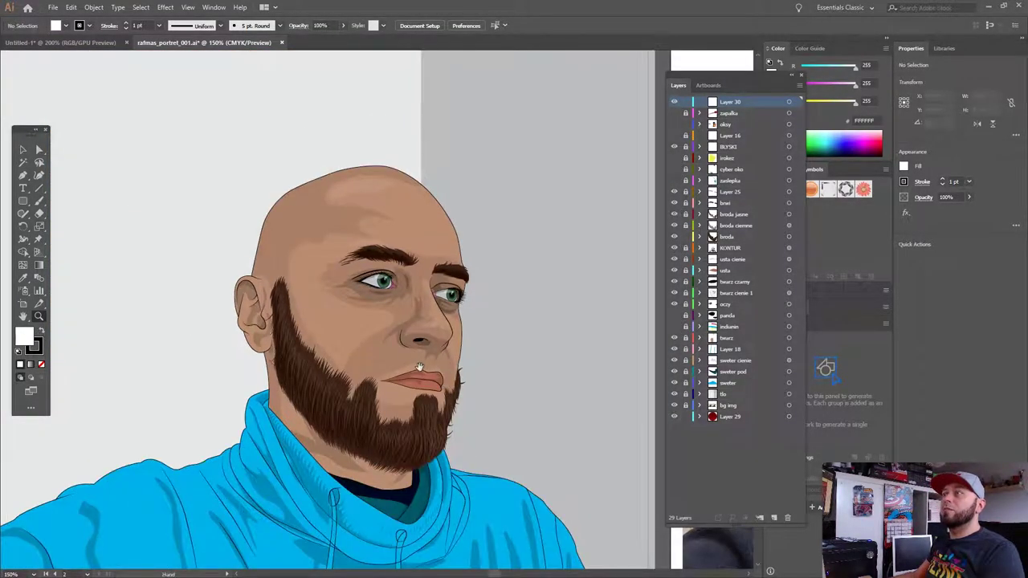
{"action": "key", "text": "ctrl+minus"}
{"action": "left_click_drag", "start_coordinate": [499, 242], "coordinate": [462, 282]}
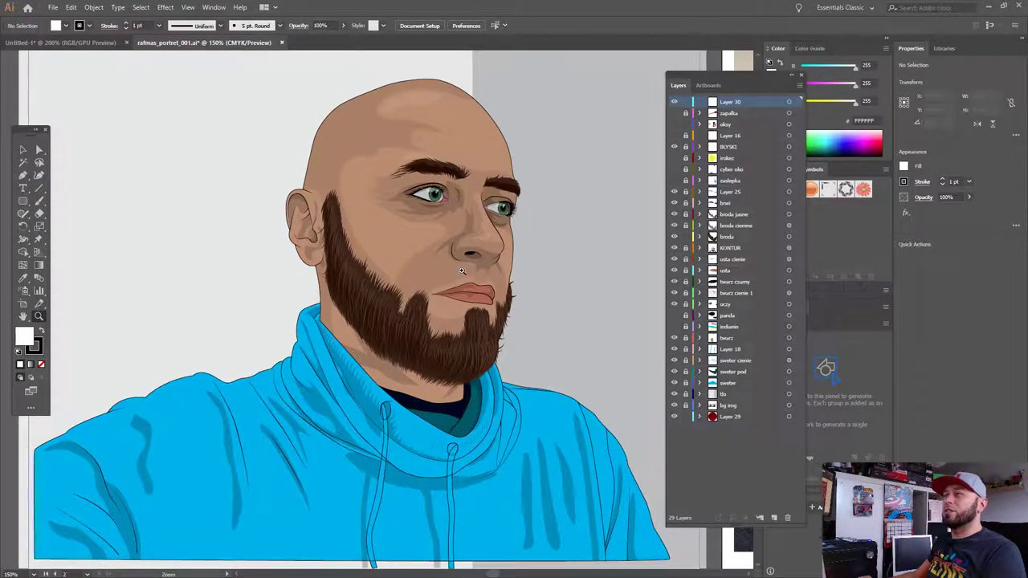
{"action": "key", "text": "ctrl+plus"}
{"action": "key", "text": "ctrl+plus"}
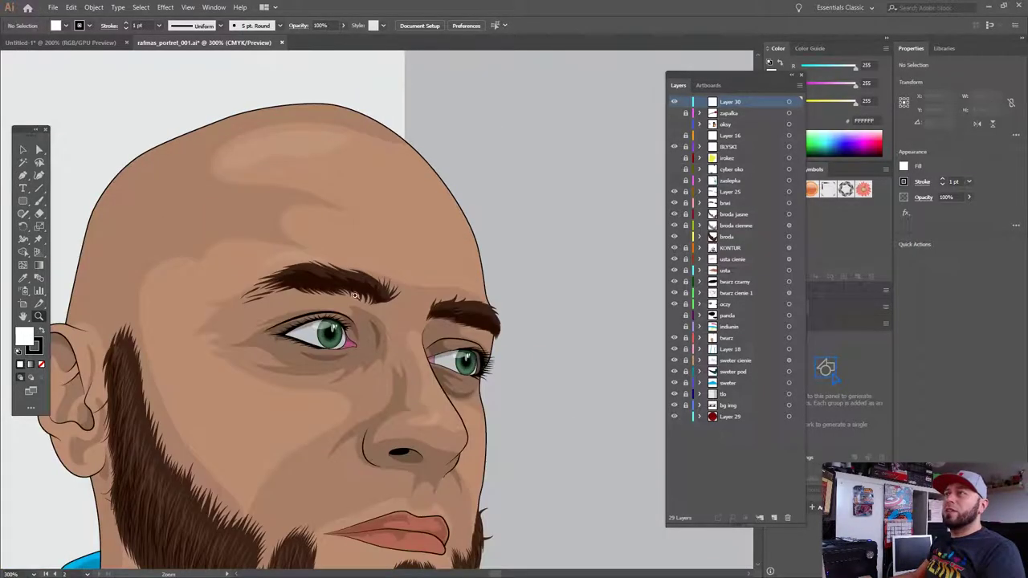
{"action": "left_click_drag", "start_coordinate": [350, 283], "coordinate": [366, 274]}
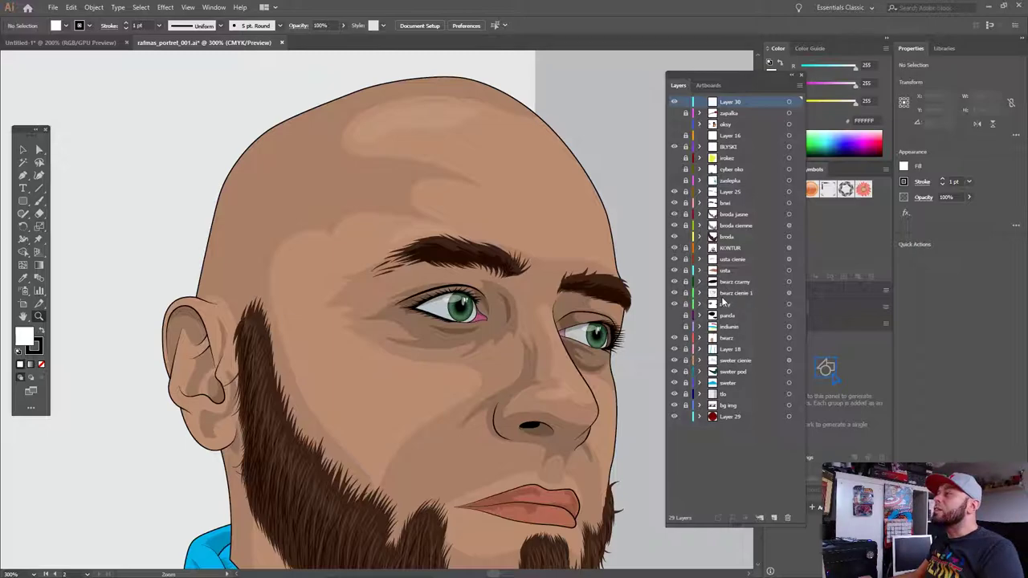
Toggle the face shading and oczy layers to compare, then drag oczy above the shading layers.
{"action": "left_click", "coordinate": [675, 294]}
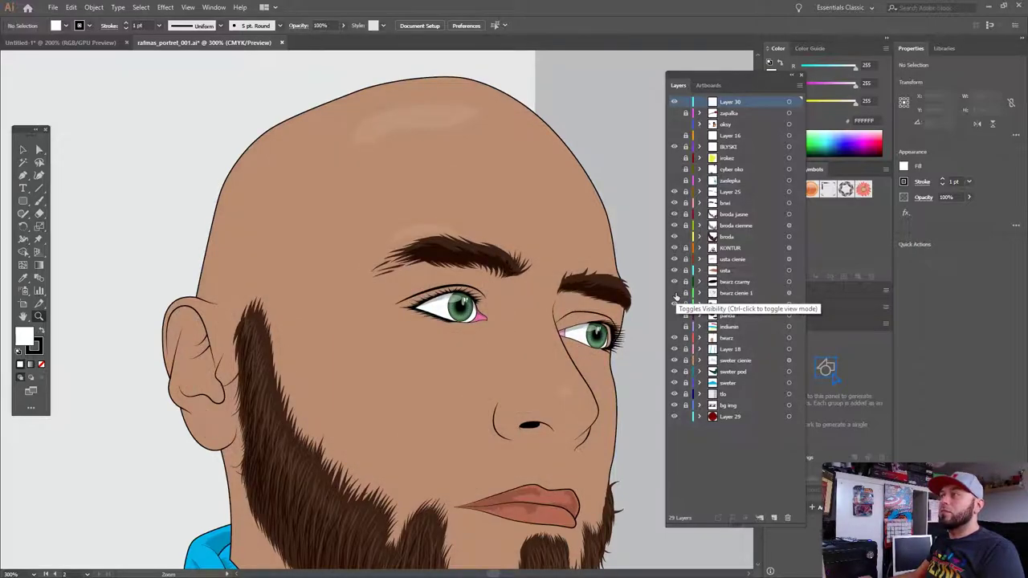
{"action": "left_click_drag", "start_coordinate": [549, 305], "coordinate": [531, 199]}
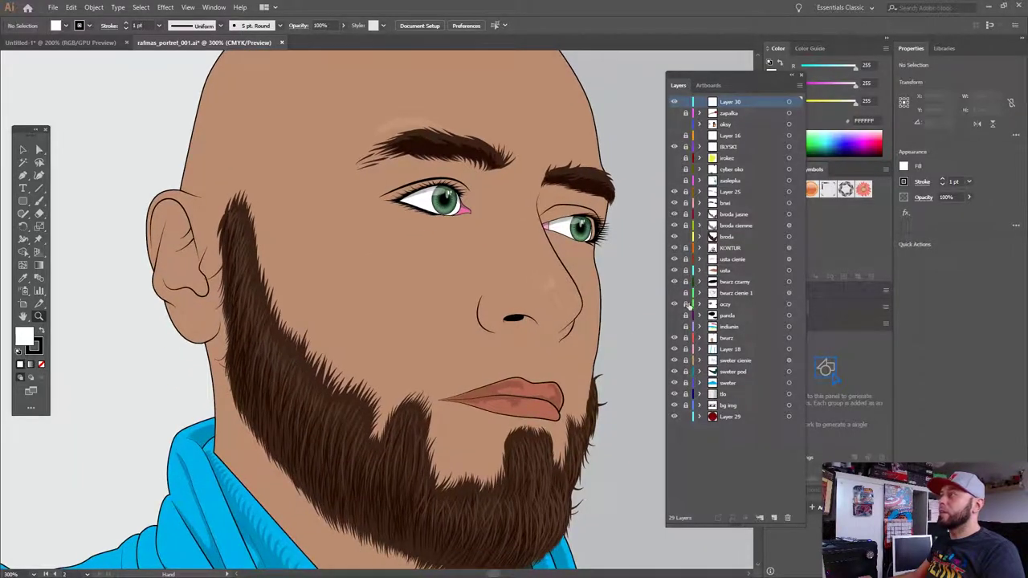
{"action": "left_click", "coordinate": [674, 283]}
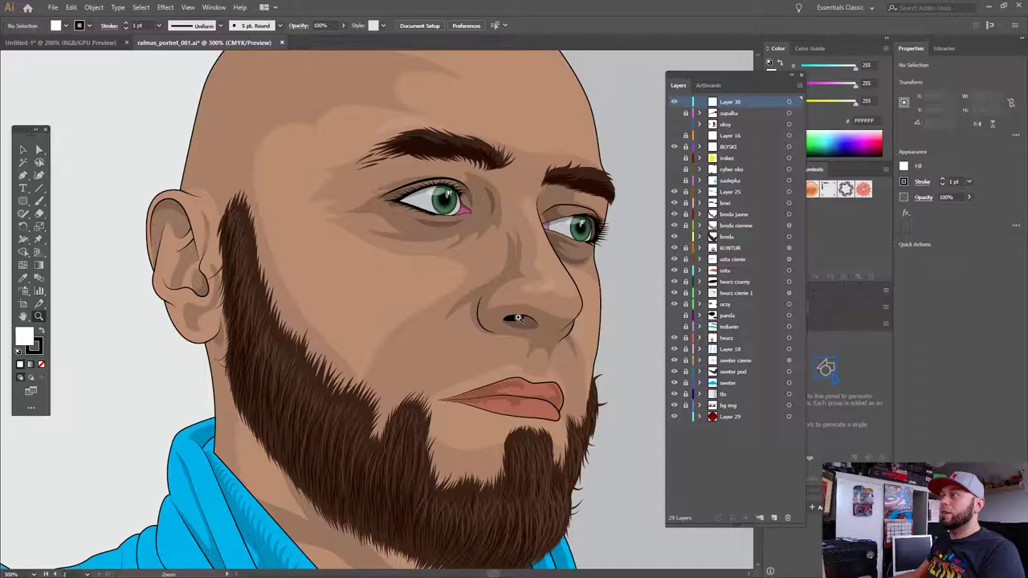
{"action": "left_click", "coordinate": [675, 305]}
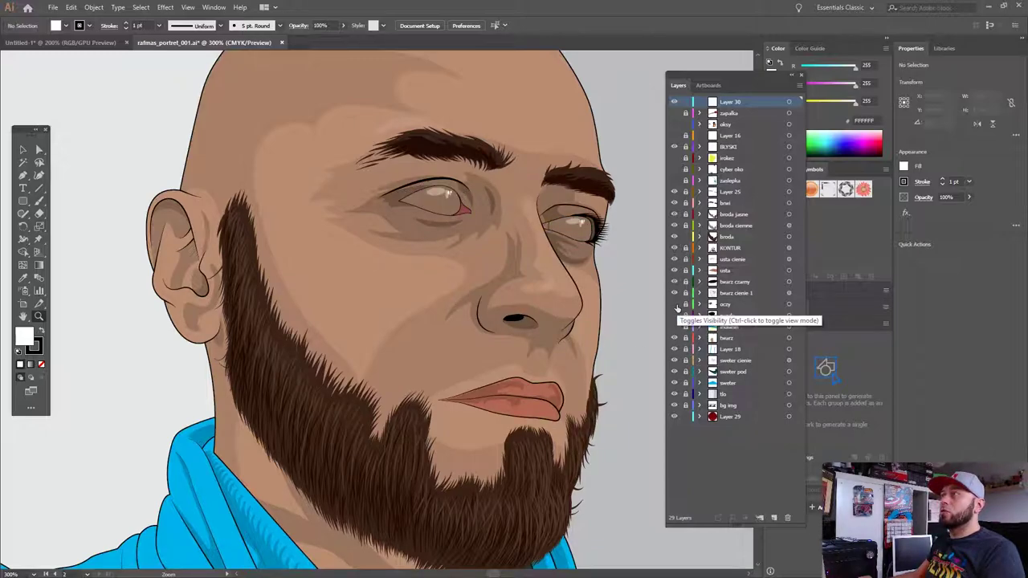
{"action": "left_click", "coordinate": [675, 304]}
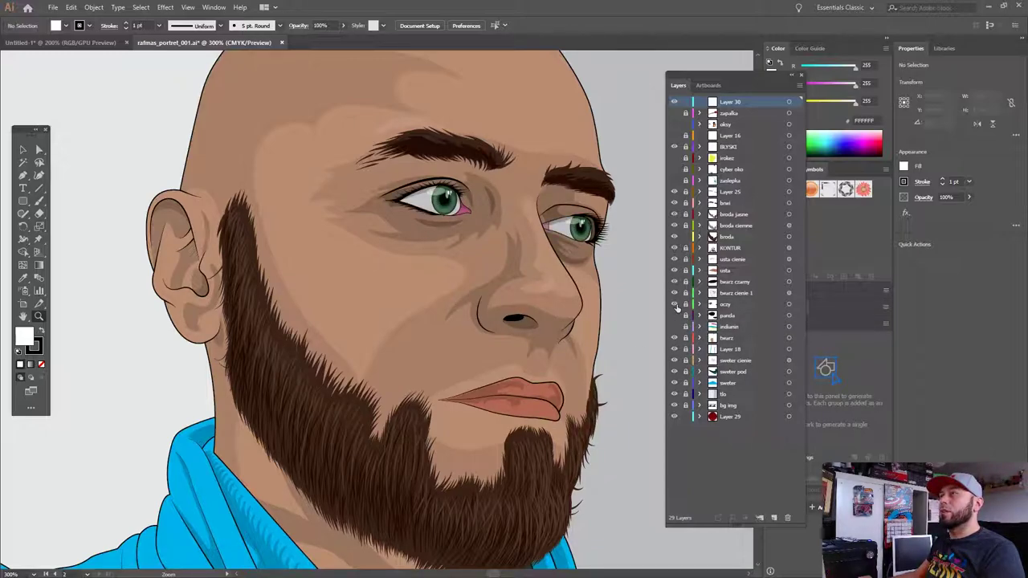
{"action": "left_click_drag", "start_coordinate": [466, 257], "coordinate": [443, 284]}
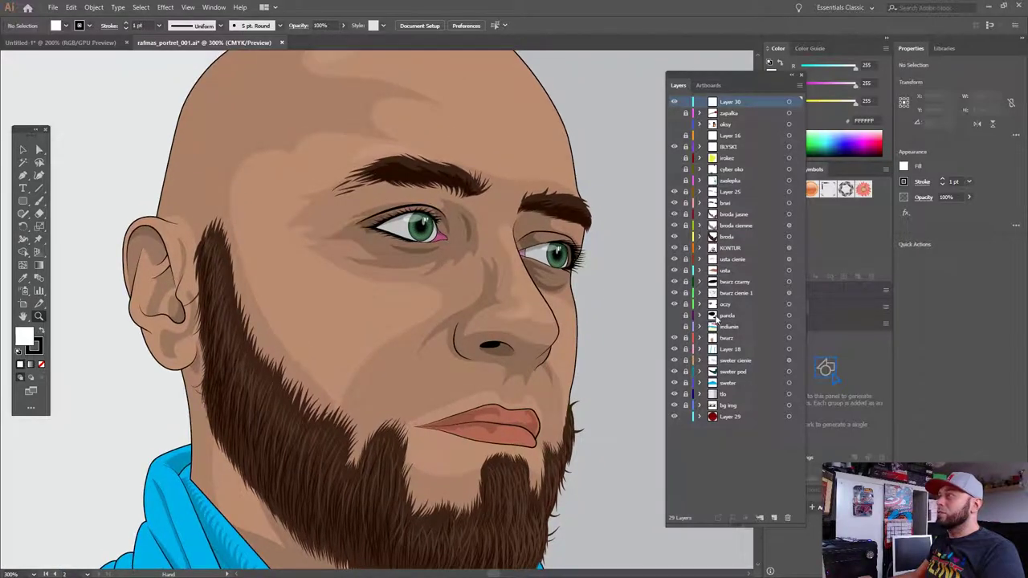
{"action": "left_click_drag", "start_coordinate": [757, 302], "coordinate": [759, 292]}
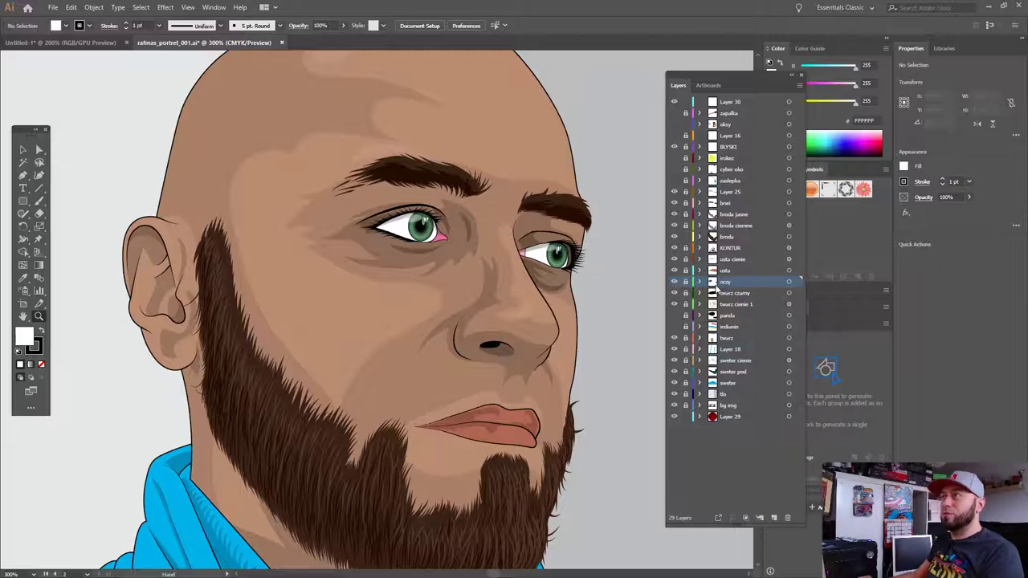
Drag the oczy layer back below 'twarz cienie 1' and pan to the hoodie's lower-left corner.
{"action": "left_click_drag", "start_coordinate": [709, 290], "coordinate": [723, 305]}
{"action": "left_click_drag", "start_coordinate": [474, 341], "coordinate": [498, 186]}
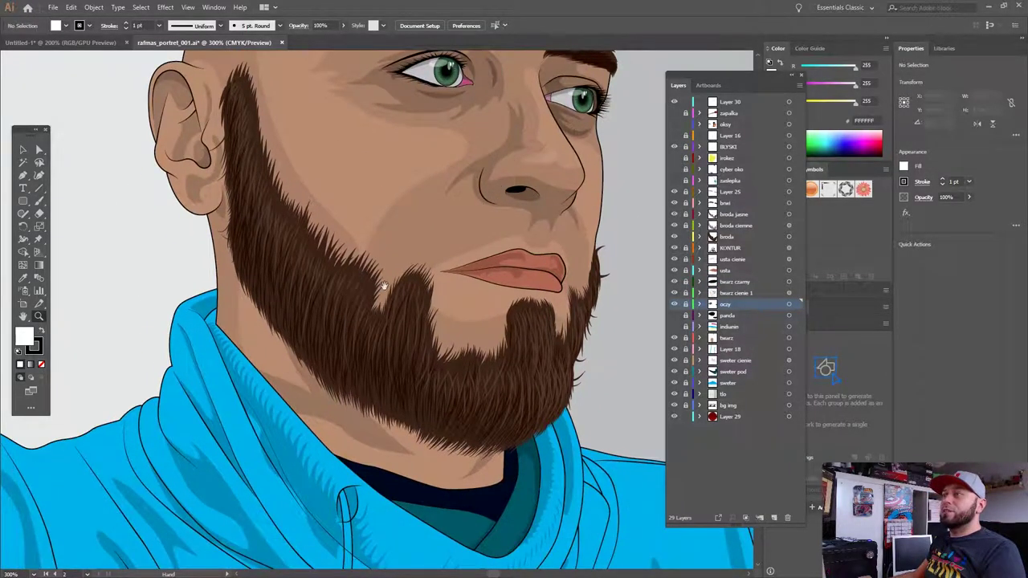
{"action": "left_click_drag", "start_coordinate": [340, 337], "coordinate": [498, 260]}
{"action": "left_click_drag", "start_coordinate": [498, 450], "coordinate": [346, 348]}
{"action": "mouse_move", "coordinate": [201, 353]}
{"action": "left_mouse_down"}
{"action": "mouse_move", "coordinate": [362, 382]}
{"action": "mouse_move", "coordinate": [280, 321]}
{"action": "left_mouse_up"}
Pan across the hoodie folds, drawstrings, beard and shoulder, and toggle two layers' visibility.
{"action": "left_click_drag", "start_coordinate": [580, 307], "coordinate": [388, 268]}
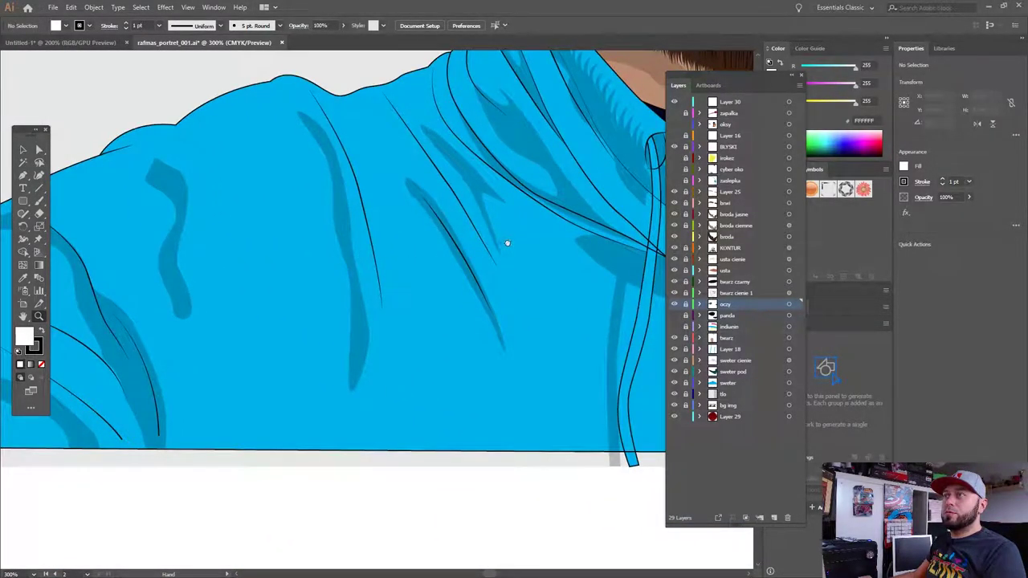
{"action": "left_click_drag", "start_coordinate": [507, 242], "coordinate": [390, 248]}
{"action": "left_click_drag", "start_coordinate": [496, 265], "coordinate": [266, 265]}
{"action": "left_click_drag", "start_coordinate": [380, 268], "coordinate": [263, 269]}
{"action": "left_click_drag", "start_coordinate": [452, 273], "coordinate": [298, 292]}
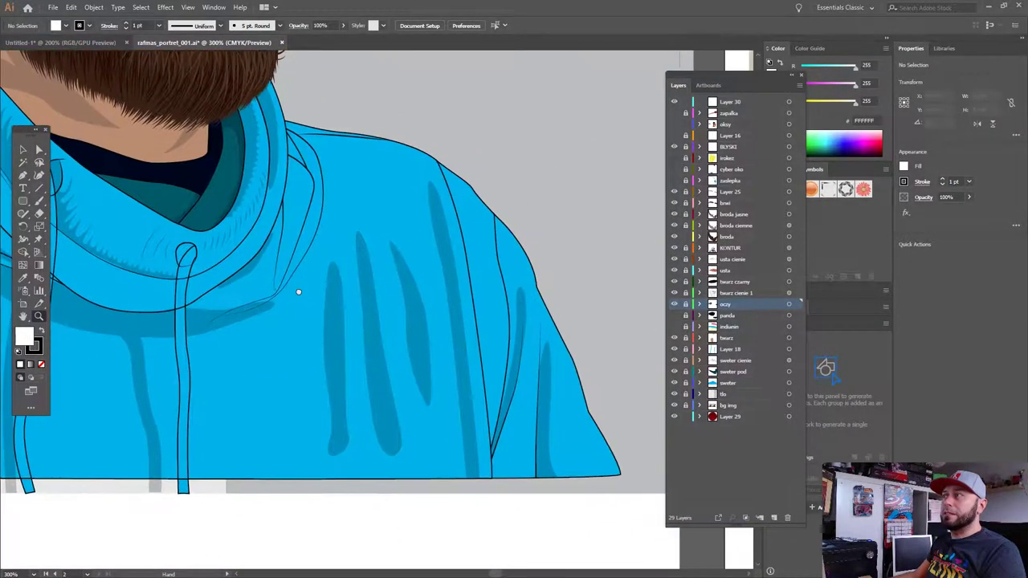
{"action": "mouse_move", "coordinate": [340, 211]}
{"action": "left_mouse_down"}
{"action": "mouse_move", "coordinate": [394, 345]}
{"action": "mouse_move", "coordinate": [401, 296]}
{"action": "mouse_move", "coordinate": [354, 264]}
{"action": "mouse_move", "coordinate": [436, 390]}
{"action": "left_mouse_up"}
{"action": "mouse_move", "coordinate": [228, 130]}
{"action": "left_mouse_down"}
{"action": "mouse_move", "coordinate": [344, 152]}
{"action": "mouse_move", "coordinate": [265, 40]}
{"action": "left_mouse_up"}
{"action": "mouse_move", "coordinate": [484, 345]}
{"action": "left_mouse_down"}
{"action": "mouse_move", "coordinate": [340, 170]}
{"action": "mouse_move", "coordinate": [337, 214]}
{"action": "left_mouse_up"}
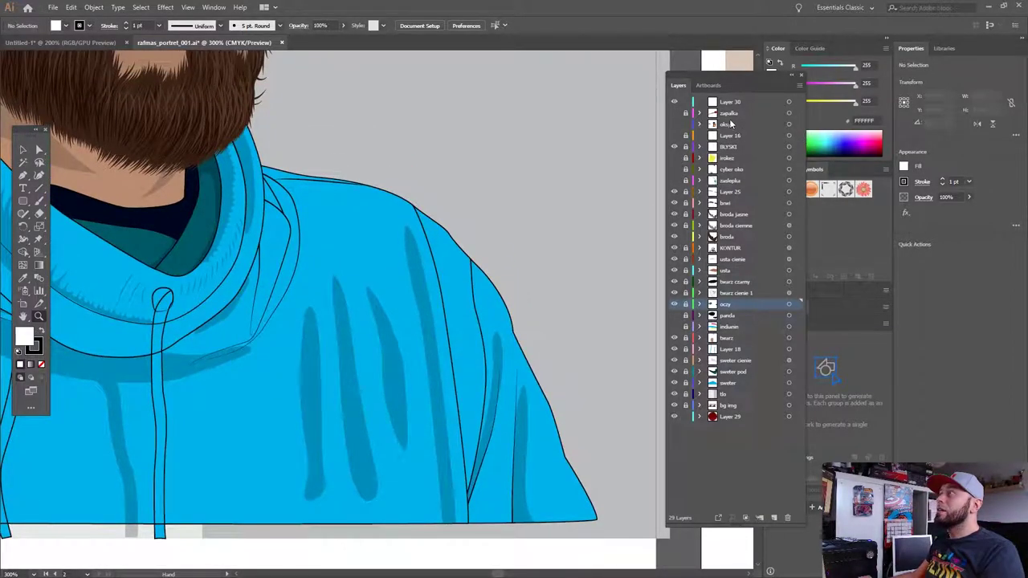
{"action": "left_click", "coordinate": [675, 105]}
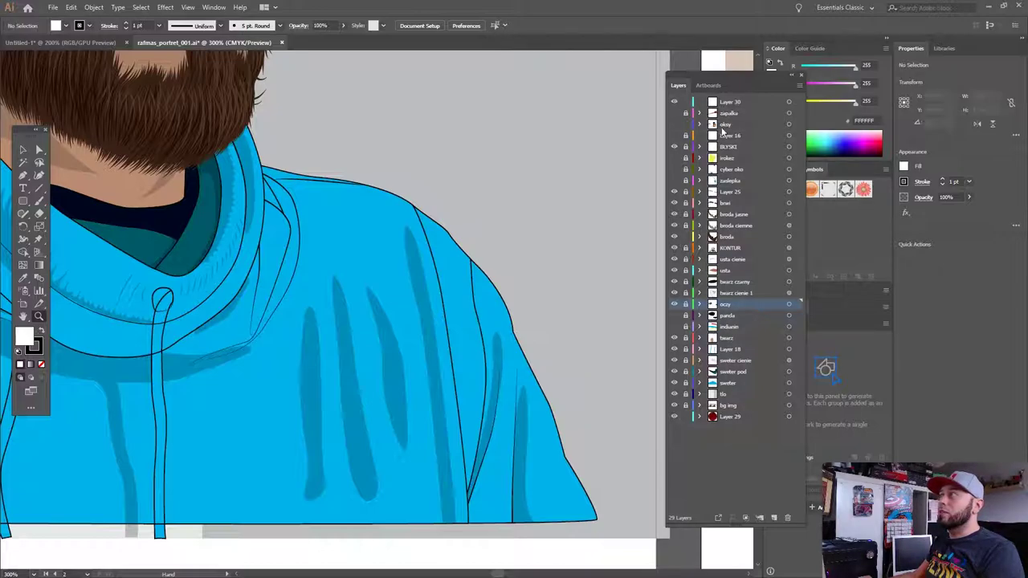
{"action": "left_click", "coordinate": [675, 147]}
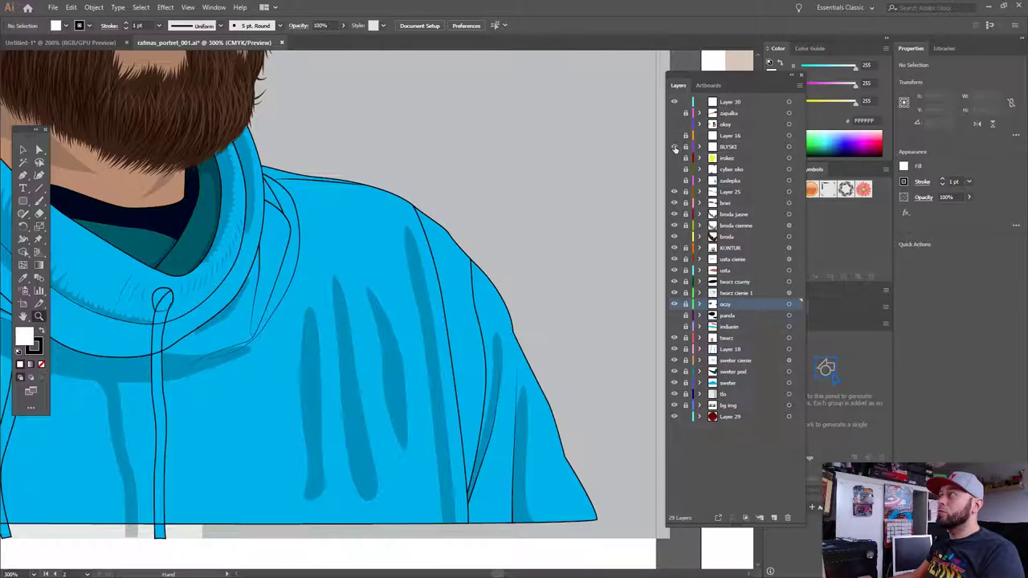
{"action": "left_click", "coordinate": [674, 248]}
{"action": "mouse_move", "coordinate": [259, 220]}
{"action": "left_mouse_down"}
{"action": "mouse_move", "coordinate": [349, 375]}
{"action": "mouse_move", "coordinate": [380, 360]}
{"action": "mouse_move", "coordinate": [454, 421]}
{"action": "mouse_move", "coordinate": [489, 317]}
{"action": "mouse_move", "coordinate": [478, 322]}
{"action": "left_mouse_up"}
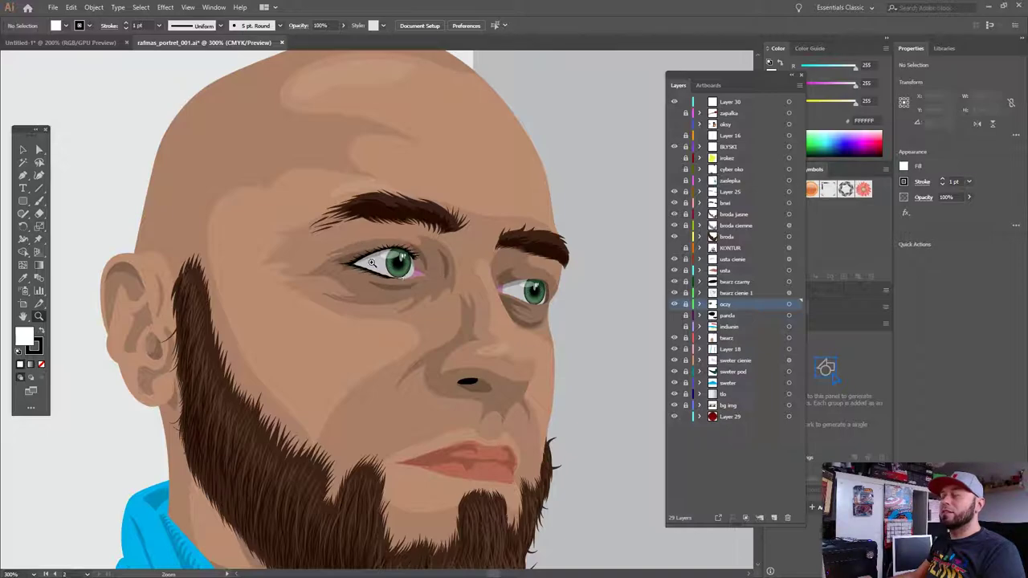
{"action": "left_click", "coordinate": [673, 249]}
{"action": "left_click", "coordinate": [673, 249]}
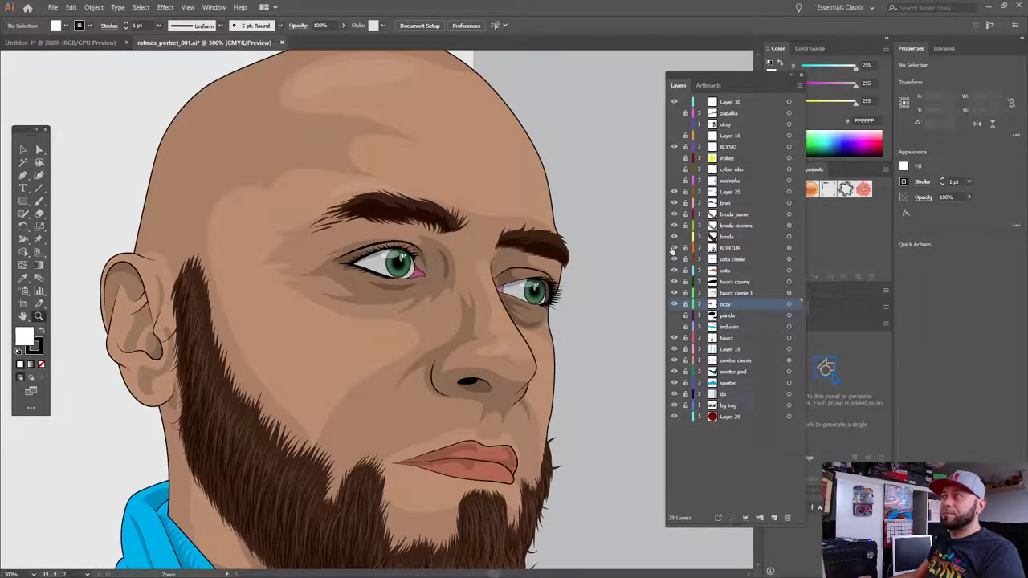
{"action": "left_click", "coordinate": [674, 248]}
{"action": "left_click", "coordinate": [673, 248]}
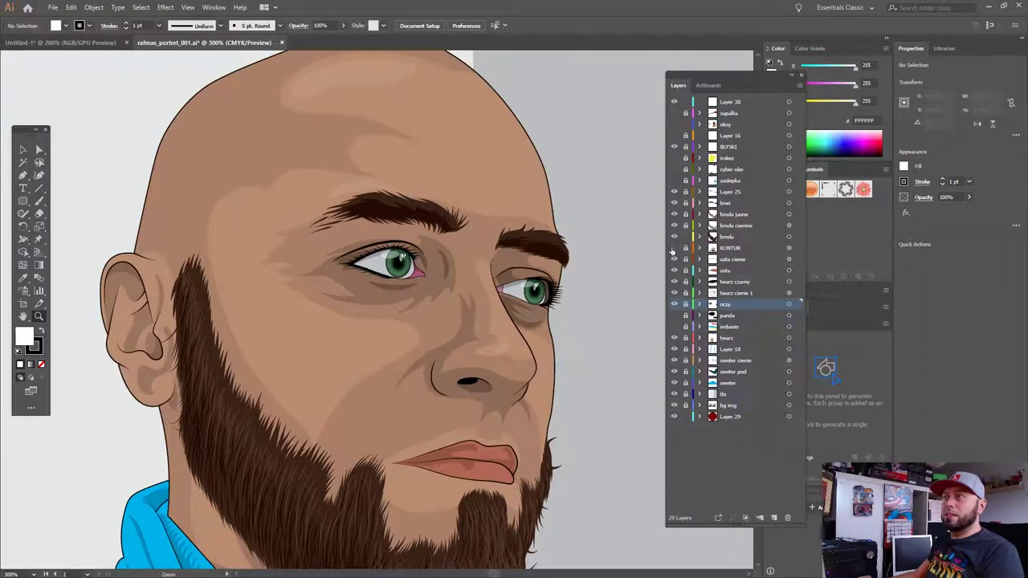
{"action": "mouse_move", "coordinate": [201, 385]}
{"action": "left_mouse_down"}
{"action": "mouse_move", "coordinate": [356, 236]}
{"action": "mouse_move", "coordinate": [460, 208]}
{"action": "left_mouse_up"}
{"action": "scroll", "coordinate": [562, 229], "scroll_direction": "down", "scroll_amount": 3}
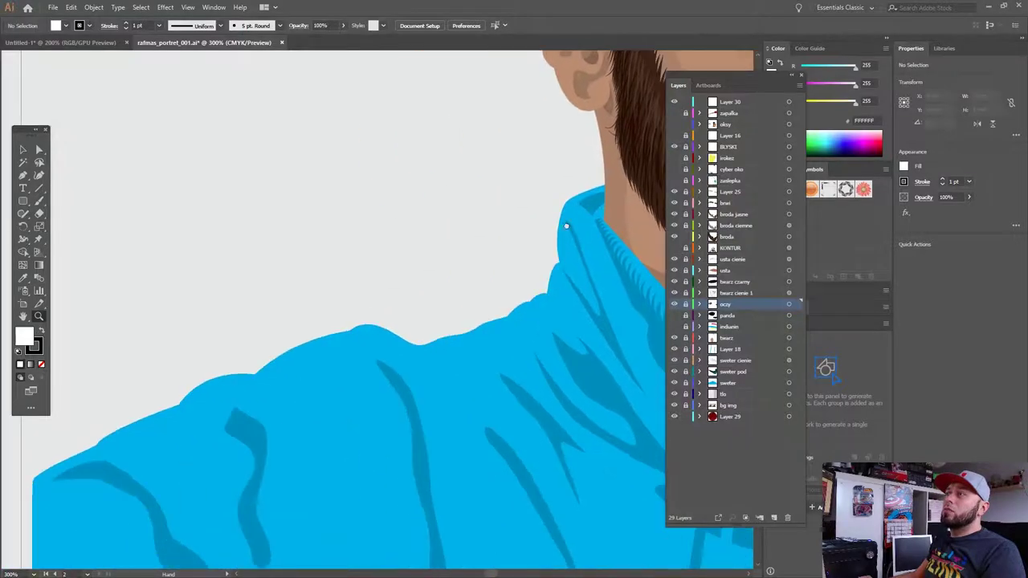
{"action": "scroll", "coordinate": [498, 265], "scroll_direction": "down", "scroll_amount": 3}
{"action": "scroll", "coordinate": [345, 152], "scroll_direction": "down", "scroll_amount": 3}
{"action": "scroll", "coordinate": [225, 271], "scroll_direction": "up", "scroll_amount": 3}
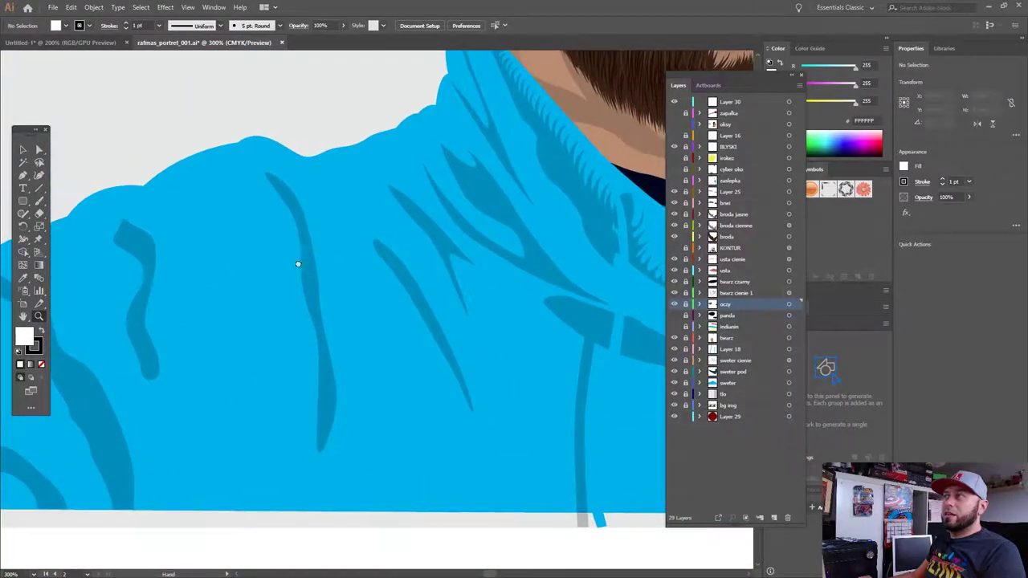
{"action": "scroll", "coordinate": [370, 269], "scroll_direction": "up", "scroll_amount": 2}
{"action": "scroll", "coordinate": [285, 295], "scroll_direction": "up", "scroll_amount": 2}
{"action": "scroll", "coordinate": [297, 293], "scroll_direction": "right", "scroll_amount": 3}
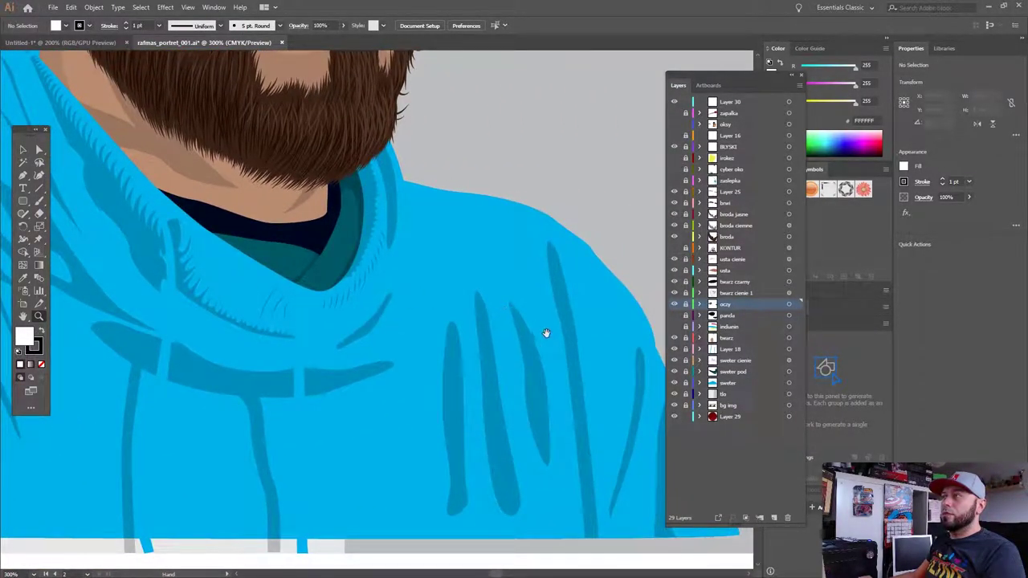
{"action": "scroll", "coordinate": [482, 325], "scroll_direction": "right", "scroll_amount": 2}
{"action": "scroll", "coordinate": [481, 229], "scroll_direction": "down", "scroll_amount": 2}
{"action": "scroll", "coordinate": [332, 329], "scroll_direction": "up", "scroll_amount": 2}
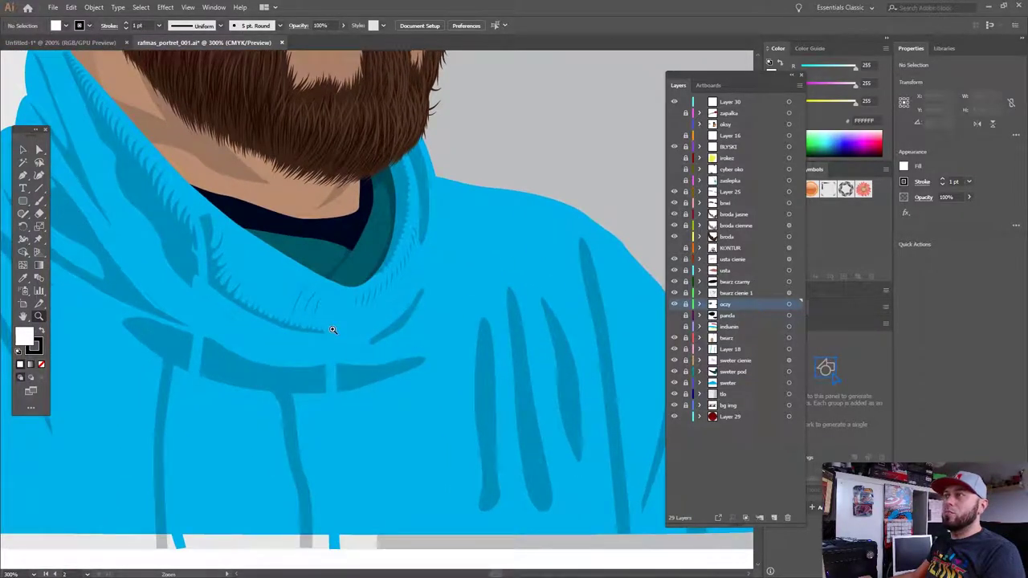
{"action": "scroll", "coordinate": [450, 338], "scroll_direction": "up", "scroll_amount": 3}
{"action": "scroll", "coordinate": [459, 306], "scroll_direction": "up", "scroll_amount": 1}
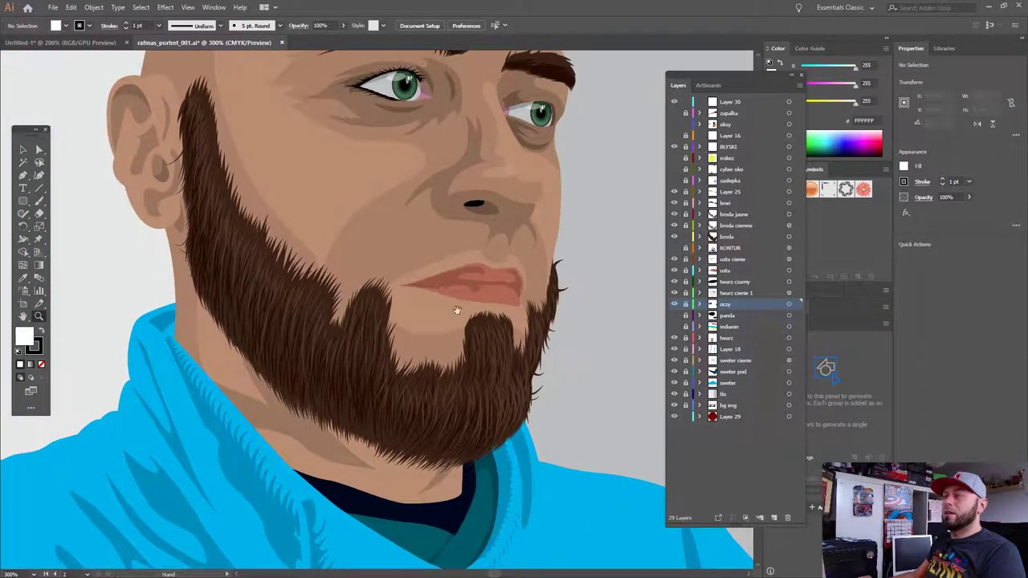
{"action": "scroll", "coordinate": [452, 375], "scroll_direction": "up", "scroll_amount": 1}
{"action": "scroll", "coordinate": [471, 236], "scroll_direction": "up", "scroll_amount": 3}
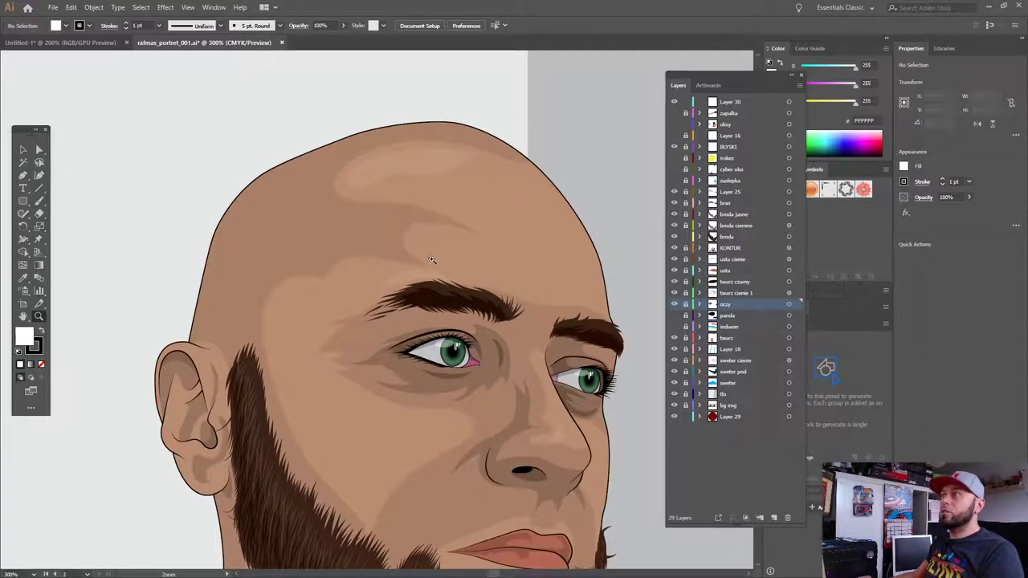
{"action": "scroll", "coordinate": [528, 188], "scroll_direction": "down", "scroll_amount": 1}
{"action": "scroll", "coordinate": [523, 243], "scroll_direction": "down", "scroll_amount": 3}
{"action": "scroll", "coordinate": [523, 243], "scroll_direction": "up", "scroll_amount": 3}
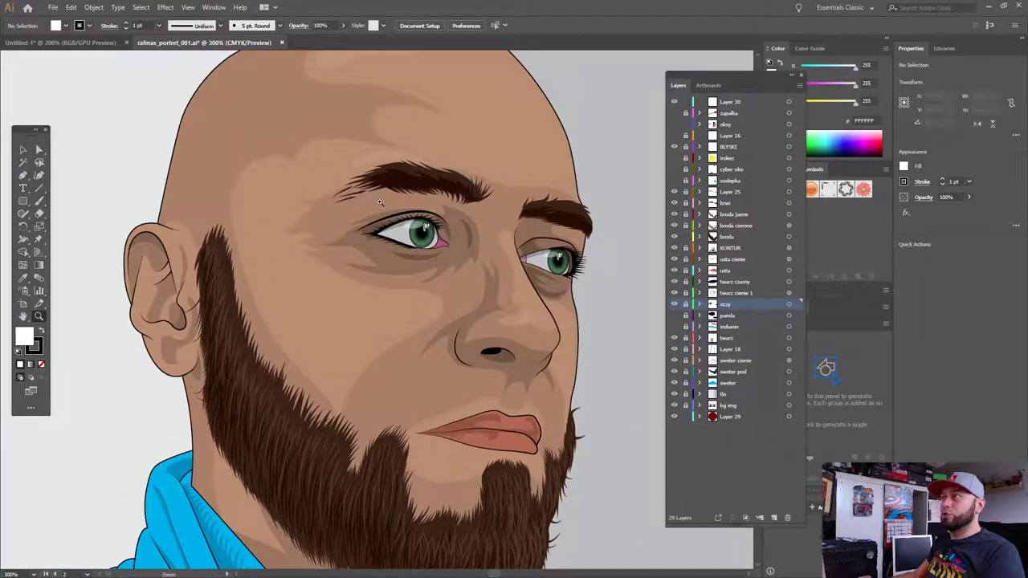
{"action": "left_click", "coordinate": [401, 230], "text": "ctrl"}
{"action": "left_click", "coordinate": [381, 339], "text": "ctrl"}
{"action": "left_click", "coordinate": [394, 377]}
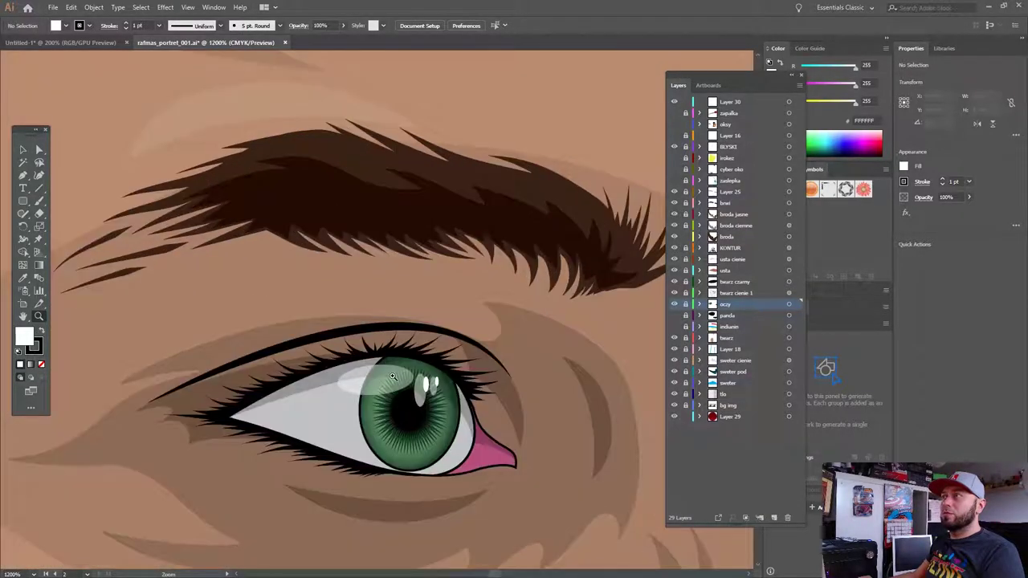
{"action": "key", "text": "ctrl+minus"}
{"action": "key", "text": "ctrl+minus"}
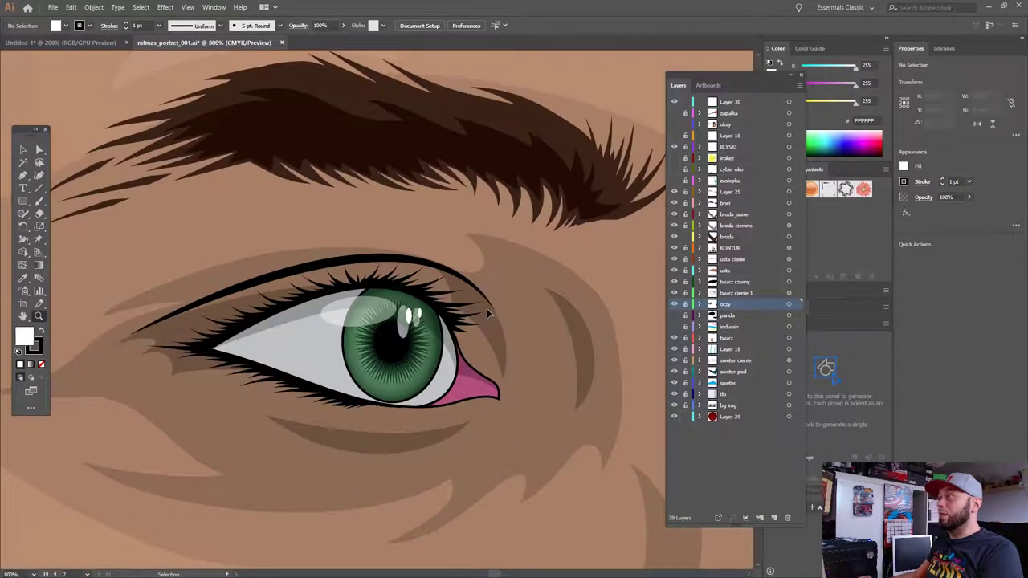
{"action": "key", "text": "ctrl+minus"}
{"action": "key", "text": "ctrl+minus"}
{"action": "key", "text": "ctrl+minus"}
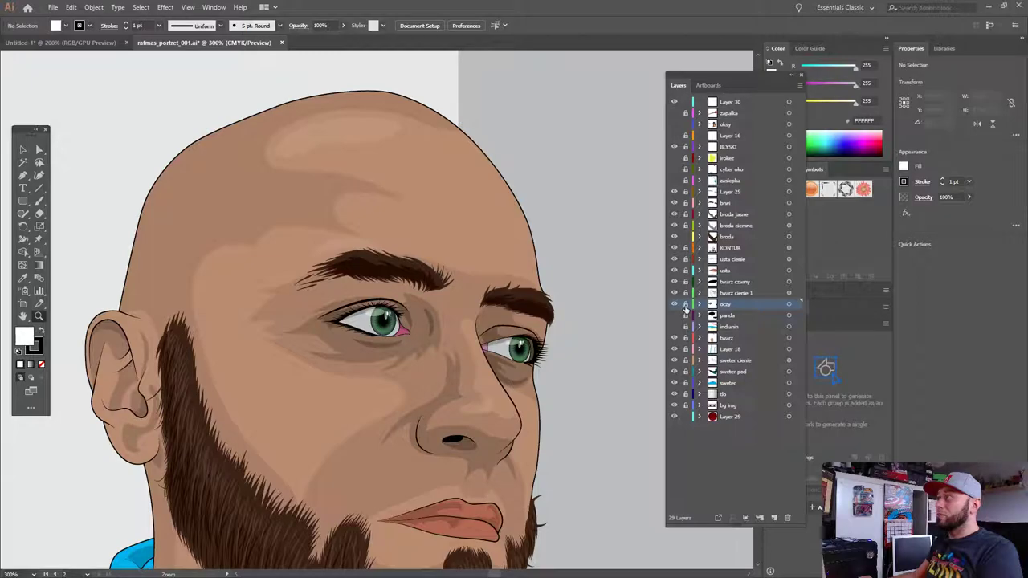
{"action": "left_click", "coordinate": [674, 304]}
{"action": "left_click", "coordinate": [675, 304]}
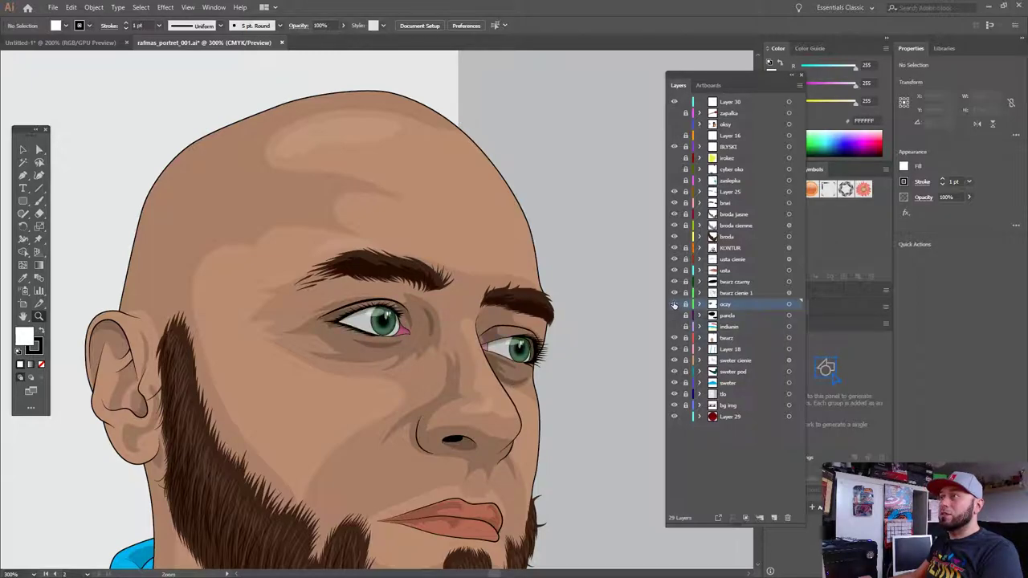
{"action": "left_click", "coordinate": [675, 304]}
{"action": "left_click", "coordinate": [489, 296], "text": "alt"}
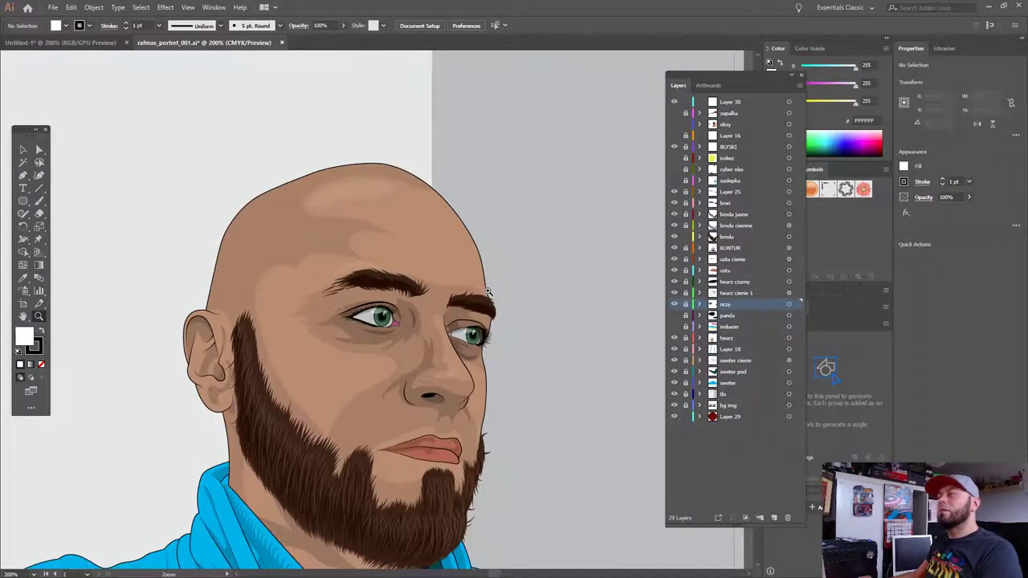
{"action": "left_click", "coordinate": [466, 329]}
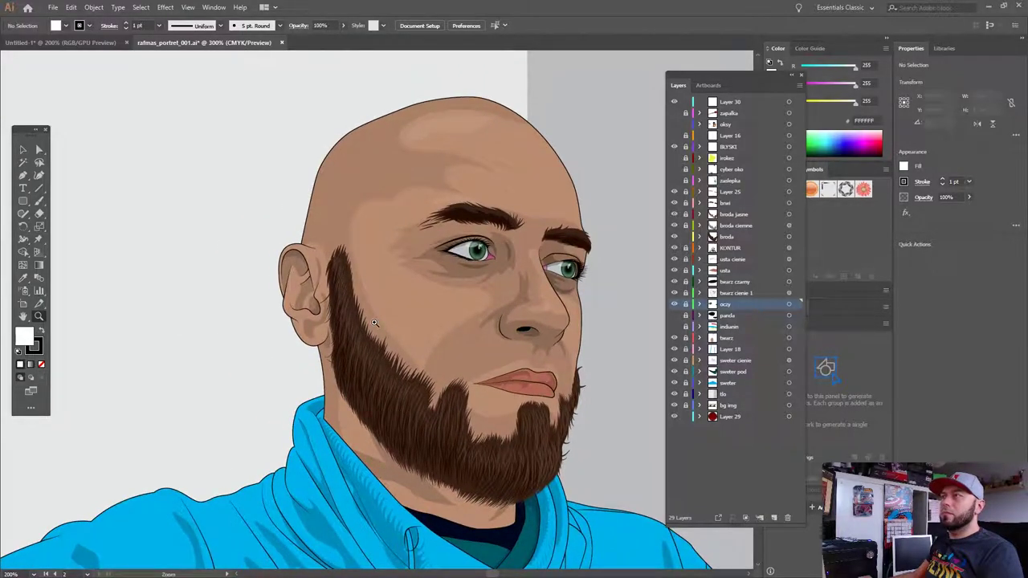
{"action": "left_click", "coordinate": [520, 311]}
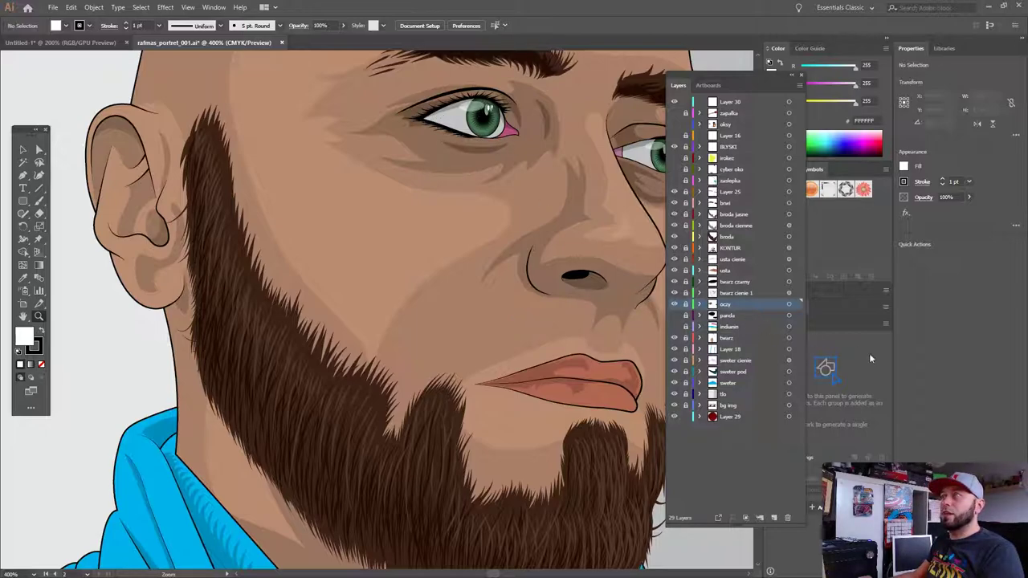
{"action": "left_click", "coordinate": [674, 248]}
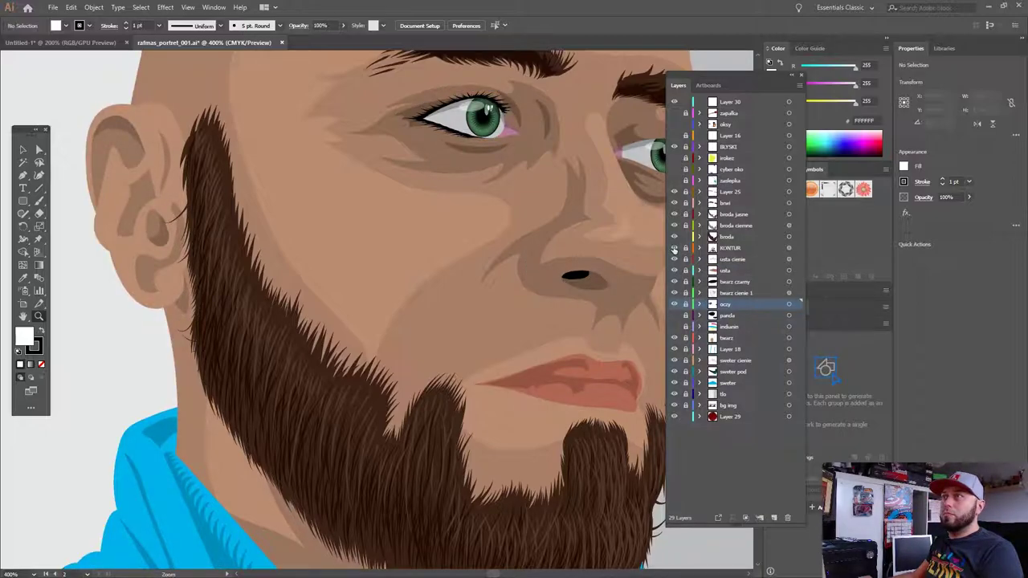
{"action": "left_click", "coordinate": [674, 248]}
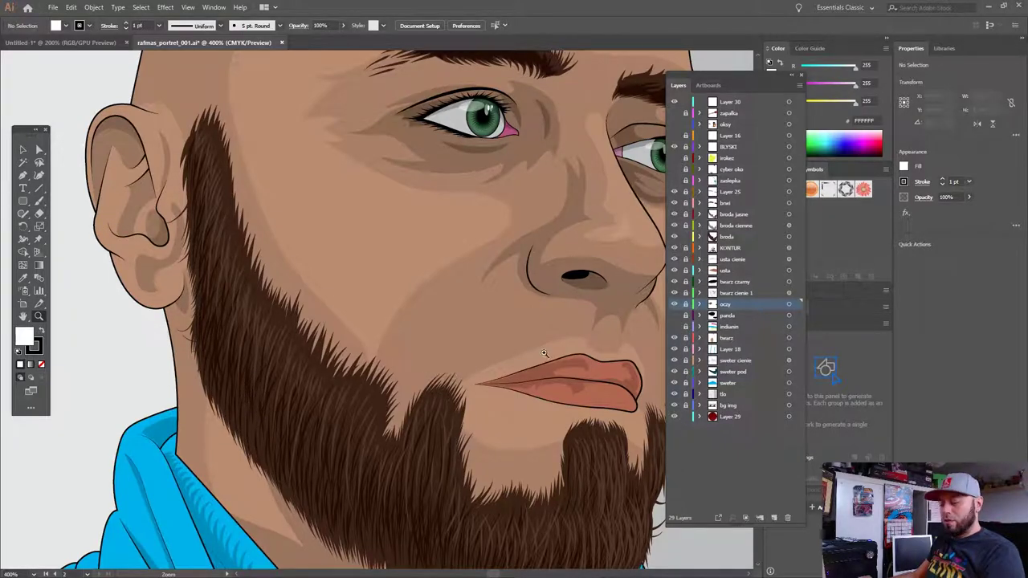
{"action": "left_click_drag", "start_coordinate": [560, 390], "coordinate": [479, 297]}
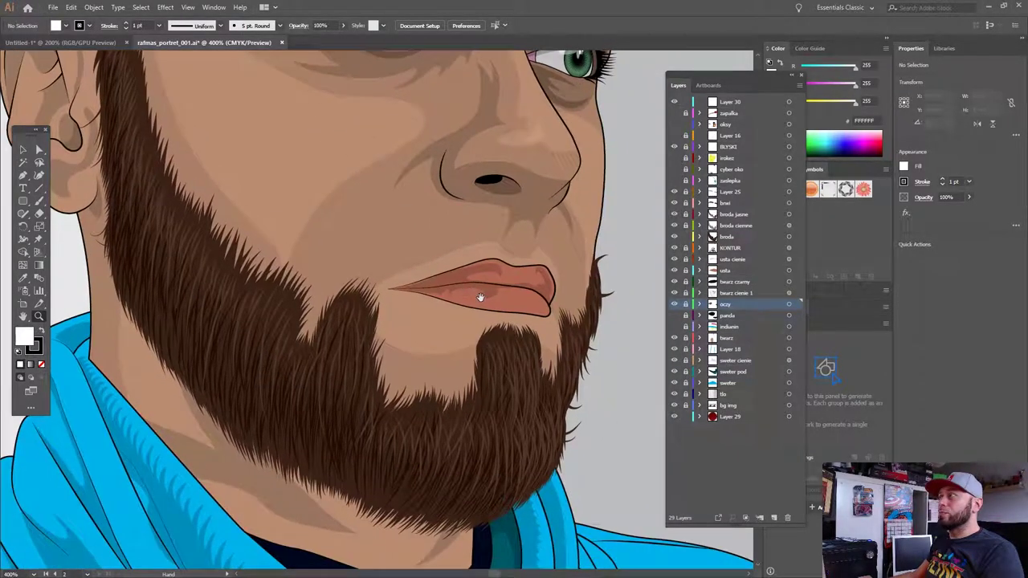
{"action": "left_click", "coordinate": [673, 214]}
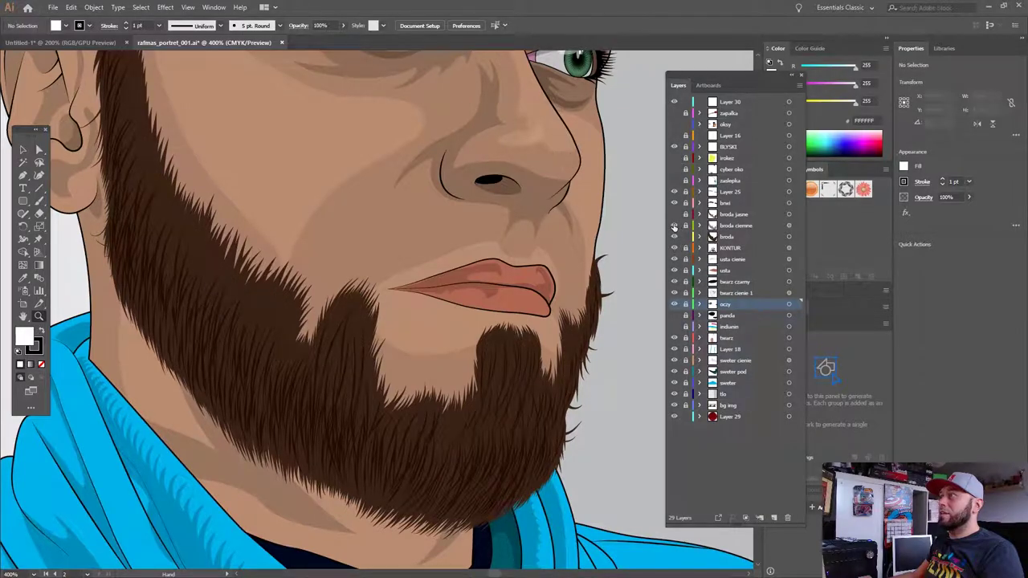
{"action": "left_click", "coordinate": [674, 225]}
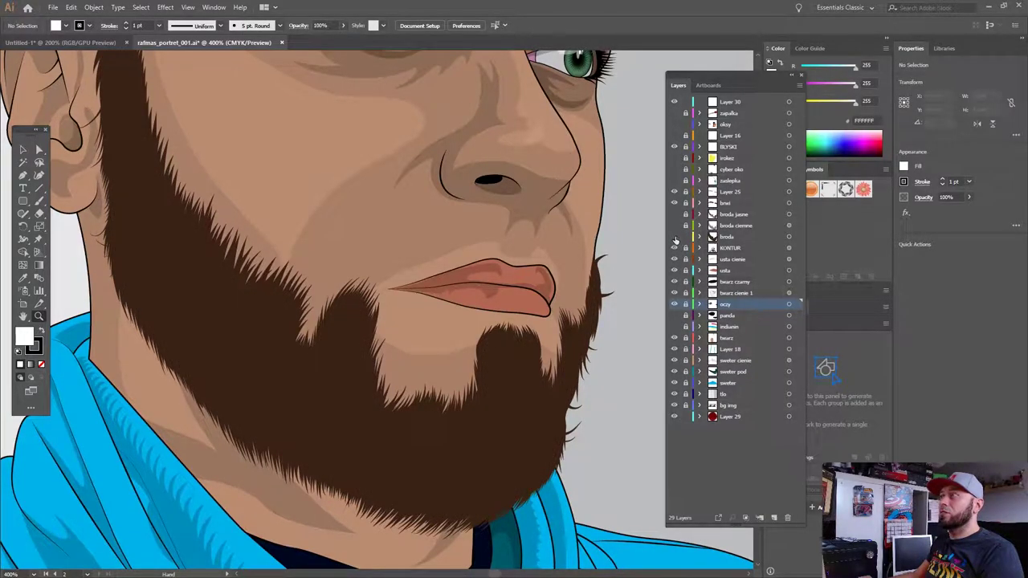
{"action": "left_click", "coordinate": [674, 238]}
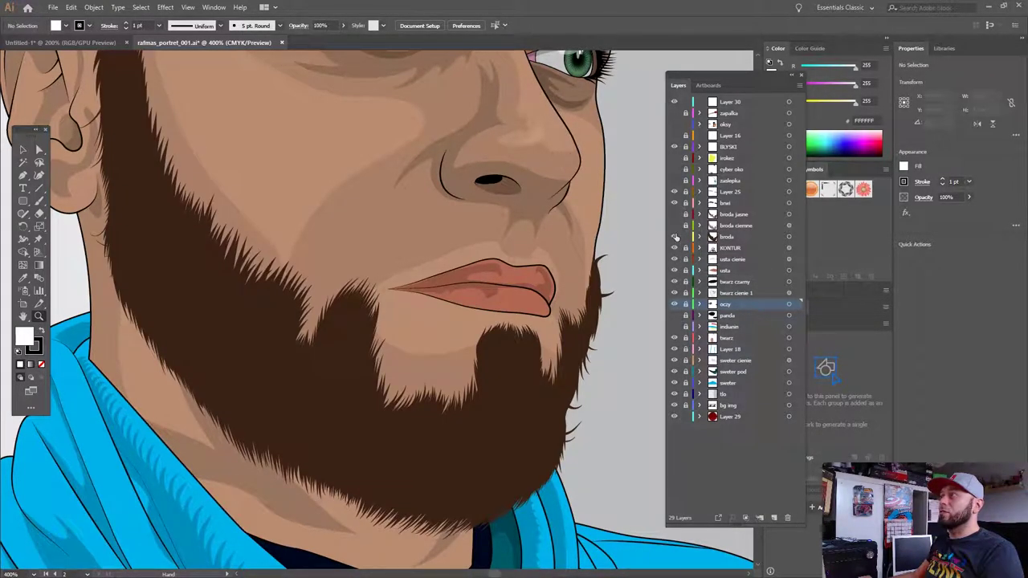
{"action": "left_click", "coordinate": [674, 237]}
{"action": "left_click", "coordinate": [675, 237]}
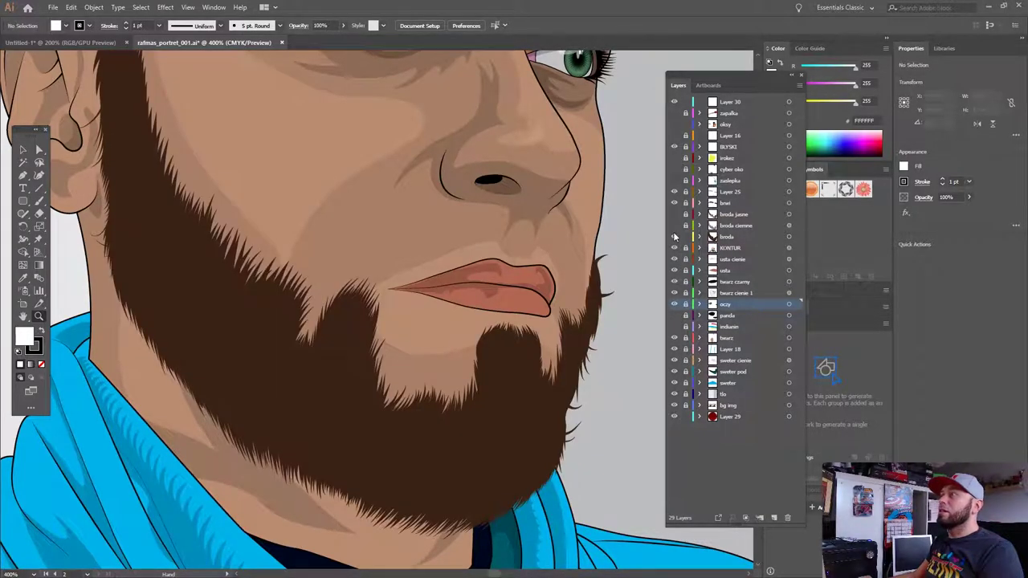
{"action": "left_click", "coordinate": [675, 237]}
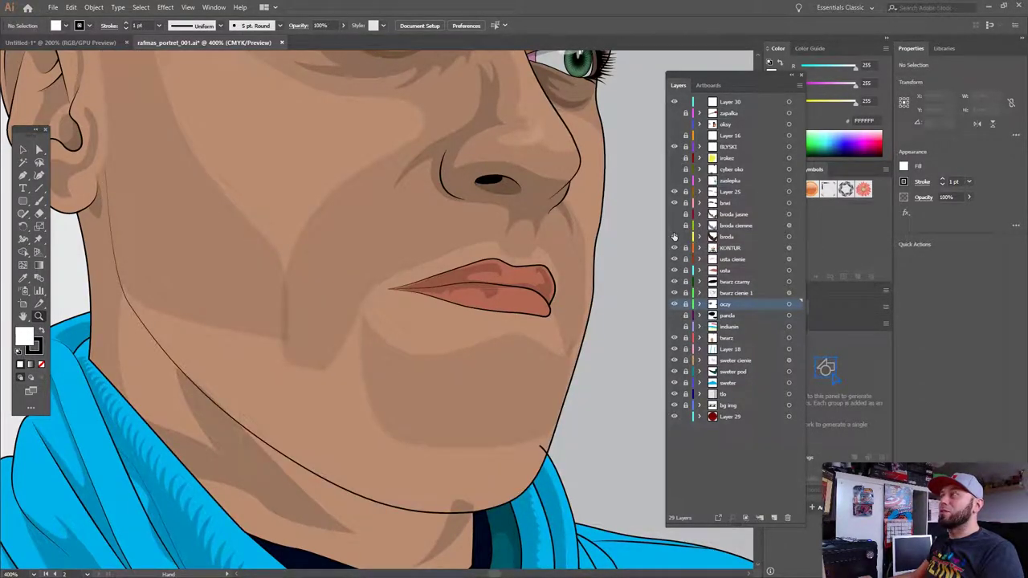
{"action": "left_click", "coordinate": [674, 237]}
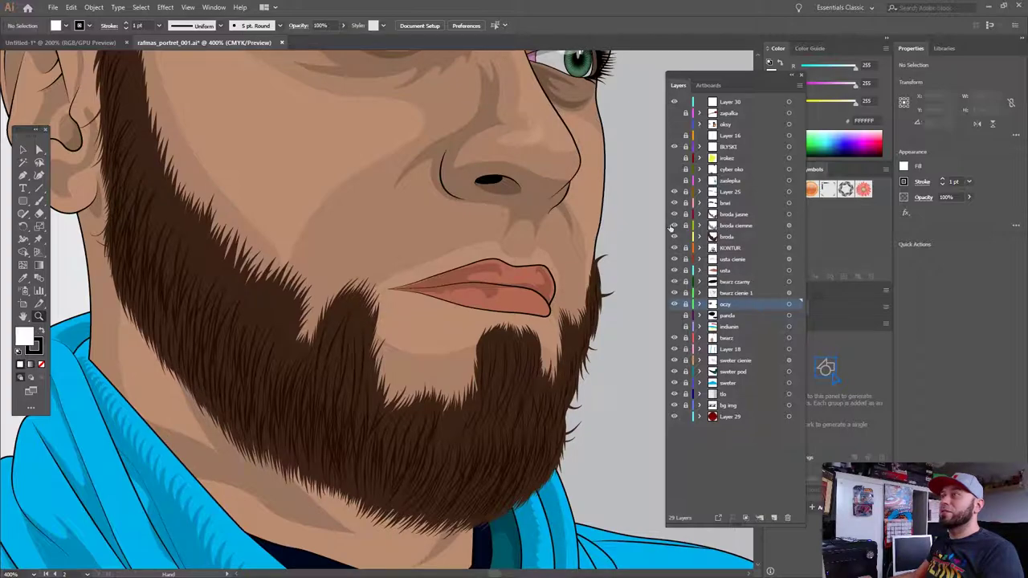
{"action": "scroll", "coordinate": [476, 351], "scroll_direction": "up", "scroll_amount": 2}
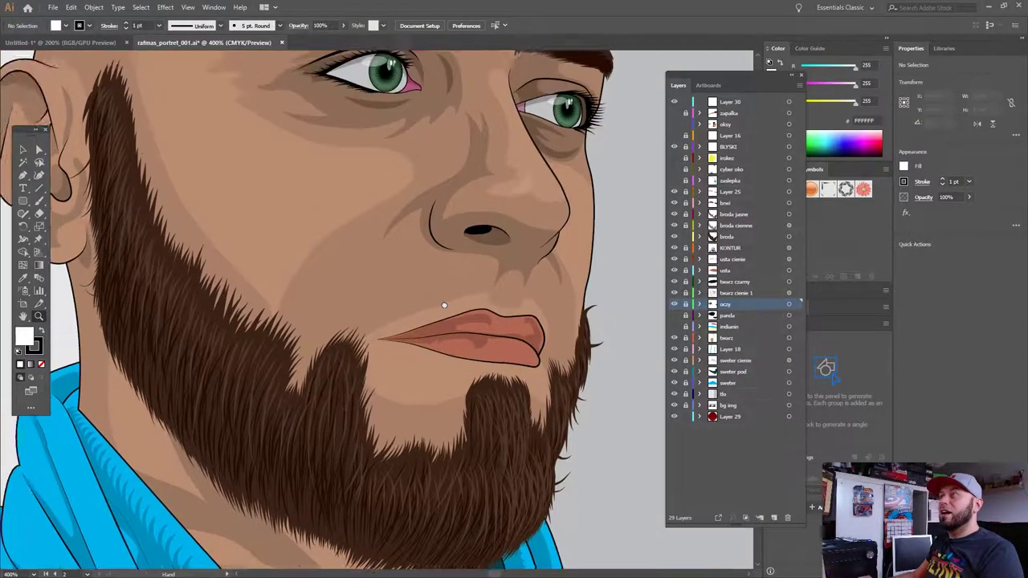
{"action": "scroll", "coordinate": [443, 301], "scroll_direction": "up", "scroll_amount": 3}
{"action": "scroll", "coordinate": [442, 391], "scroll_direction": "up", "scroll_amount": 4}
{"action": "scroll", "coordinate": [466, 335], "scroll_direction": "up", "scroll_amount": 1}
{"action": "left_click", "coordinate": [494, 338], "text": "alt"}
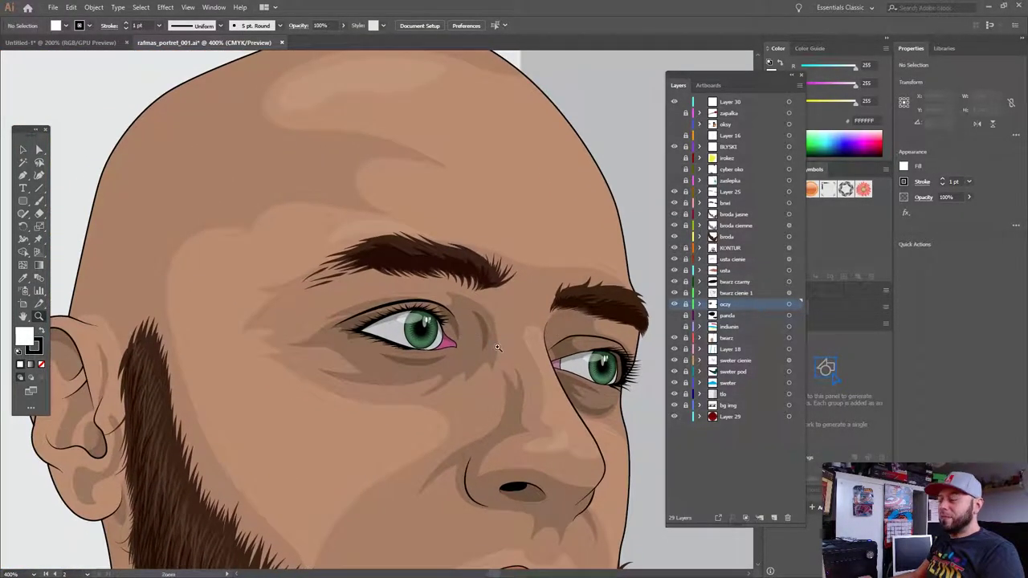
{"action": "left_click", "coordinate": [494, 338], "text": "alt"}
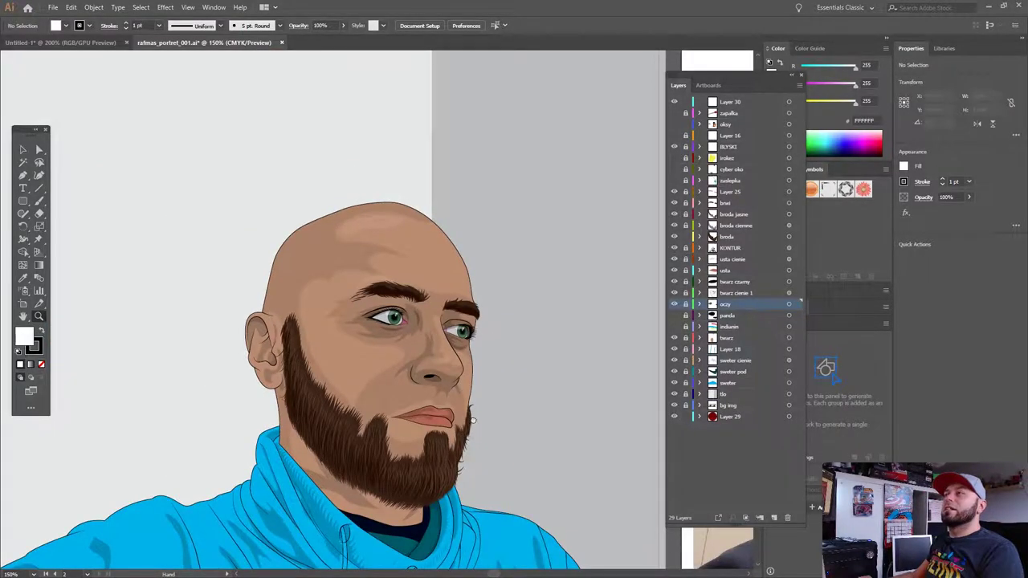
{"action": "left_click_drag", "start_coordinate": [495, 339], "coordinate": [519, 315]}
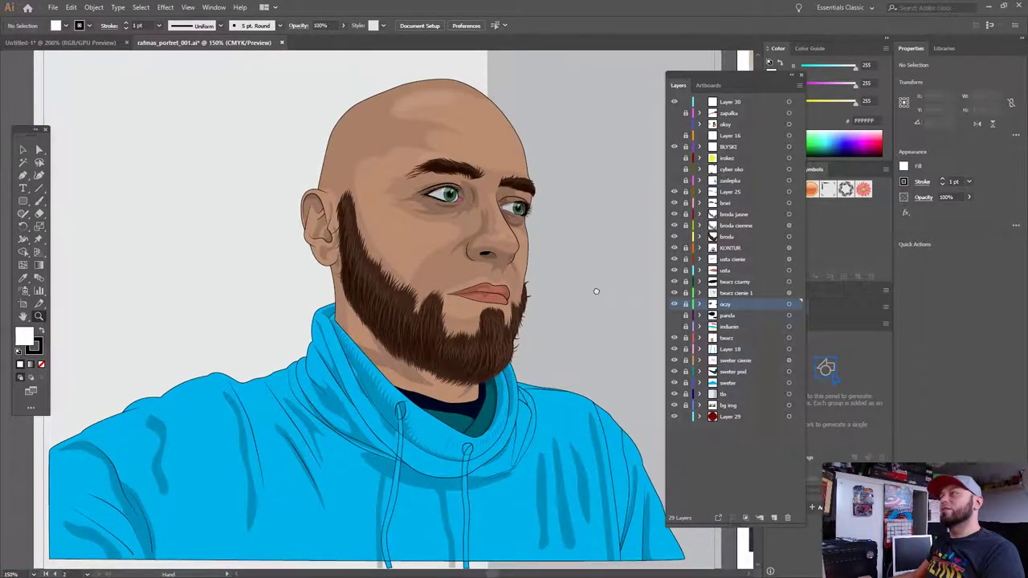
{"action": "left_click", "coordinate": [443, 192]}
{"action": "left_click", "coordinate": [385, 314]}
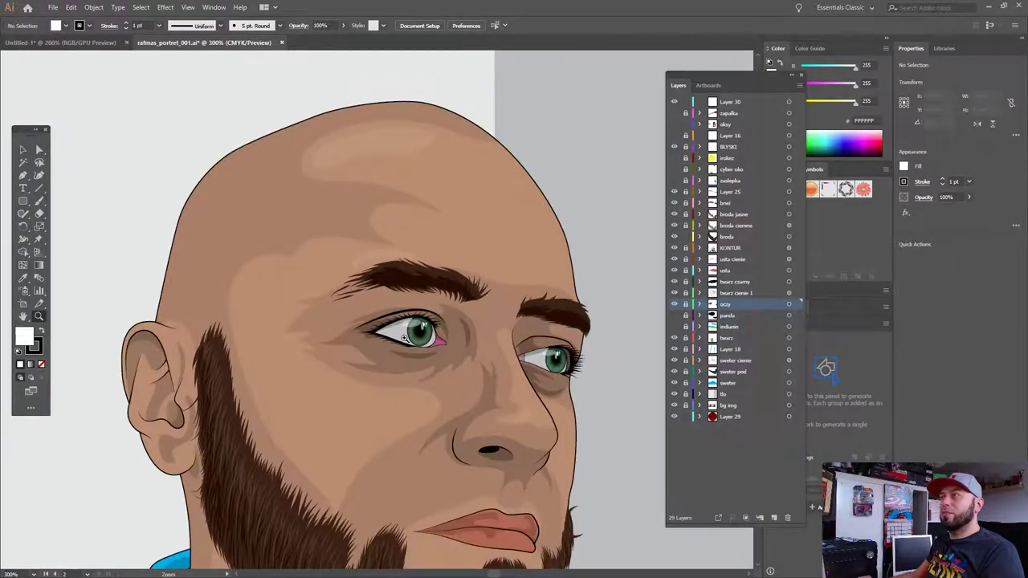
{"action": "left_click", "coordinate": [374, 289]}
{"action": "left_click", "coordinate": [355, 258]}
{"action": "left_click", "coordinate": [382, 302]}
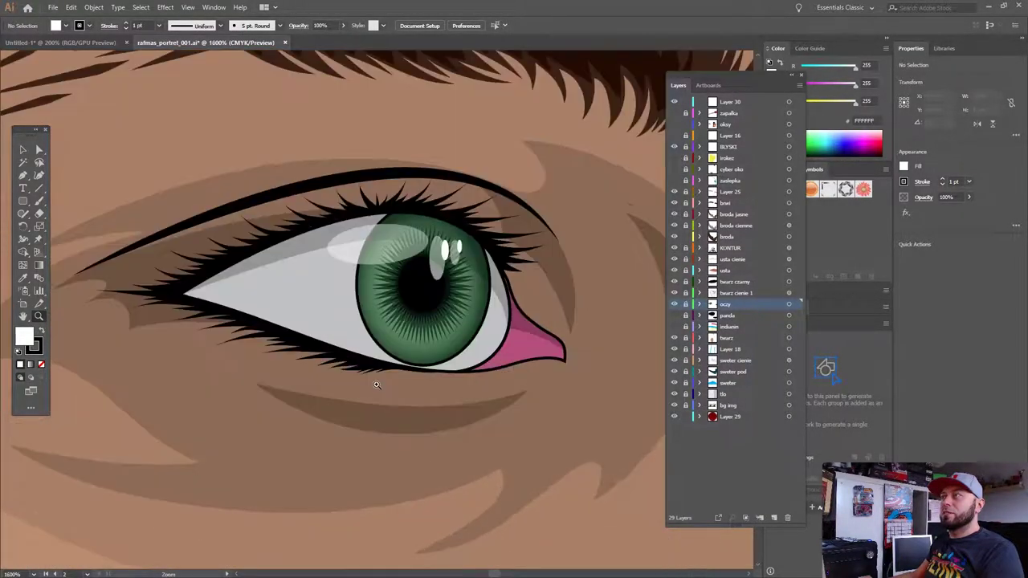
{"action": "left_click", "coordinate": [338, 292]}
{"action": "left_click", "coordinate": [443, 334]}
{"action": "left_click", "coordinate": [444, 295]}
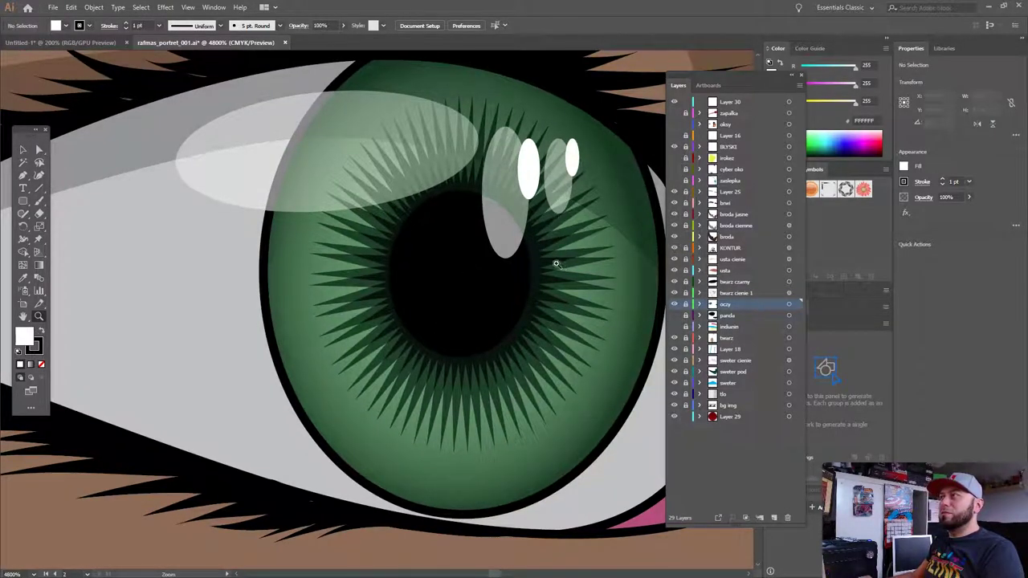
{"action": "scroll", "coordinate": [452, 344], "scroll_direction": "up", "scroll_amount": 1}
{"action": "scroll", "coordinate": [453, 345], "scroll_direction": "right", "scroll_amount": 1}
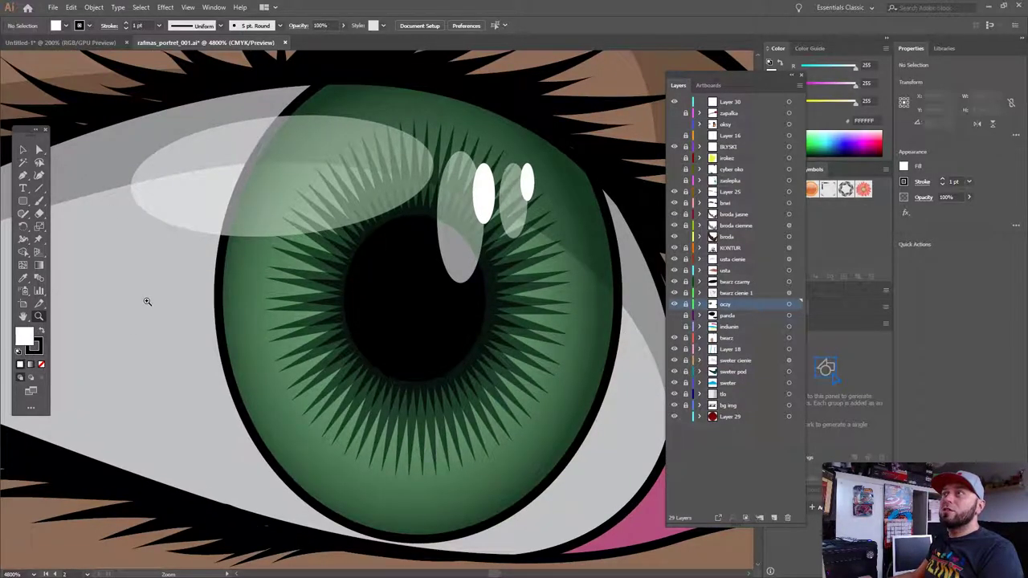
{"action": "scroll", "coordinate": [462, 321], "scroll_direction": "down", "scroll_amount": 1}
{"action": "scroll", "coordinate": [461, 321], "scroll_direction": "right", "scroll_amount": 1}
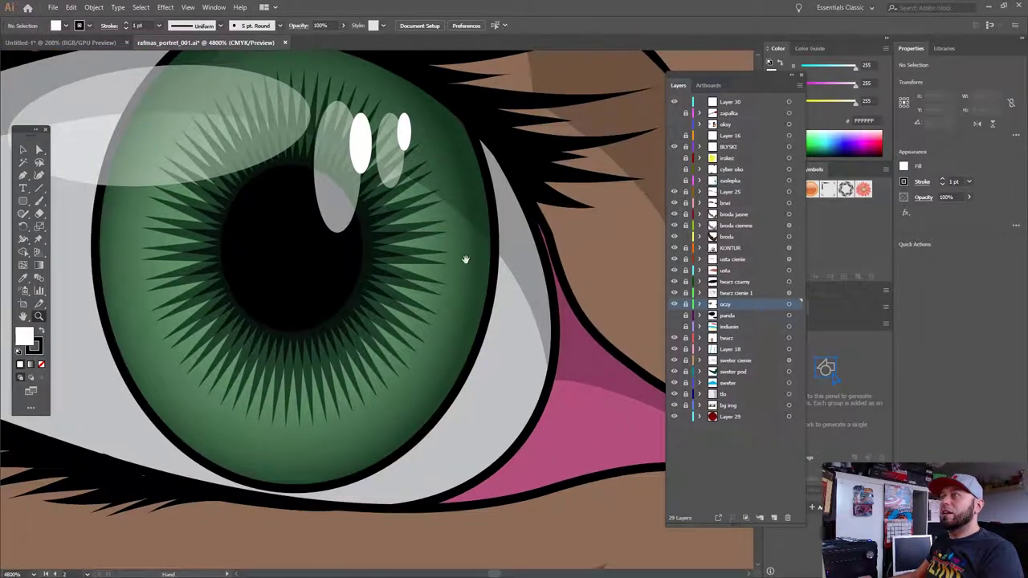
{"action": "scroll", "coordinate": [465, 260], "scroll_direction": "right", "scroll_amount": 2}
{"action": "scroll", "coordinate": [259, 230], "scroll_direction": "left", "scroll_amount": 2}
{"action": "scroll", "coordinate": [378, 195], "scroll_direction": "left", "scroll_amount": 2}
{"action": "scroll", "coordinate": [465, 234], "scroll_direction": "left", "scroll_amount": 3}
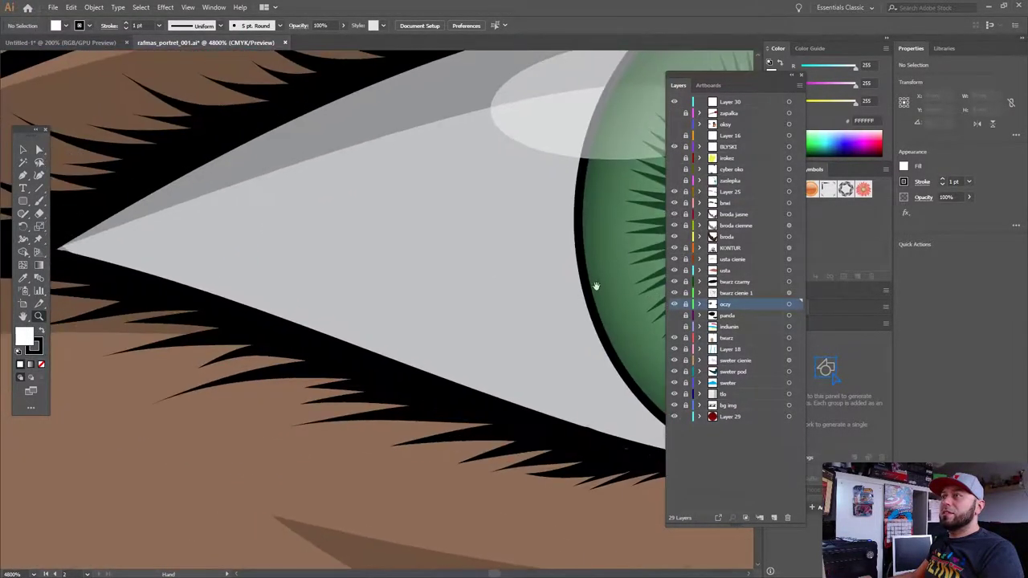
{"action": "scroll", "coordinate": [439, 319], "scroll_direction": "left", "scroll_amount": 2}
{"action": "scroll", "coordinate": [439, 319], "scroll_direction": "up", "scroll_amount": 1}
{"action": "scroll", "coordinate": [514, 362], "scroll_direction": "right", "scroll_amount": 2}
{"action": "scroll", "coordinate": [514, 361], "scroll_direction": "up", "scroll_amount": 1}
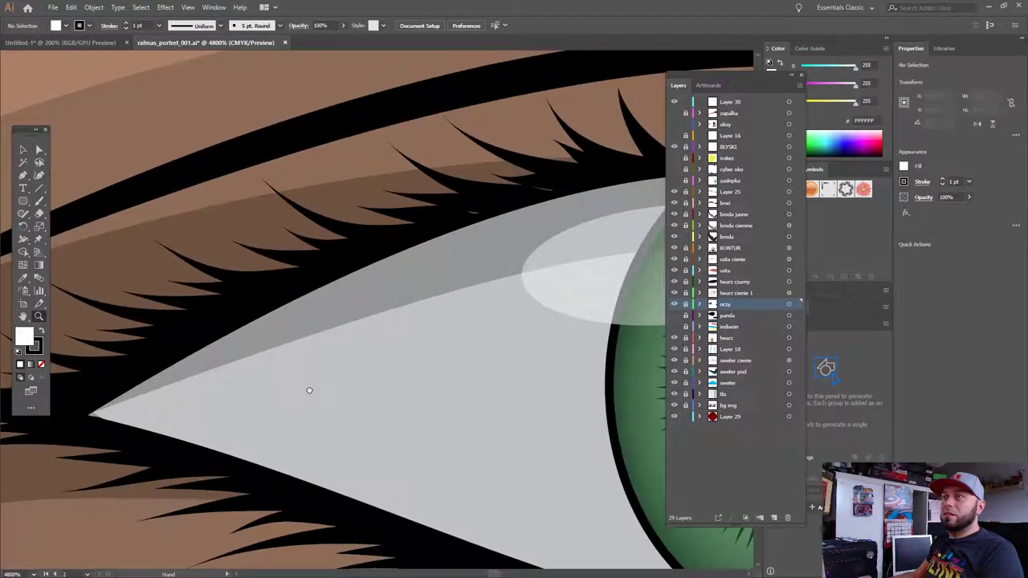
{"action": "scroll", "coordinate": [343, 412], "scroll_direction": "down", "scroll_amount": 1}
{"action": "scroll", "coordinate": [344, 412], "scroll_direction": "down", "scroll_amount": 1}
{"action": "scroll", "coordinate": [345, 413], "scroll_direction": "left", "scroll_amount": 1}
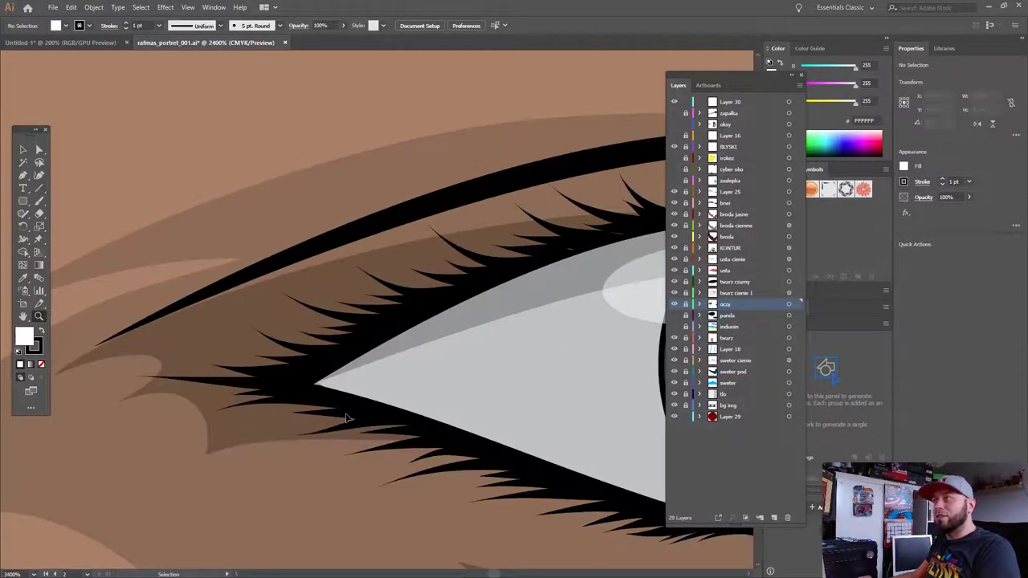
{"action": "scroll", "coordinate": [346, 416], "scroll_direction": "down", "scroll_amount": 1}
{"action": "scroll", "coordinate": [449, 369], "scroll_direction": "right", "scroll_amount": 1}
{"action": "scroll", "coordinate": [425, 418], "scroll_direction": "right", "scroll_amount": 1}
{"action": "scroll", "coordinate": [426, 418], "scroll_direction": "up", "scroll_amount": 1}
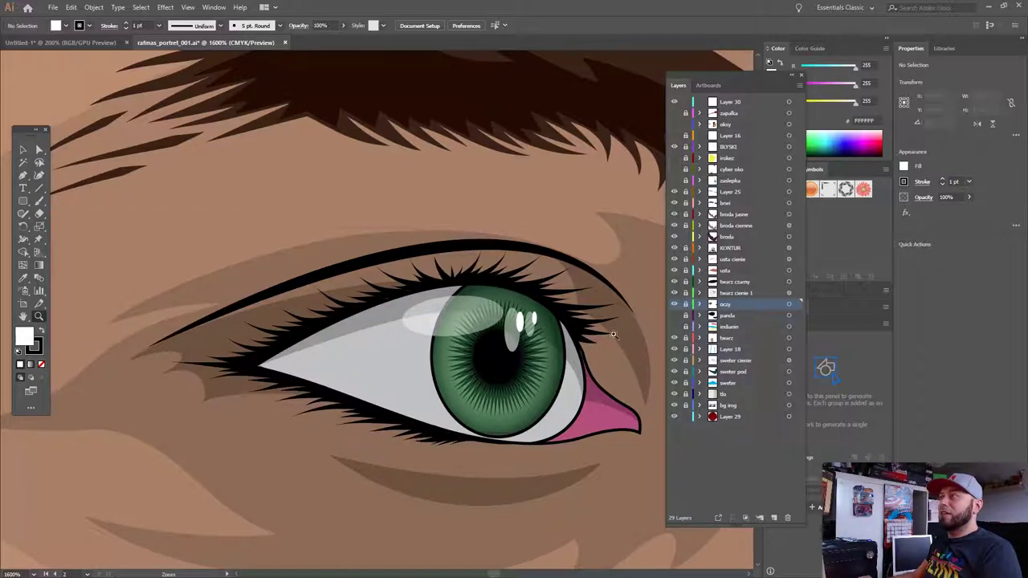
Pan across the eye and eyebrow, then zoom out to show both eyes.
{"action": "left_click_drag", "start_coordinate": [595, 339], "coordinate": [404, 314]}
{"action": "left_click_drag", "start_coordinate": [231, 276], "coordinate": [514, 277]}
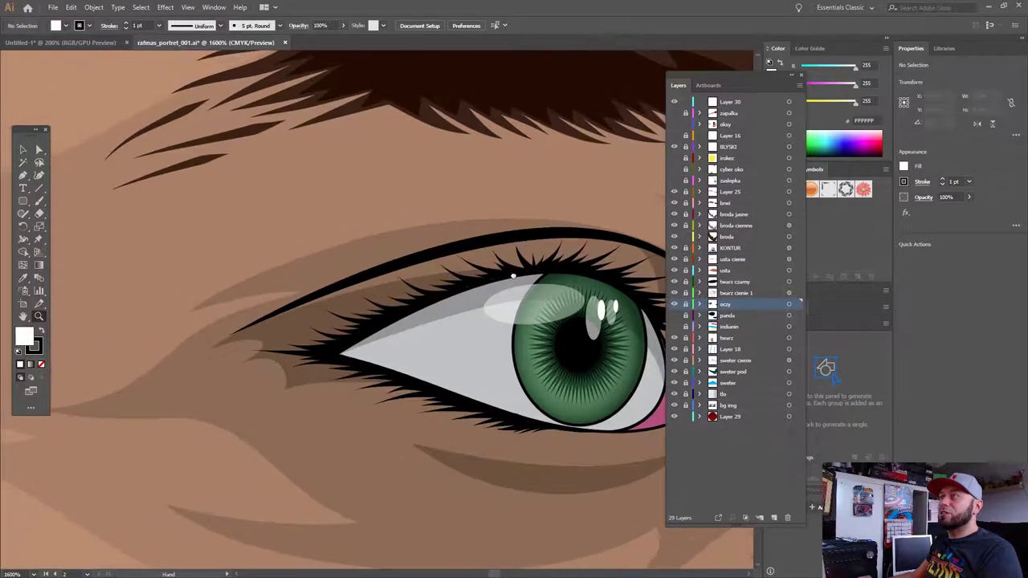
{"action": "left_click_drag", "start_coordinate": [445, 312], "coordinate": [132, 284]}
{"action": "left_click_drag", "start_coordinate": [321, 201], "coordinate": [466, 418]}
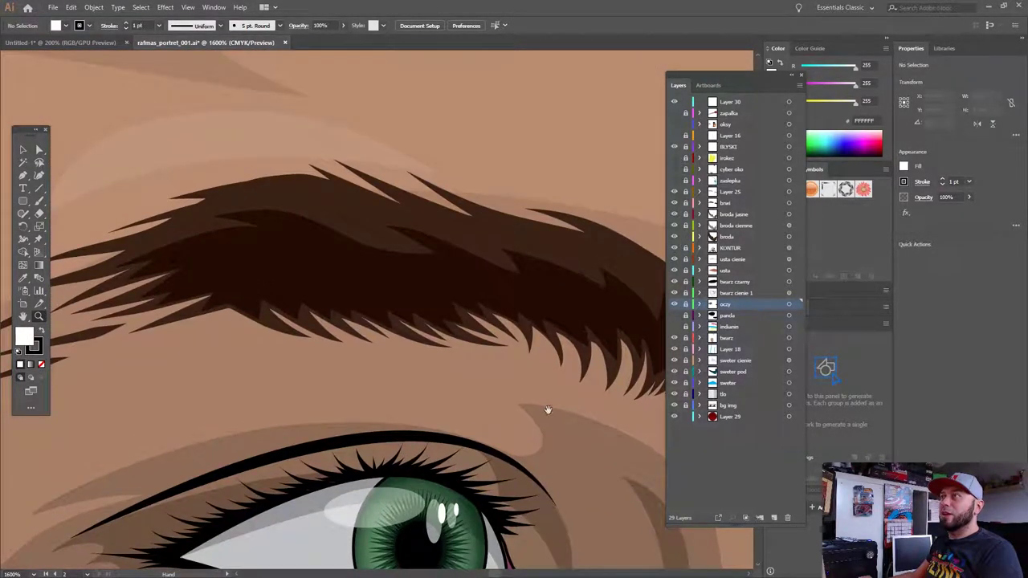
{"action": "mouse_move", "coordinate": [556, 411]}
{"action": "left_mouse_down"}
{"action": "mouse_move", "coordinate": [338, 402]}
{"action": "mouse_move", "coordinate": [355, 401]}
{"action": "left_mouse_up"}
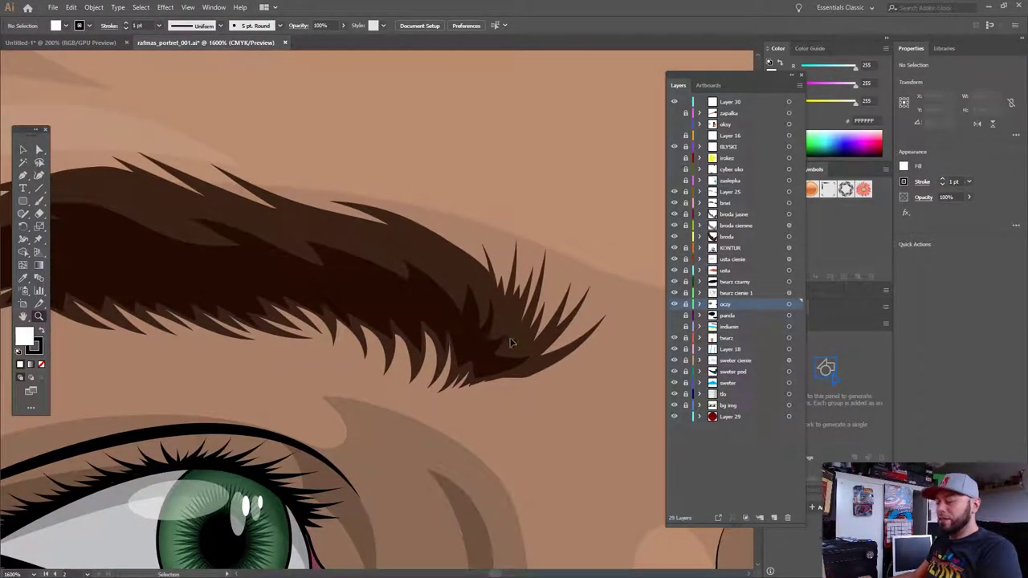
{"action": "key", "text": "ctrl+minus"}
{"action": "key", "text": "ctrl+minus"}
{"action": "key", "text": "ctrl+minus"}
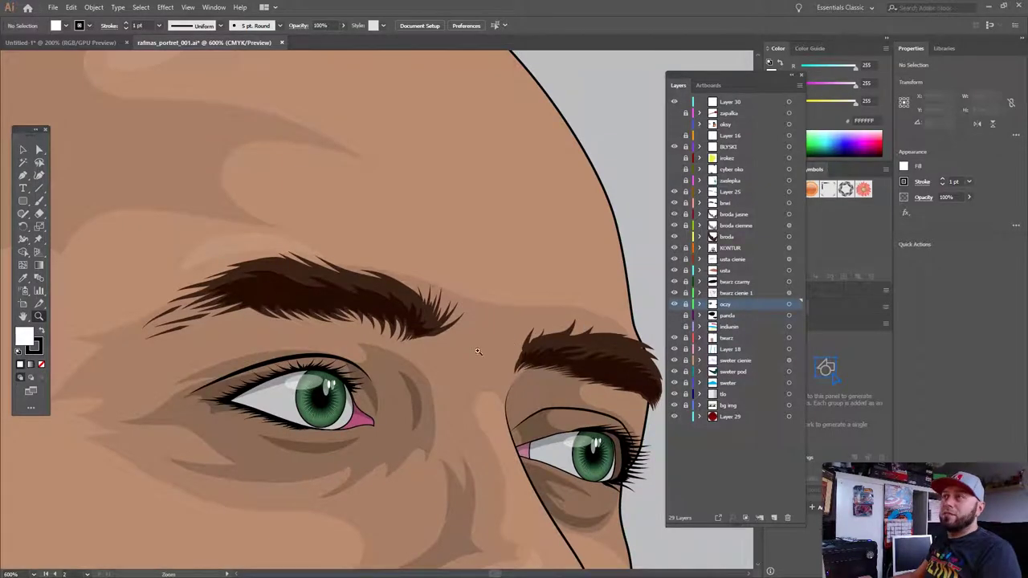
{"action": "mouse_move", "coordinate": [457, 379]}
{"action": "left_mouse_down"}
{"action": "mouse_move", "coordinate": [395, 378]}
{"action": "mouse_move", "coordinate": [314, 317]}
{"action": "left_mouse_up"}
Magnify the right eye, then pan down toward the lower face.
{"action": "left_click", "coordinate": [359, 320]}
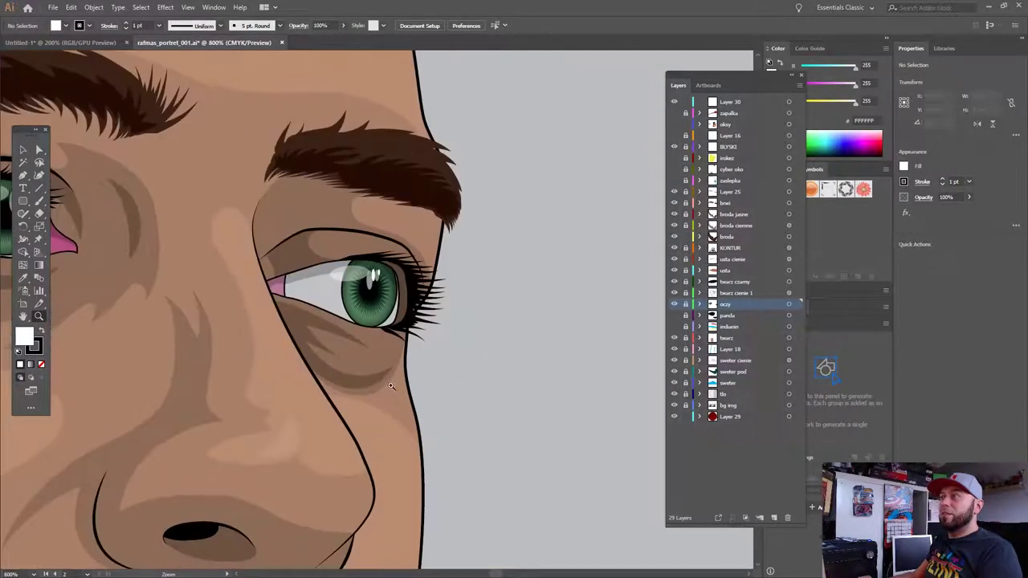
{"action": "left_click", "coordinate": [359, 320]}
{"action": "left_click", "coordinate": [359, 276]}
{"action": "left_click", "coordinate": [366, 259]}
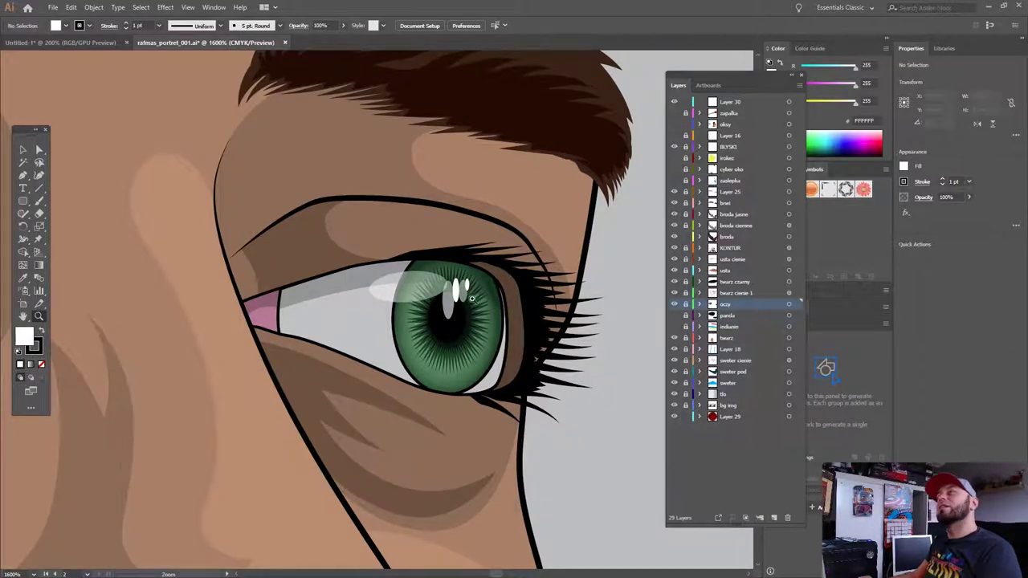
{"action": "left_click_drag", "start_coordinate": [467, 481], "coordinate": [440, 299]}
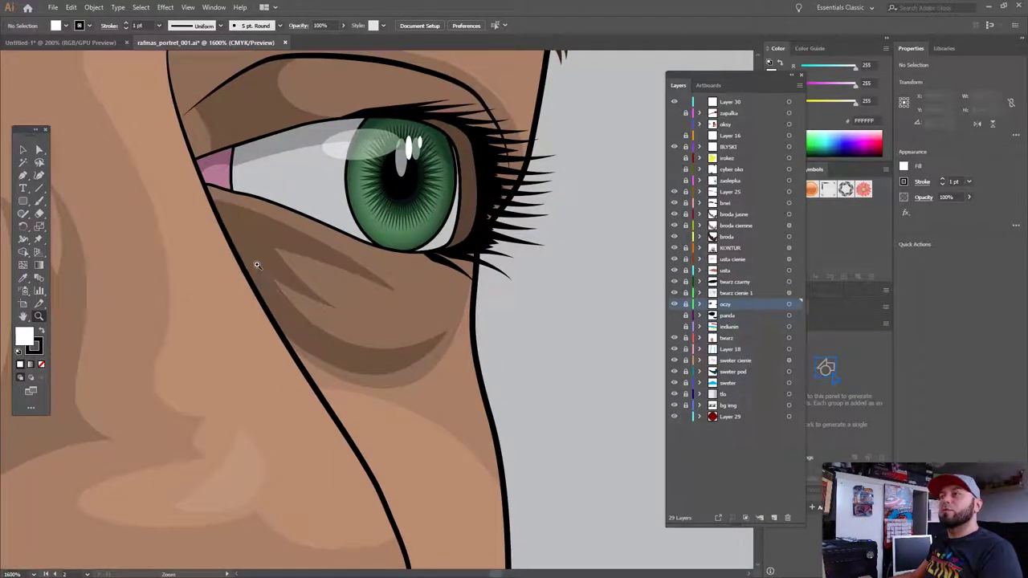
{"action": "left_click_drag", "start_coordinate": [514, 356], "coordinate": [441, 214]}
{"action": "left_click_drag", "start_coordinate": [390, 554], "coordinate": [390, 426]}
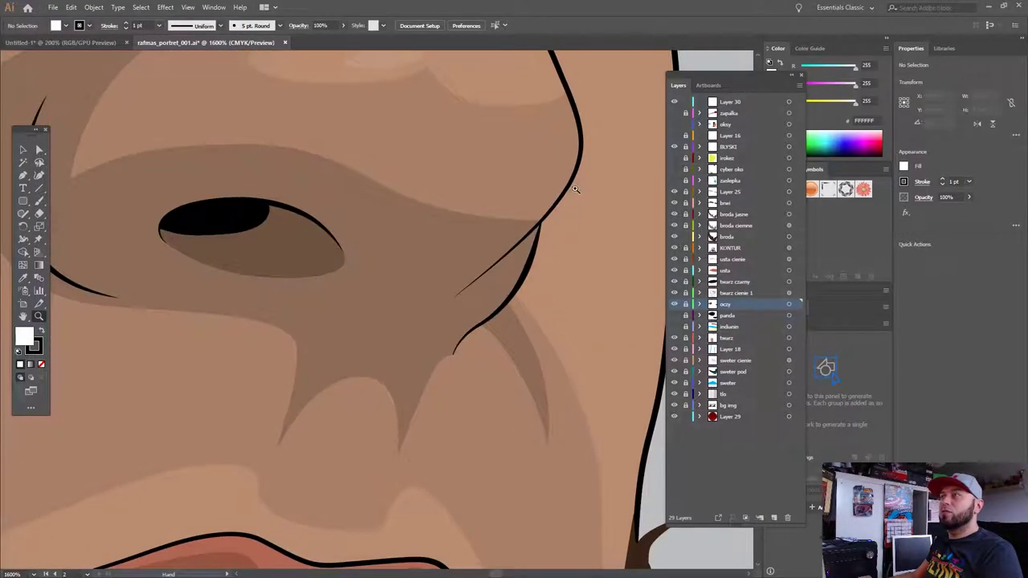
{"action": "left_click_drag", "start_coordinate": [423, 522], "coordinate": [423, 361]}
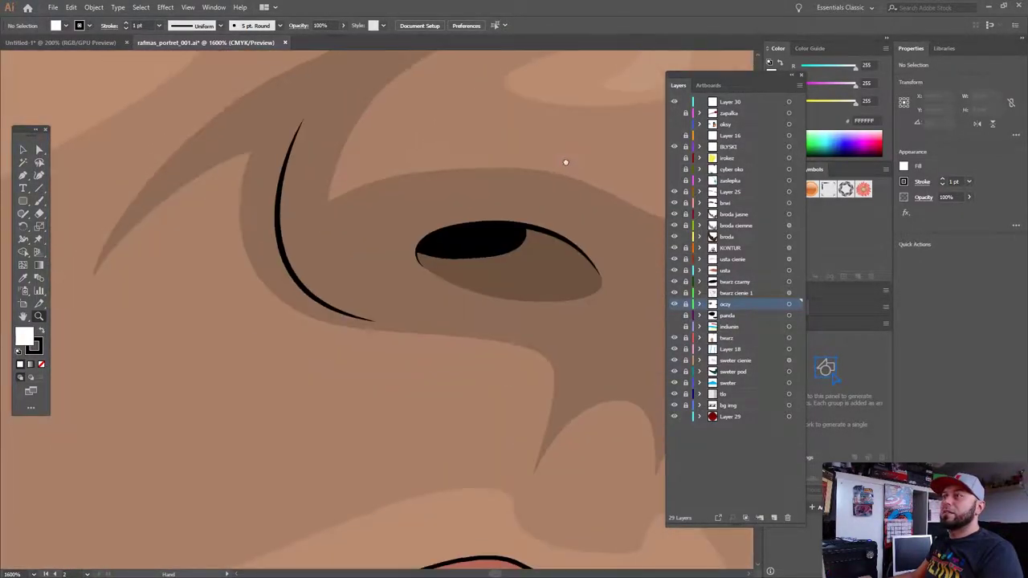
Pan to the lips and centre the view on the middle of the beard.
{"action": "left_click_drag", "start_coordinate": [508, 289], "coordinate": [381, 246]}
{"action": "left_click_drag", "start_coordinate": [401, 522], "coordinate": [321, 161]}
{"action": "mouse_move", "coordinate": [482, 441]}
{"action": "left_mouse_down"}
{"action": "mouse_move", "coordinate": [278, 394]}
{"action": "mouse_move", "coordinate": [442, 170]}
{"action": "left_mouse_up"}
{"action": "left_click_drag", "start_coordinate": [434, 386], "coordinate": [477, 303]}
{"action": "left_click_drag", "start_coordinate": [530, 450], "coordinate": [551, 333]}
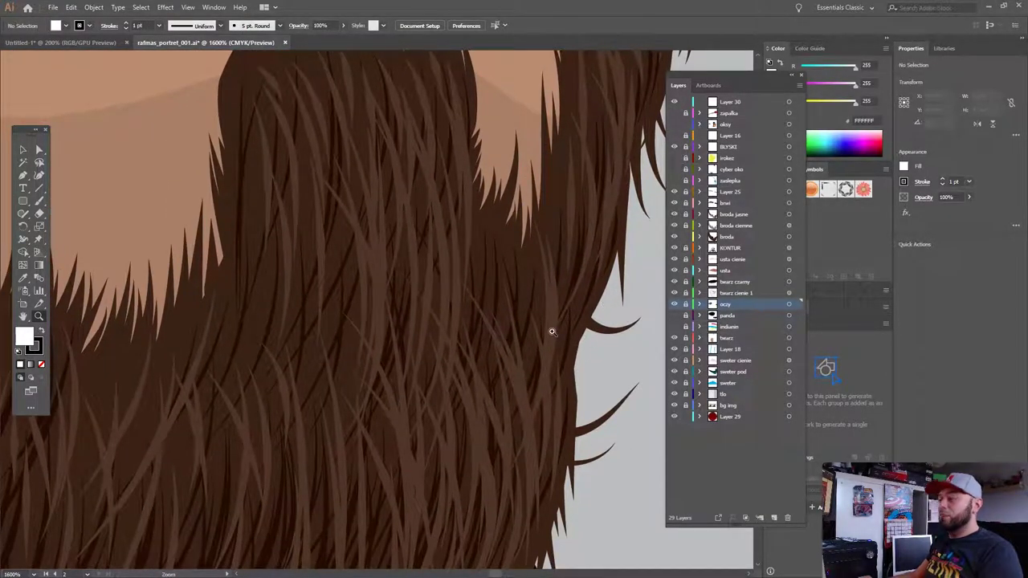
{"action": "scroll", "coordinate": [551, 333], "scroll_direction": "down", "scroll_amount": 1}
{"action": "scroll", "coordinate": [551, 332], "scroll_direction": "down", "scroll_amount": 2}
{"action": "scroll", "coordinate": [551, 333], "scroll_direction": "down", "scroll_amount": 1}
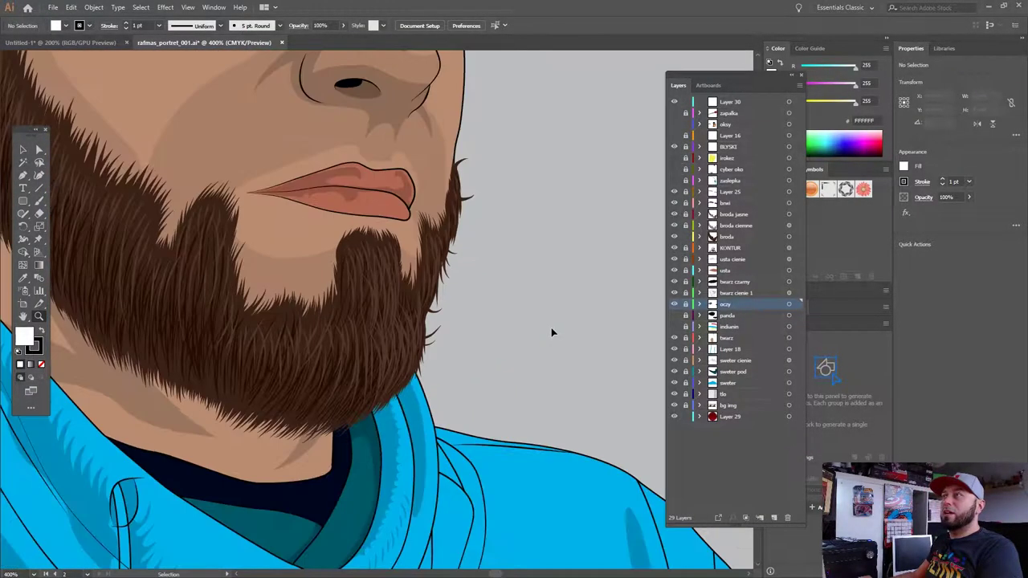
{"action": "scroll", "coordinate": [551, 333], "scroll_direction": "down", "scroll_amount": 1}
Bring the blue hoodie into view, then switch to the Untitled-1 reference photo document.
{"action": "key", "text": "ctrl+space"}
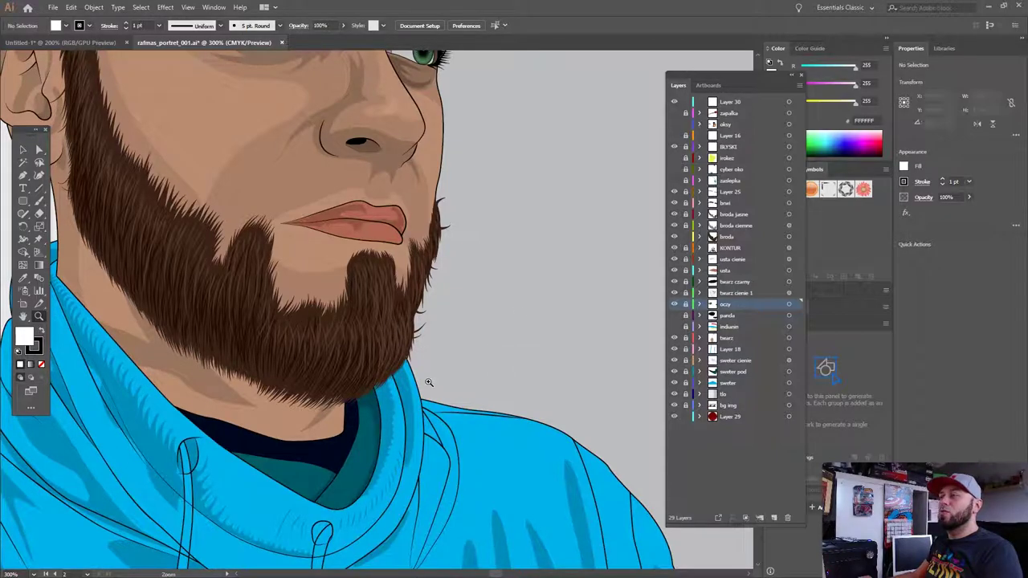
{"action": "left_click_drag", "start_coordinate": [394, 430], "coordinate": [410, 362]}
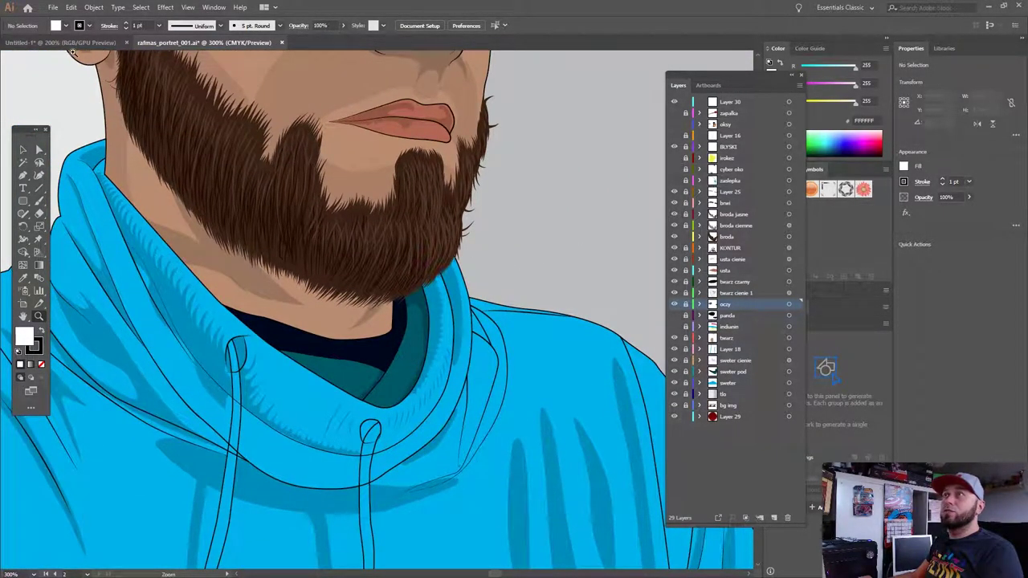
{"action": "left_click", "coordinate": [69, 42]}
{"action": "left_click", "coordinate": [514, 534]}
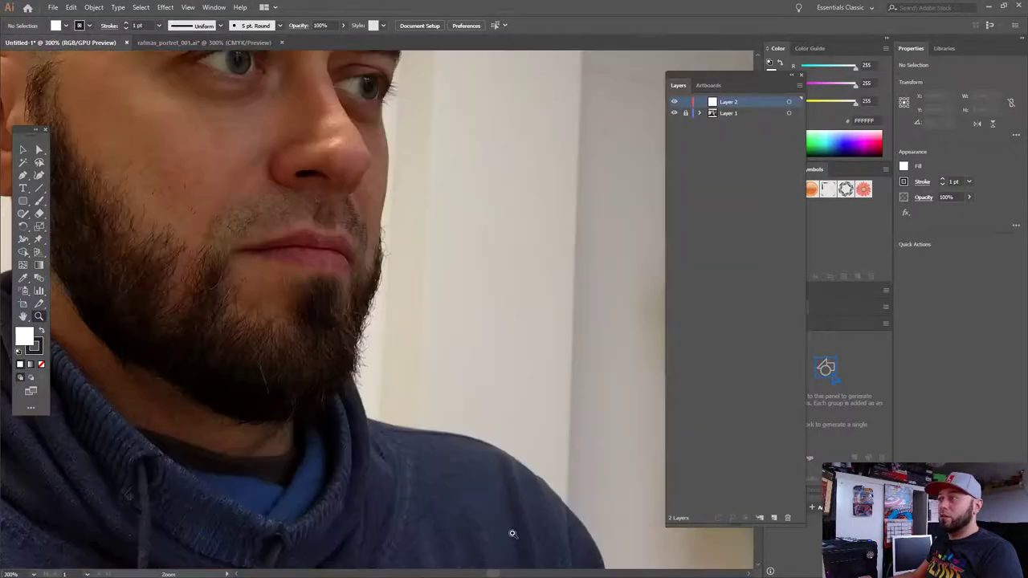
Zoom in on the lips and beard in the reference photo.
{"action": "left_click", "coordinate": [358, 379]}
{"action": "left_click", "coordinate": [337, 273]}
{"action": "left_click", "coordinate": [453, 233]}
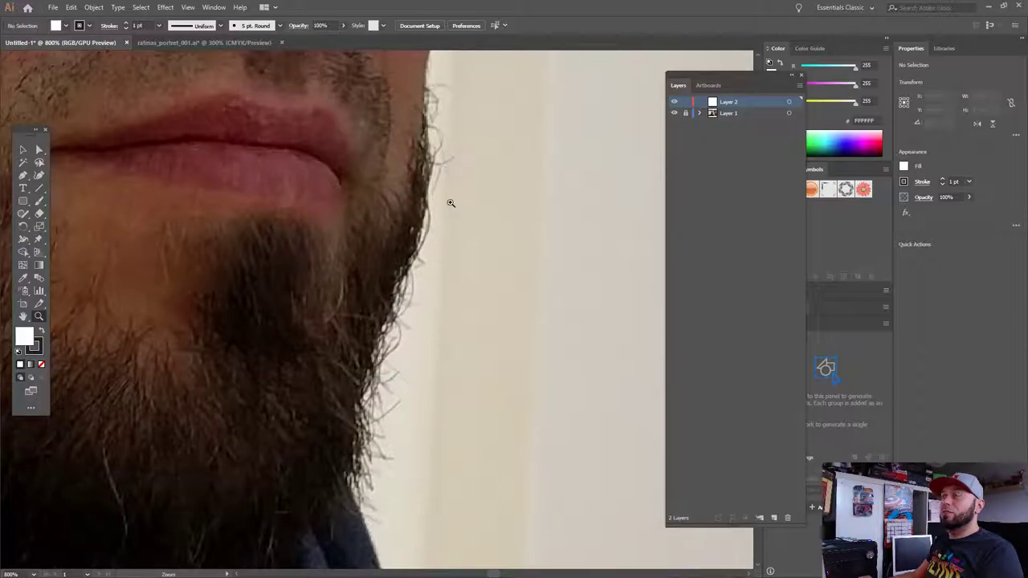
Switch back to rafmas_portret_001.ai and zoom in on the portrait's lips and chin.
{"action": "left_click", "coordinate": [294, 284], "text": "alt"}
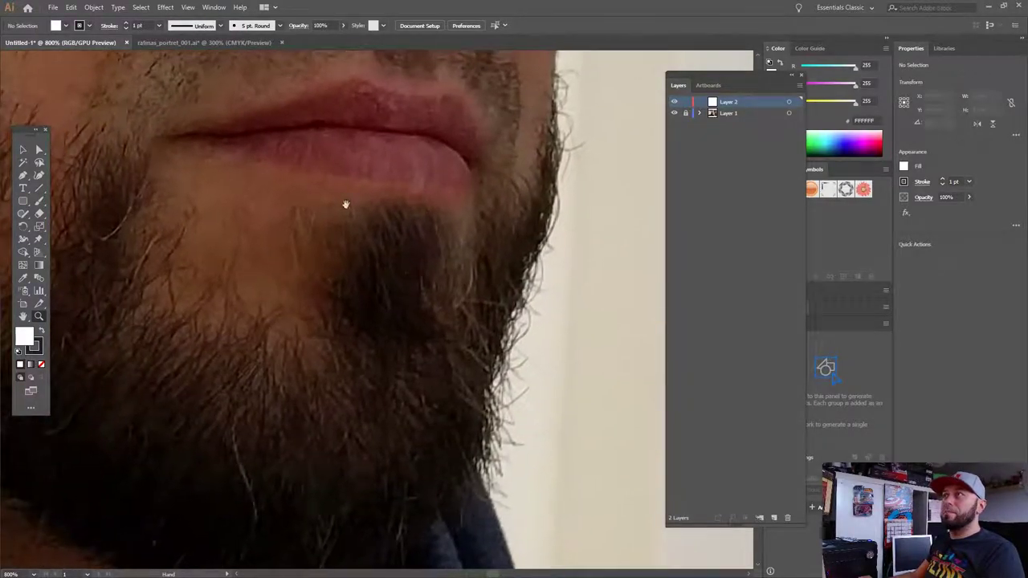
{"action": "left_click", "coordinate": [213, 44]}
{"action": "left_click", "coordinate": [337, 321], "text": "alt"}
{"action": "left_click", "coordinate": [350, 337]}
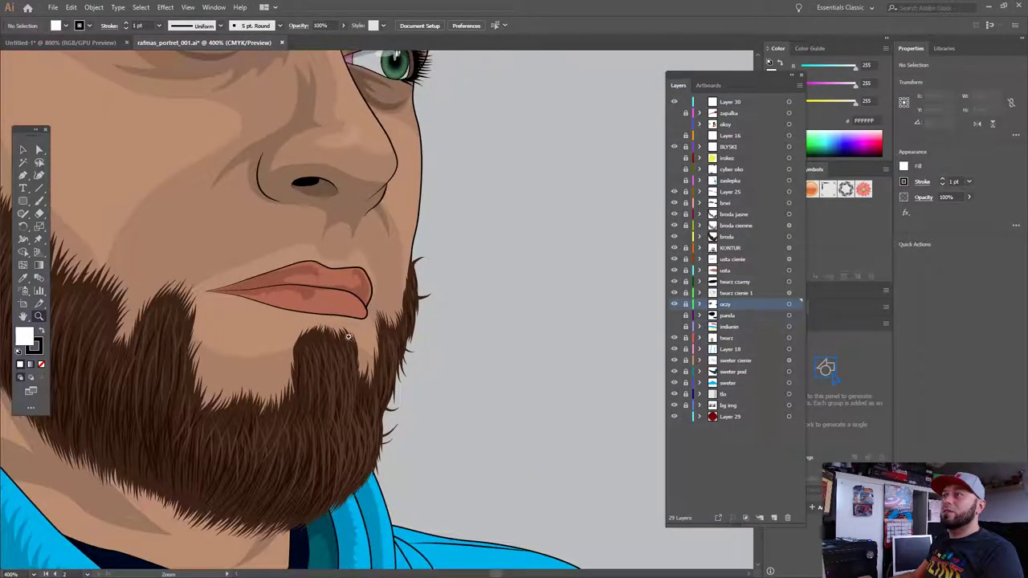
{"action": "left_click", "coordinate": [348, 316]}
{"action": "scroll", "coordinate": [530, 321], "scroll_direction": "right", "scroll_amount": 1}
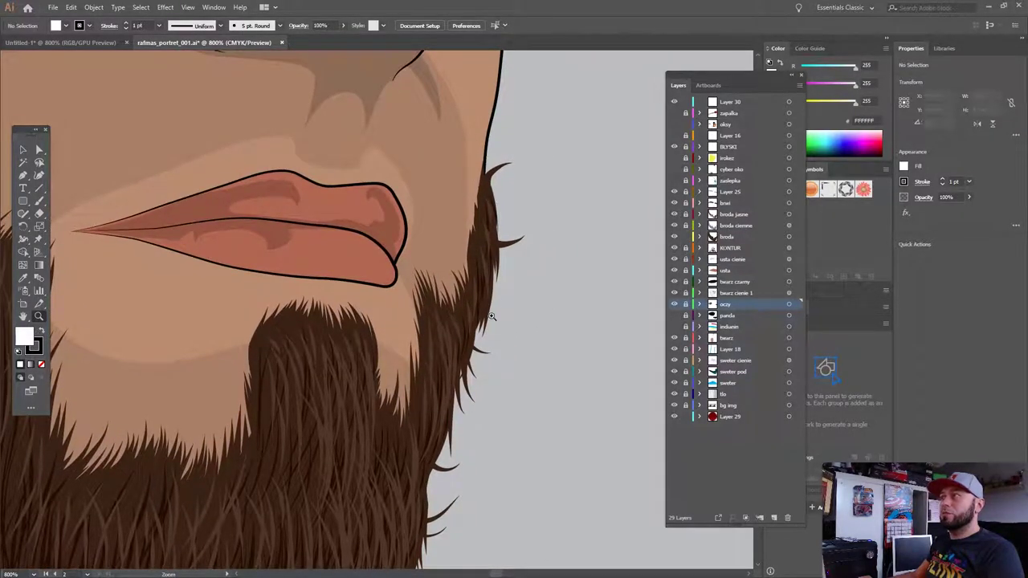
{"action": "scroll", "coordinate": [498, 298], "scroll_direction": "left", "scroll_amount": 2}
{"action": "scroll", "coordinate": [514, 305], "scroll_direction": "down", "scroll_amount": 2}
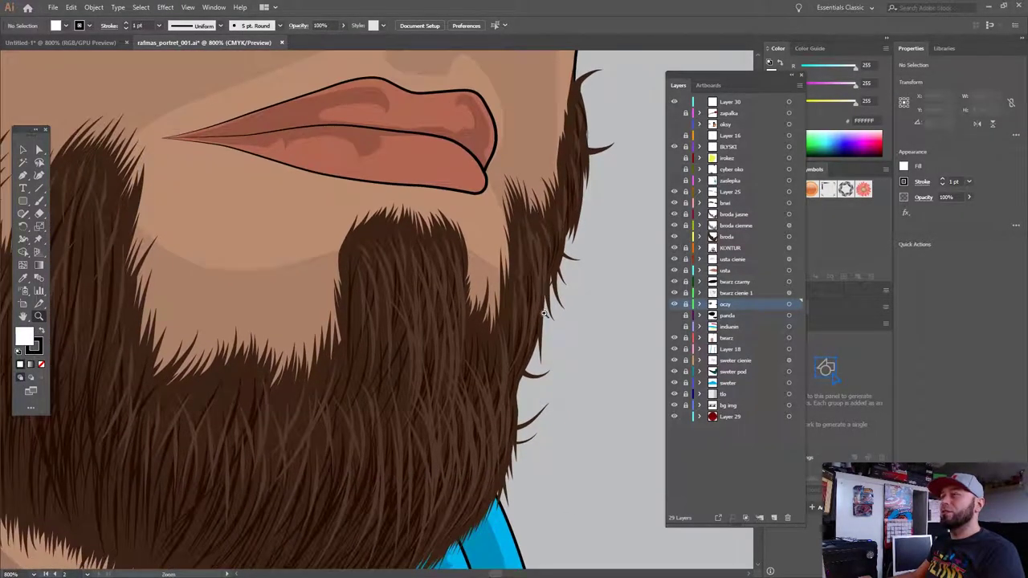
{"action": "left_click_drag", "start_coordinate": [481, 466], "coordinate": [482, 371]}
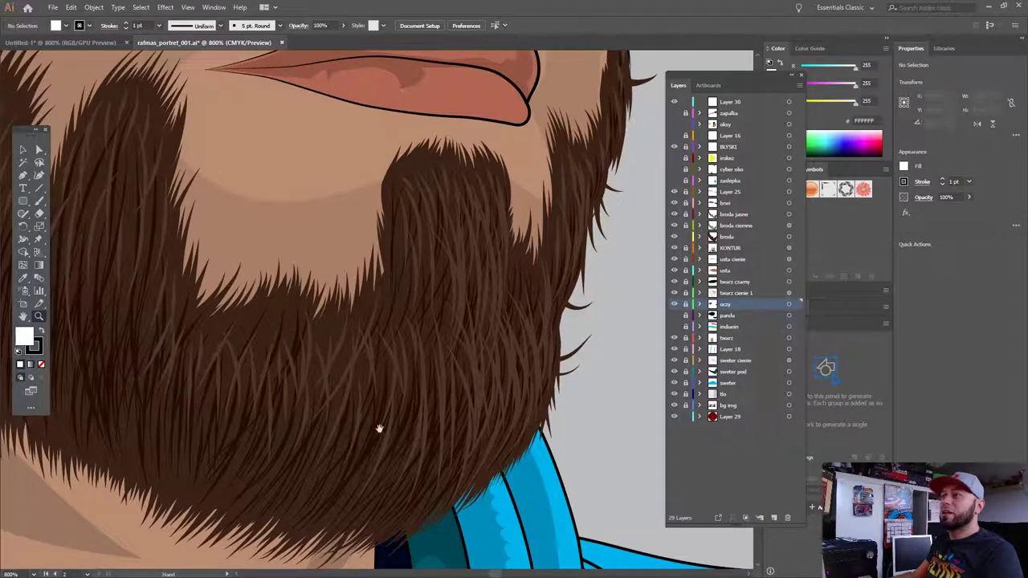
{"action": "left_click_drag", "start_coordinate": [378, 426], "coordinate": [489, 385]}
{"action": "scroll", "coordinate": [459, 321], "scroll_direction": "down", "scroll_amount": 2}
{"action": "scroll", "coordinate": [270, 249], "scroll_direction": "up", "scroll_amount": 2}
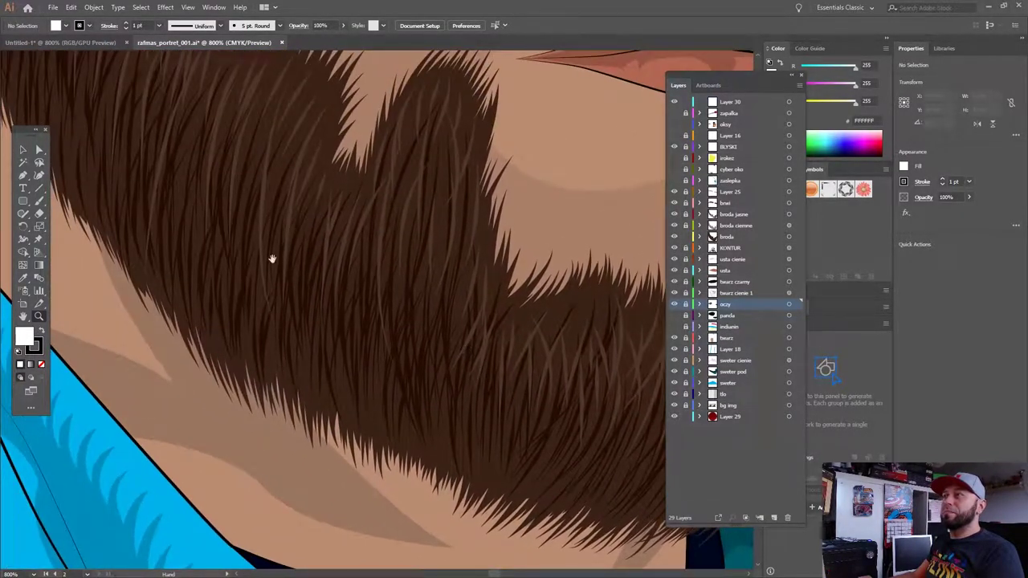
{"action": "left_click_drag", "start_coordinate": [271, 259], "coordinate": [474, 410]}
{"action": "left_click_drag", "start_coordinate": [264, 222], "coordinate": [367, 431]}
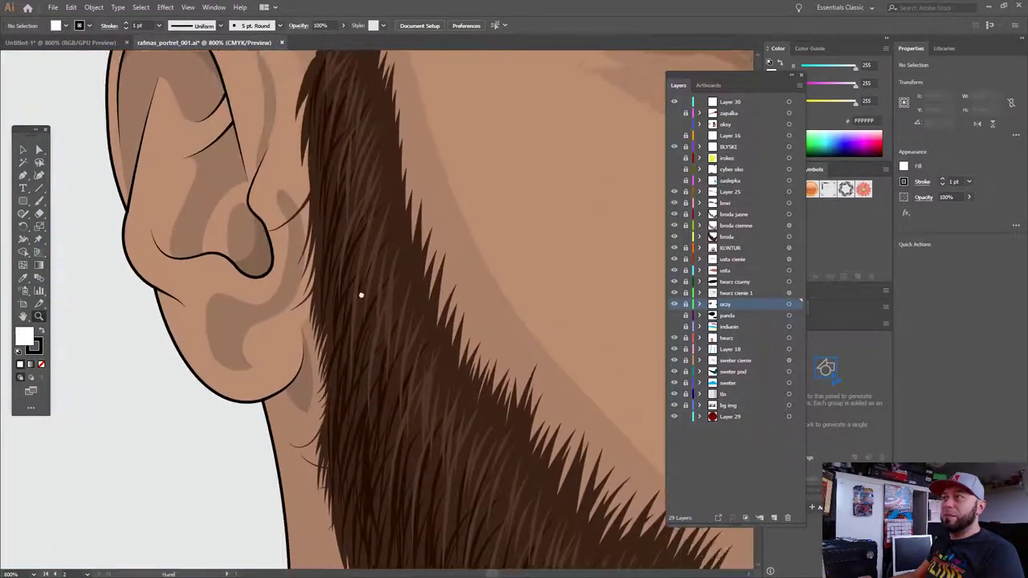
{"action": "left_click_drag", "start_coordinate": [361, 294], "coordinate": [411, 358]}
{"action": "scroll", "coordinate": [463, 390], "scroll_direction": "down", "scroll_amount": 2}
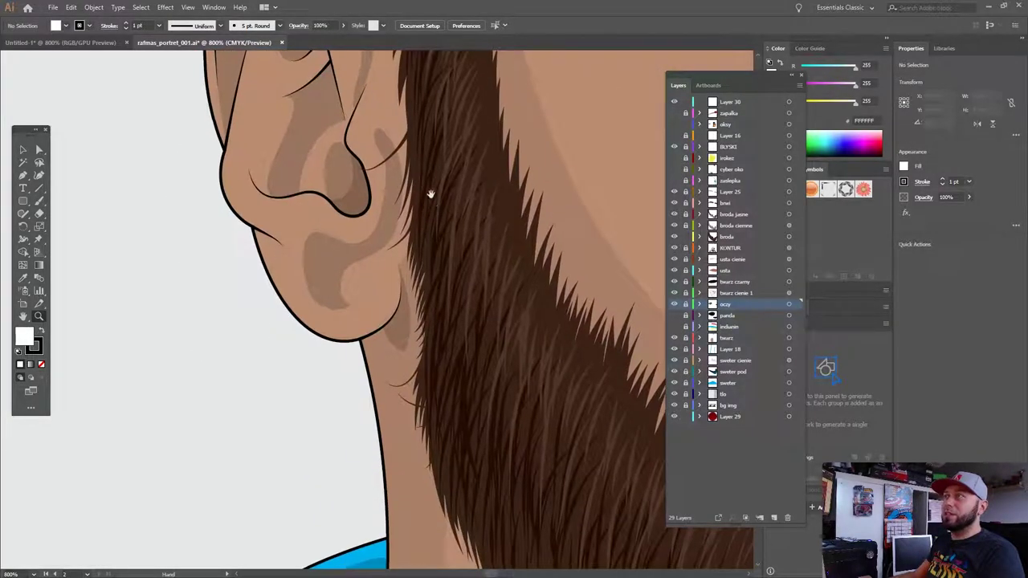
{"action": "scroll", "coordinate": [403, 255], "scroll_direction": "up", "scroll_amount": 2}
{"action": "scroll", "coordinate": [428, 316], "scroll_direction": "up", "scroll_amount": 3}
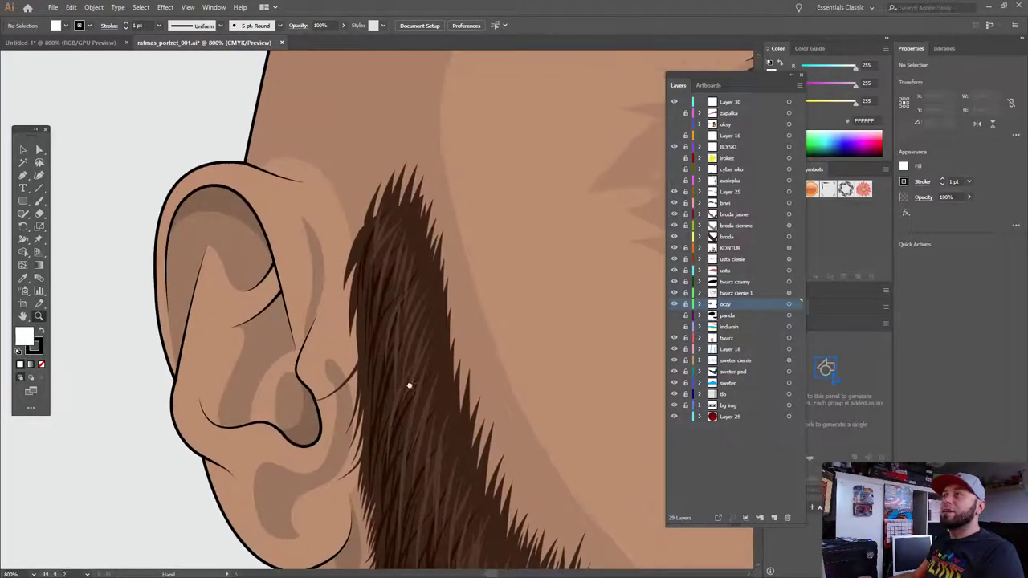
{"action": "left_click_drag", "start_coordinate": [418, 382], "coordinate": [291, 216]}
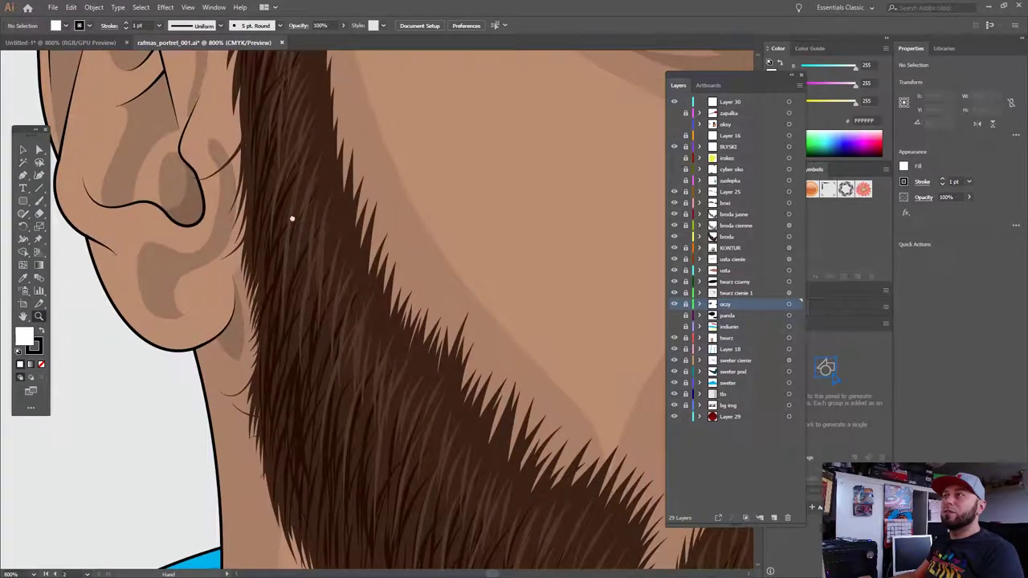
{"action": "mouse_move", "coordinate": [380, 402]}
{"action": "left_mouse_down"}
{"action": "mouse_move", "coordinate": [340, 308]}
{"action": "mouse_move", "coordinate": [221, 182]}
{"action": "left_mouse_up"}
{"action": "left_click_drag", "start_coordinate": [406, 287], "coordinate": [292, 229]}
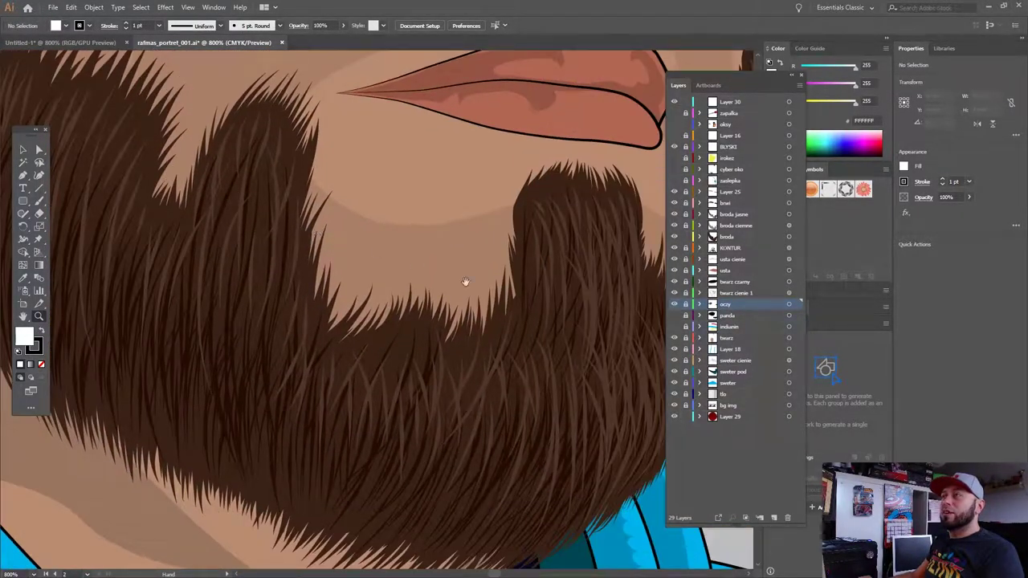
{"action": "left_click_drag", "start_coordinate": [465, 282], "coordinate": [294, 270]}
{"action": "left_click_drag", "start_coordinate": [385, 301], "coordinate": [517, 386]}
{"action": "scroll", "coordinate": [517, 386], "scroll_direction": "up", "scroll_amount": 3}
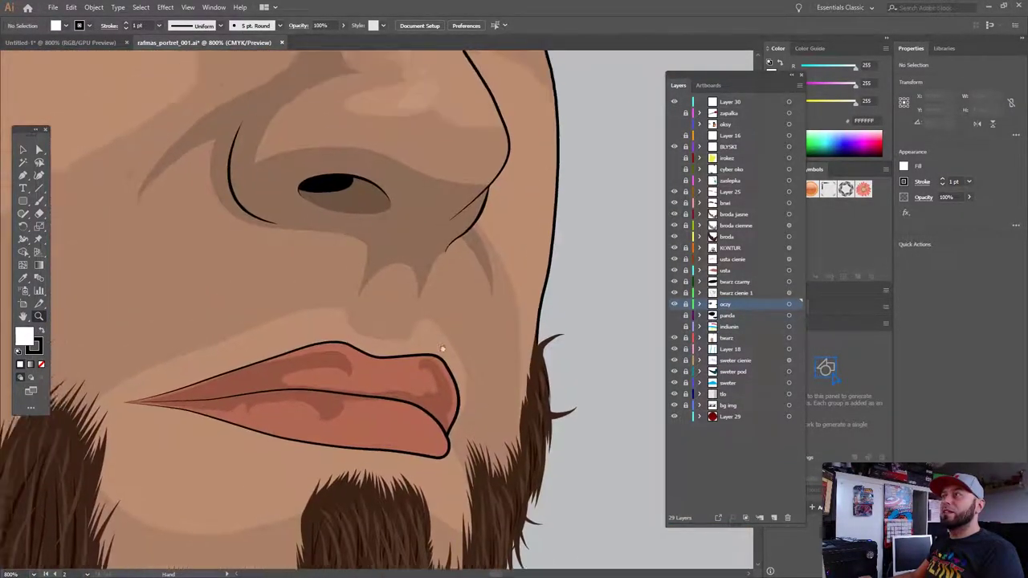
{"action": "scroll", "coordinate": [443, 351], "scroll_direction": "up", "scroll_amount": 3}
{"action": "scroll", "coordinate": [450, 314], "scroll_direction": "up", "scroll_amount": 2}
{"action": "mouse_move", "coordinate": [399, 259]}
{"action": "left_mouse_down"}
{"action": "mouse_move", "coordinate": [413, 339]}
{"action": "mouse_move", "coordinate": [365, 349]}
{"action": "mouse_move", "coordinate": [409, 418]}
{"action": "left_mouse_up"}
{"action": "mouse_move", "coordinate": [348, 378]}
{"action": "left_mouse_down"}
{"action": "mouse_move", "coordinate": [434, 278]}
{"action": "mouse_move", "coordinate": [420, 270]}
{"action": "left_mouse_up"}
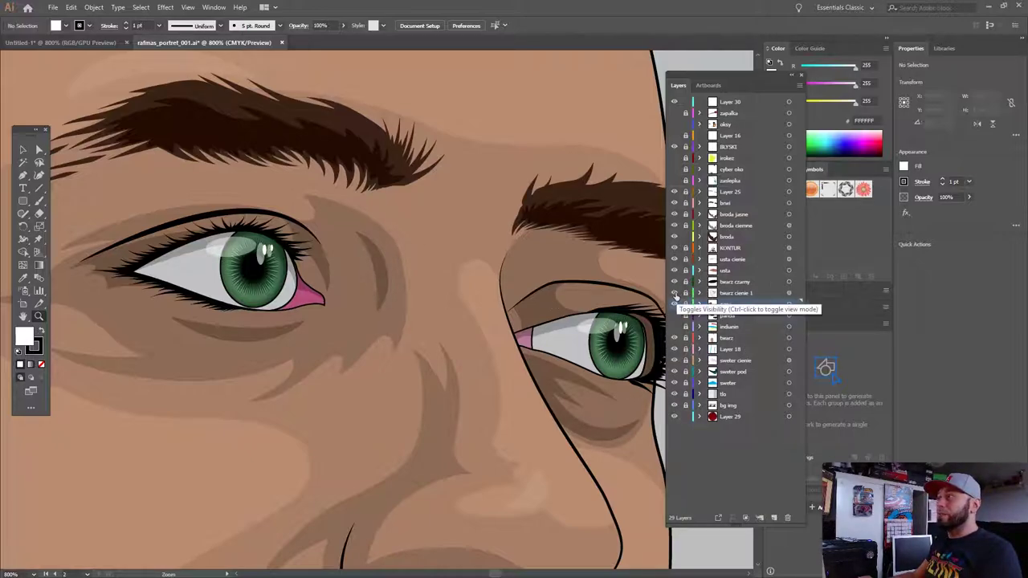
Hide and re-show the twarz cienie 1 layer to compare the face with and without shadows.
{"action": "left_click", "coordinate": [675, 294]}
{"action": "scroll", "coordinate": [475, 327], "scroll_direction": "down", "scroll_amount": 2}
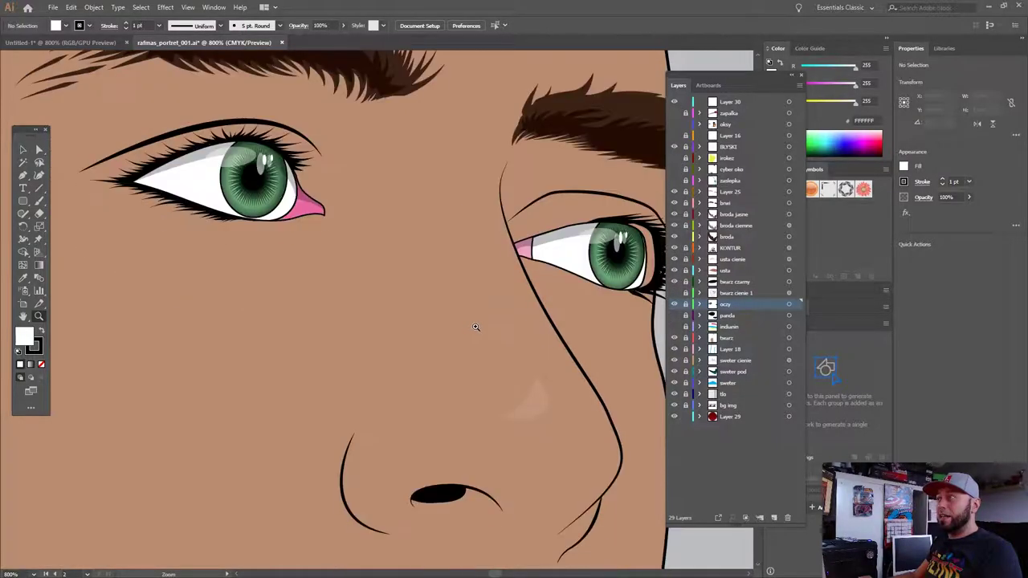
{"action": "scroll", "coordinate": [475, 327], "scroll_direction": "down", "scroll_amount": 2}
{"action": "scroll", "coordinate": [475, 327], "scroll_direction": "down", "scroll_amount": 3}
{"action": "scroll", "coordinate": [474, 327], "scroll_direction": "up", "scroll_amount": 2}
{"action": "scroll", "coordinate": [475, 327], "scroll_direction": "up", "scroll_amount": 2}
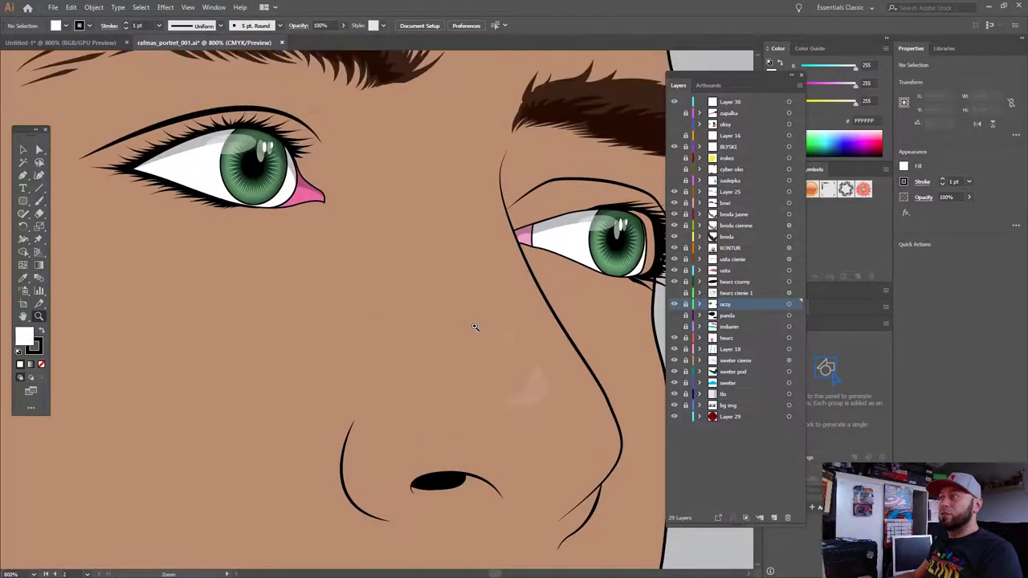
{"action": "scroll", "coordinate": [475, 326], "scroll_direction": "up", "scroll_amount": 2}
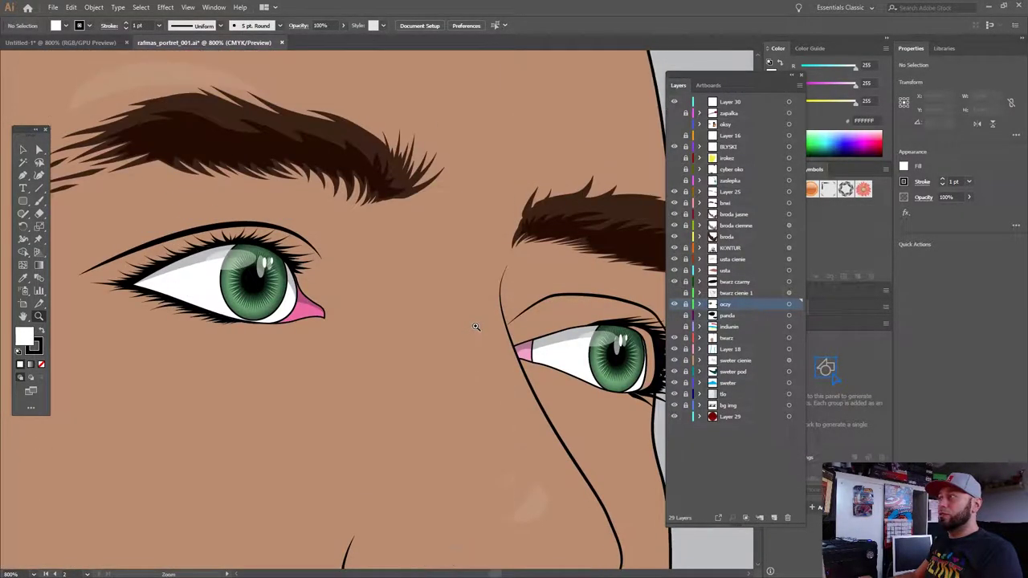
{"action": "left_click", "coordinate": [675, 294]}
{"action": "left_click", "coordinate": [674, 294]}
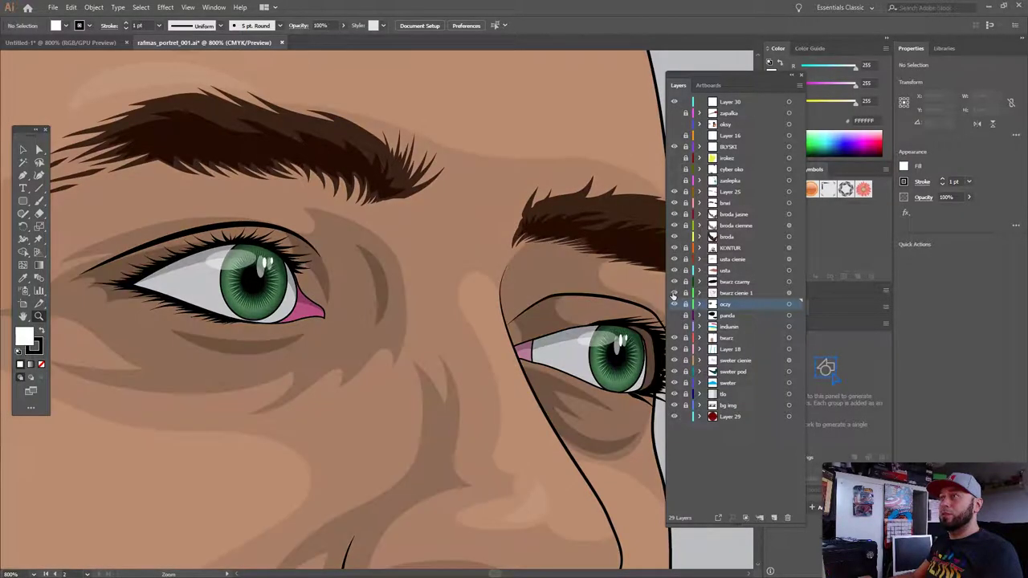
With Direct Selection, open the Transparency panel and select the curved shadow beside the eye.
{"action": "left_click", "coordinate": [39, 150]}
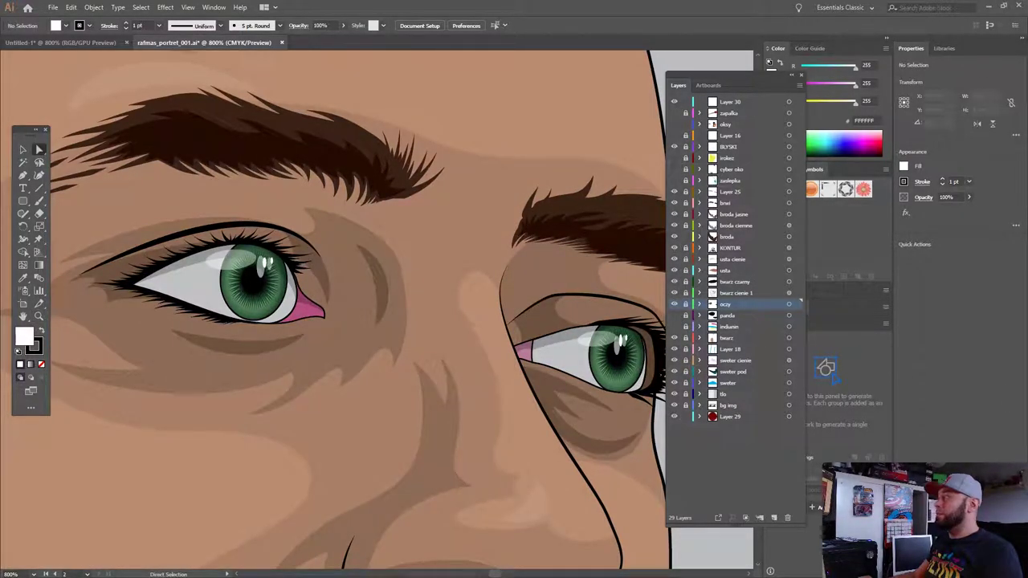
{"action": "key", "text": "ctrl+shift+F10"}
{"action": "left_click_drag", "start_coordinate": [670, 297], "coordinate": [416, 311]}
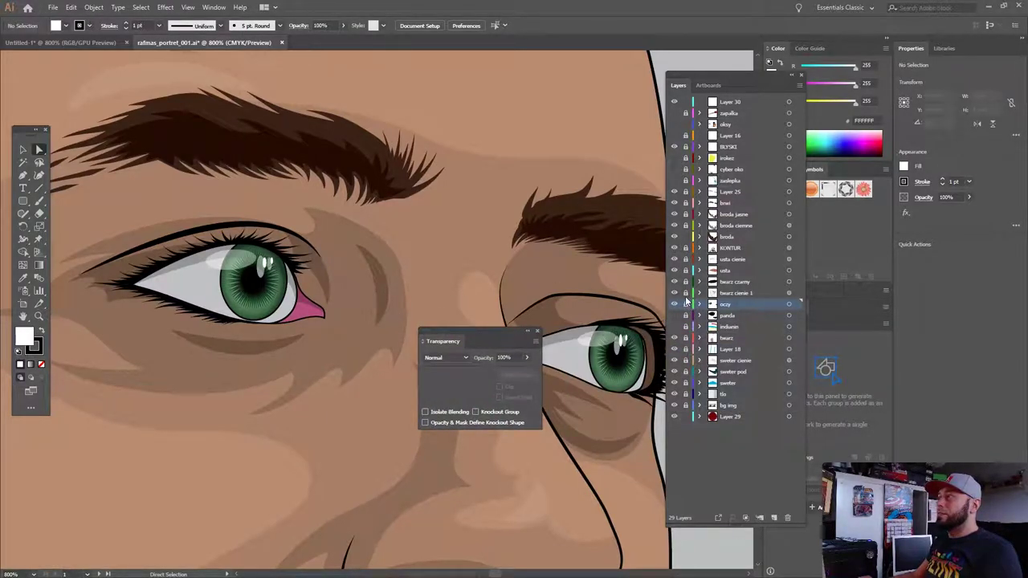
{"action": "left_click", "coordinate": [383, 285]}
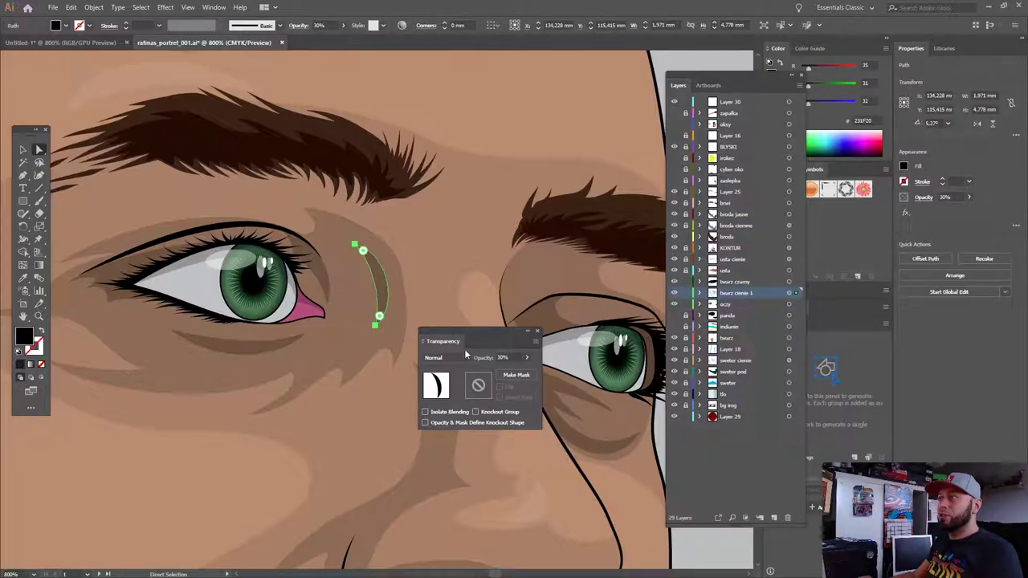
{"action": "left_click", "coordinate": [331, 271]}
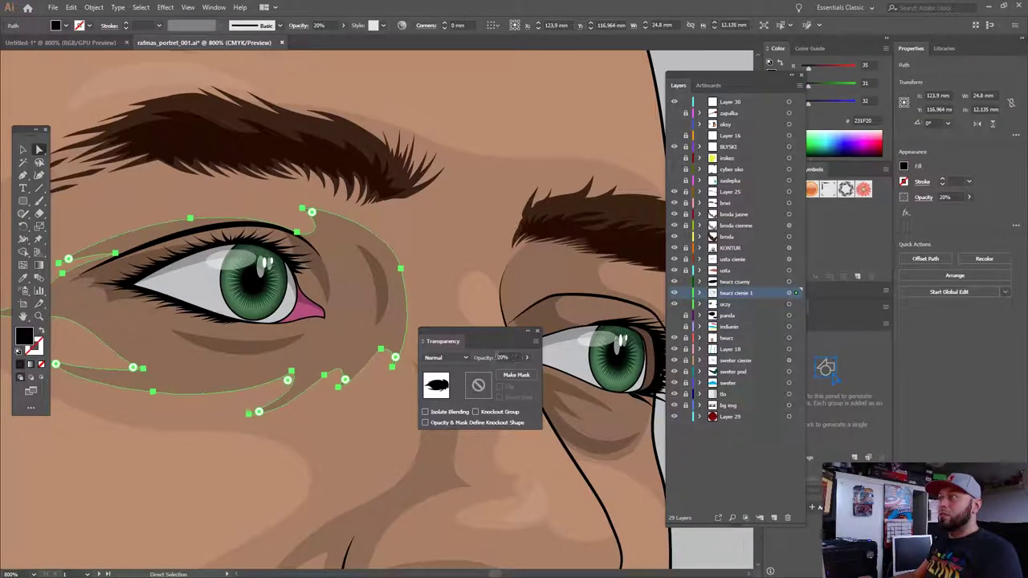
{"action": "left_click", "coordinate": [238, 344]}
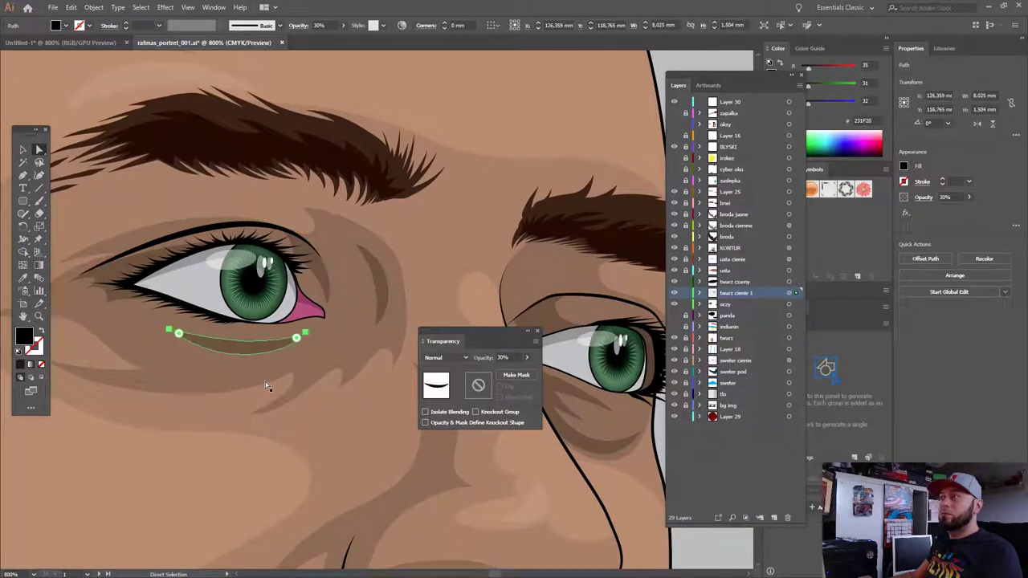
{"action": "mouse_move", "coordinate": [212, 321]}
{"action": "left_mouse_down"}
{"action": "mouse_move", "coordinate": [323, 302]}
{"action": "mouse_move", "coordinate": [502, 236]}
{"action": "mouse_move", "coordinate": [229, 143]}
{"action": "left_mouse_up"}
{"action": "left_click_drag", "start_coordinate": [268, 324], "coordinate": [156, 218]}
{"action": "left_click", "coordinate": [231, 310]}
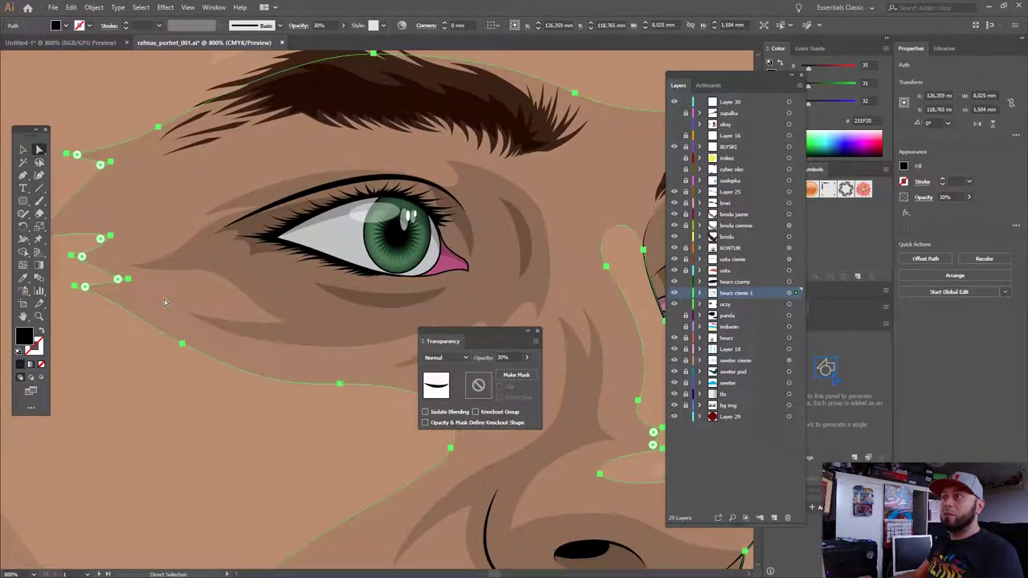
{"action": "left_click", "coordinate": [190, 490]}
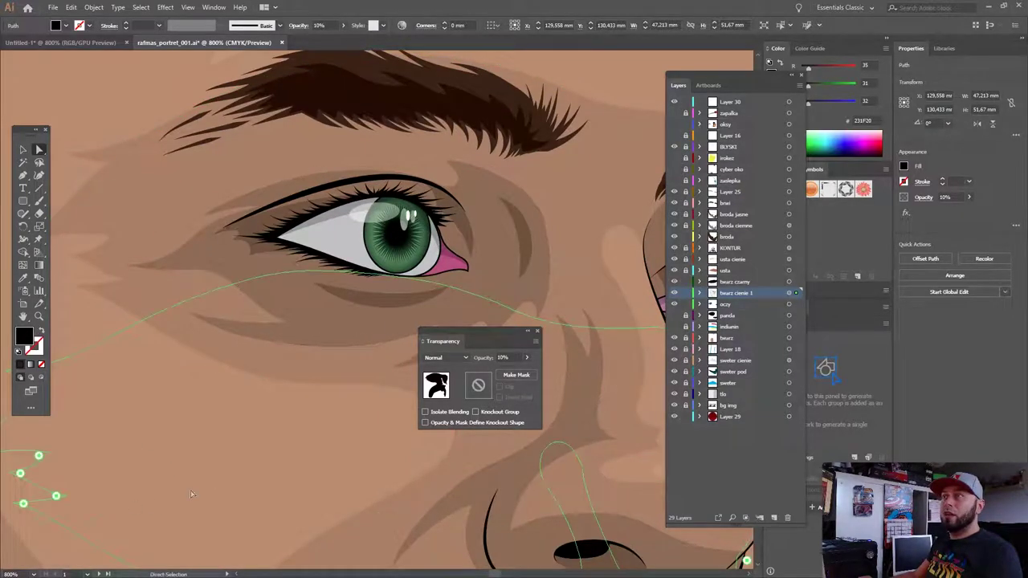
{"action": "key", "text": "a"}
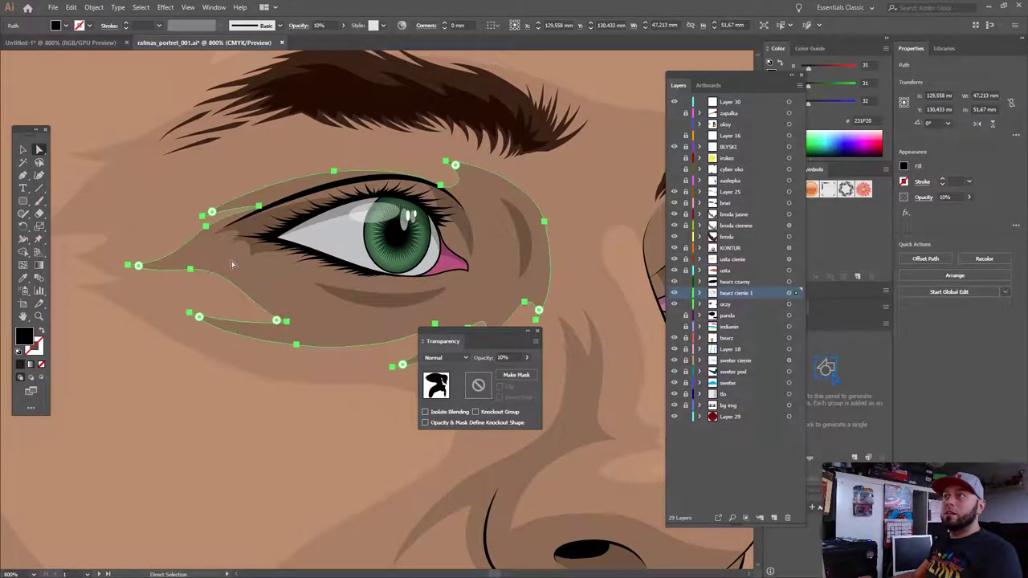
{"action": "left_click", "coordinate": [216, 434]}
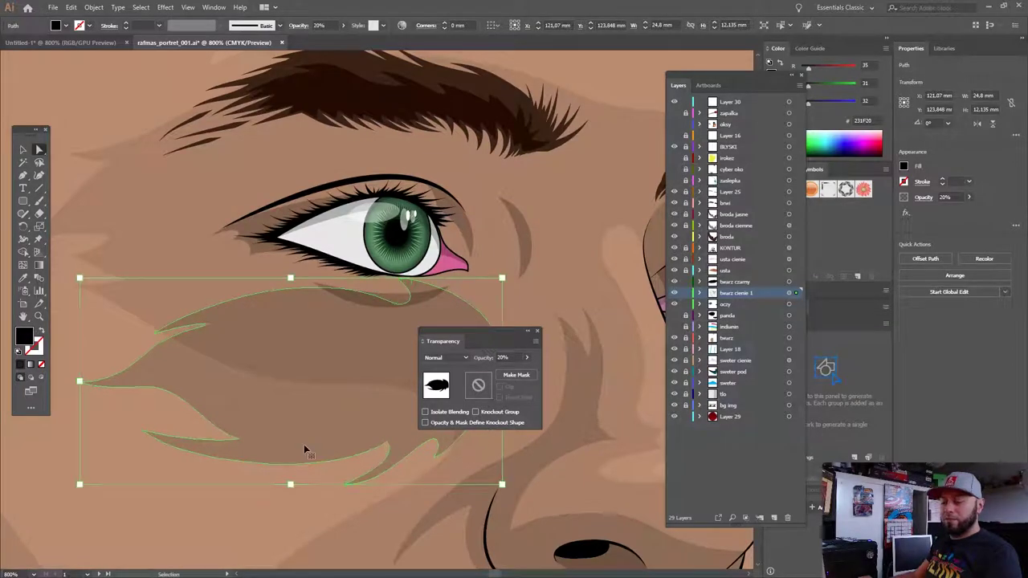
{"action": "left_click", "coordinate": [252, 226]}
{"action": "left_click", "coordinate": [253, 228]}
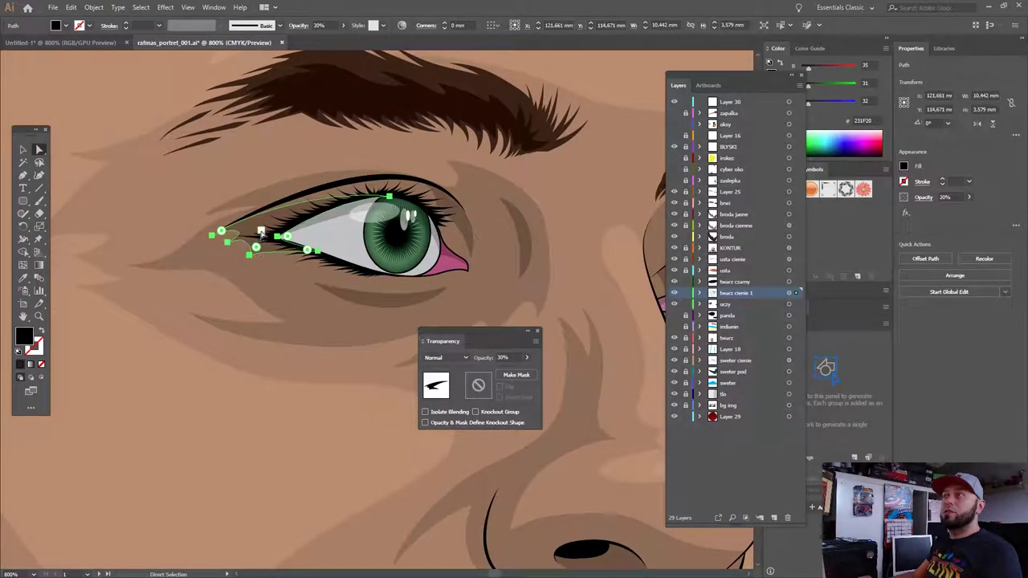
{"action": "left_click", "coordinate": [245, 325]}
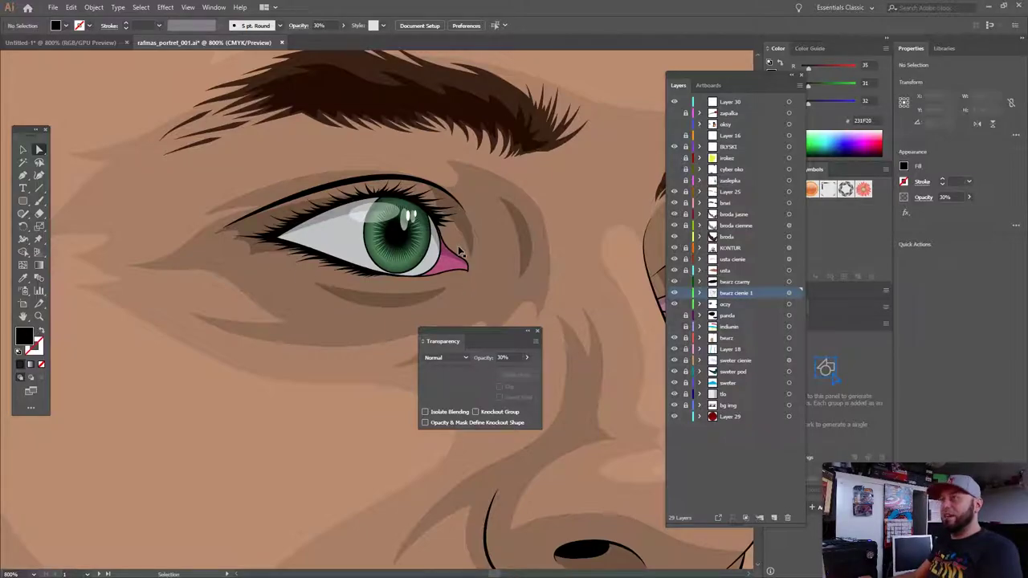
{"action": "key", "text": "ctrl+minus"}
{"action": "key", "text": "ctrl+minus"}
{"action": "left_click", "coordinate": [342, 300]}
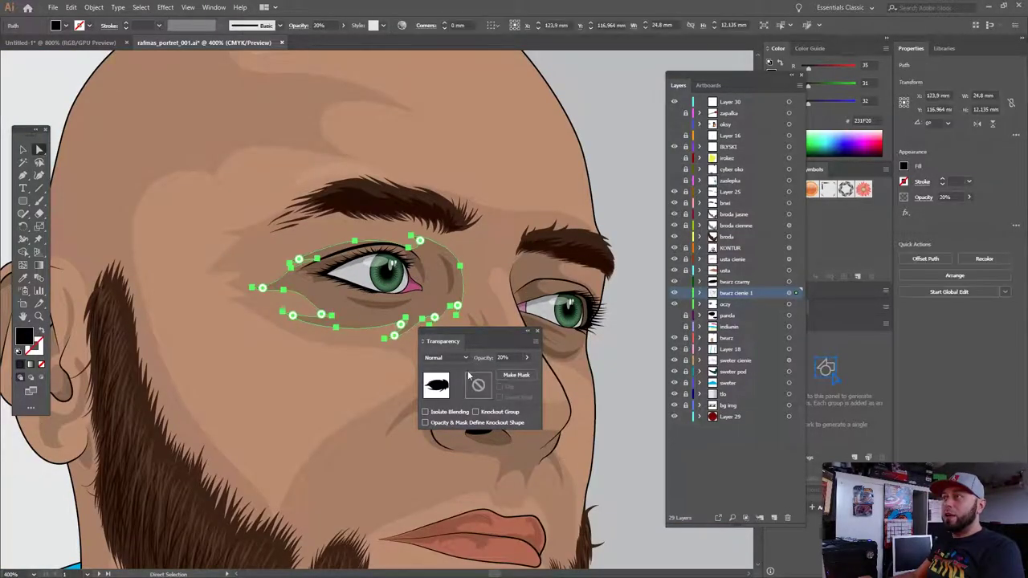
{"action": "left_click", "coordinate": [377, 308]}
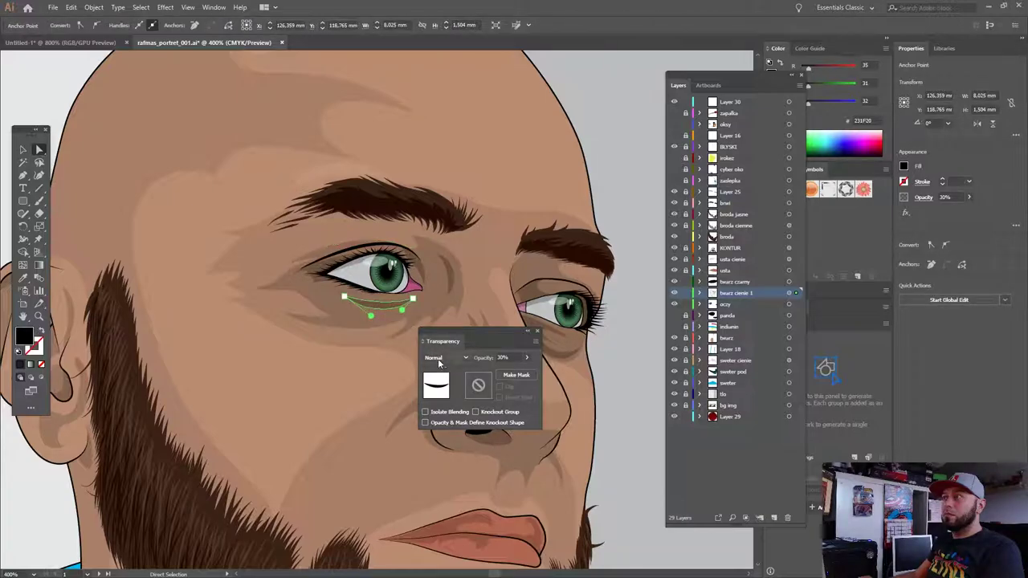
{"action": "left_click", "coordinate": [394, 390]}
{"action": "left_click", "coordinate": [24, 150]}
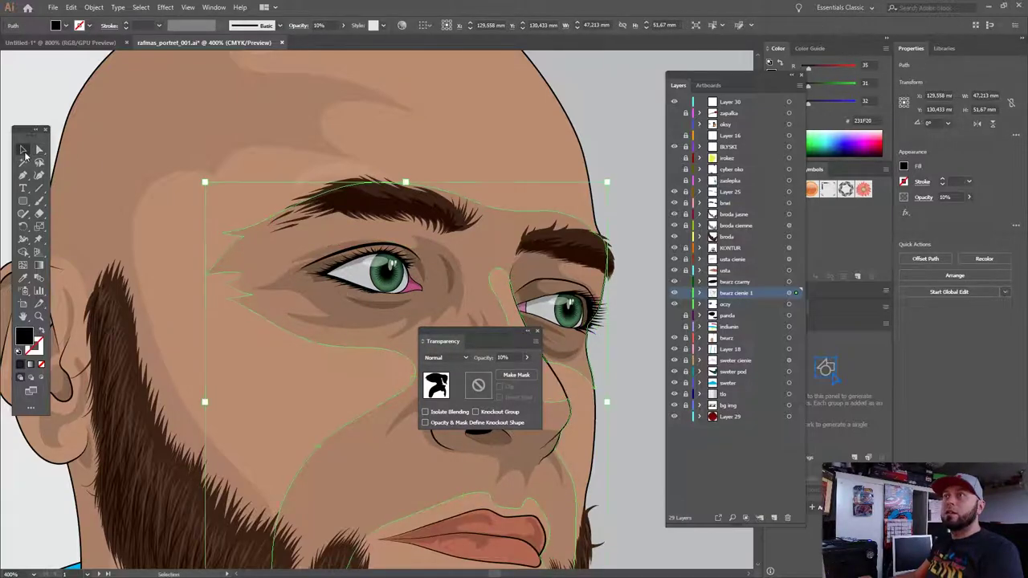
{"action": "key", "text": "ctrl+shift+a"}
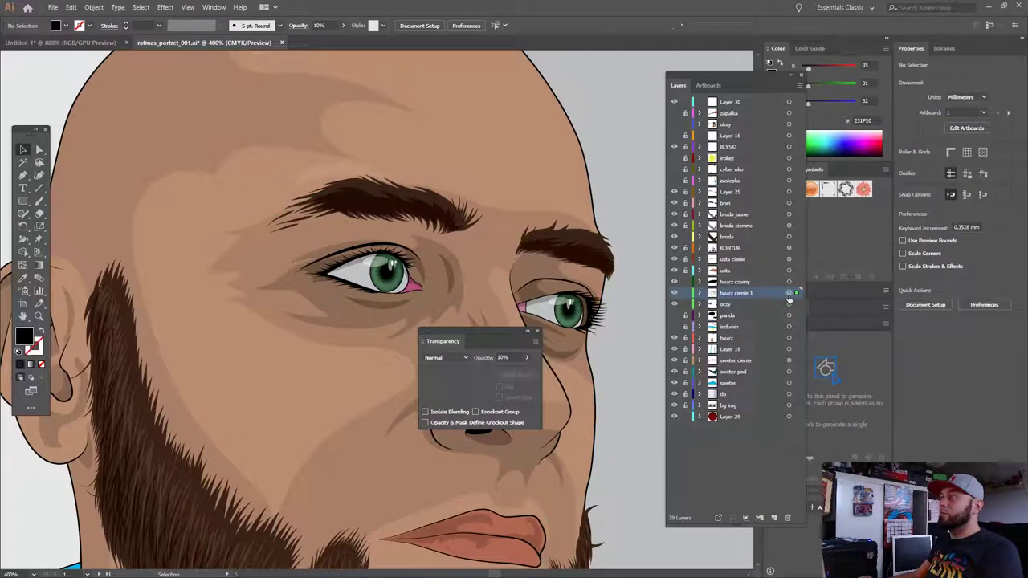
Target the twarz cienie 1 layer, set its blend mode to Multiply, and deselect.
{"action": "left_click", "coordinate": [789, 299]}
{"action": "left_click", "coordinate": [446, 357]}
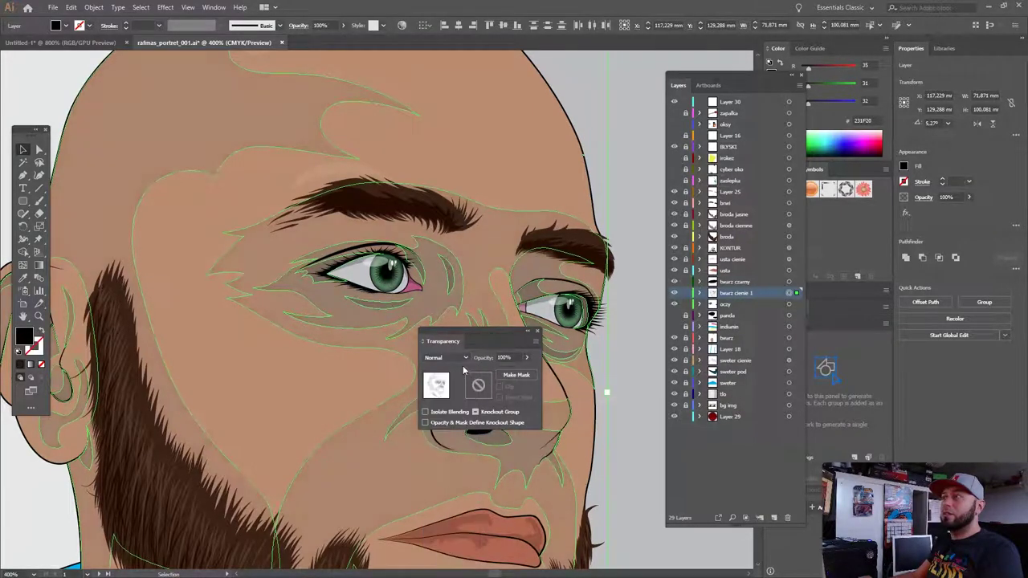
{"action": "left_click", "coordinate": [615, 144]}
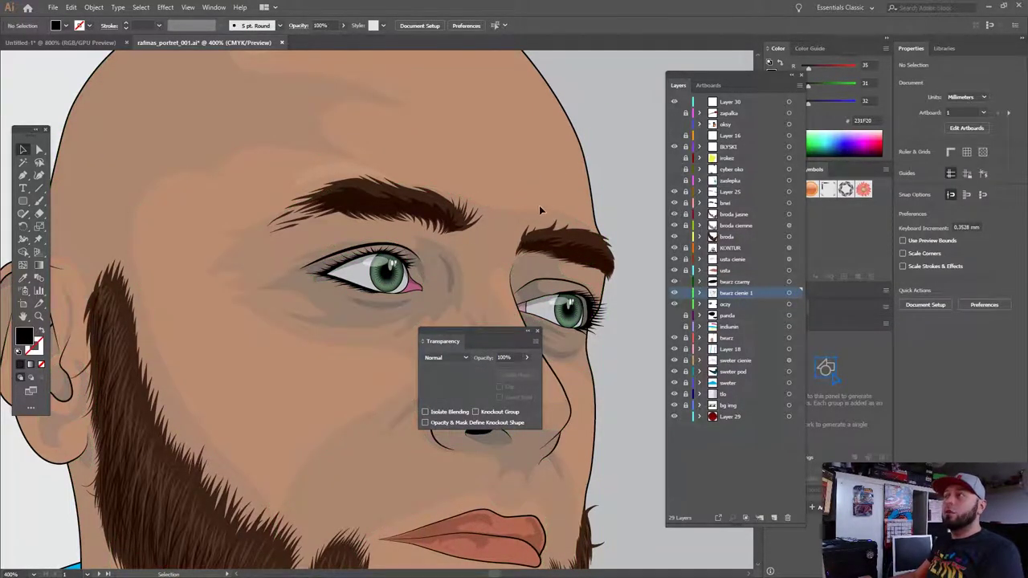
{"action": "left_click_drag", "start_coordinate": [425, 331], "coordinate": [644, 345]}
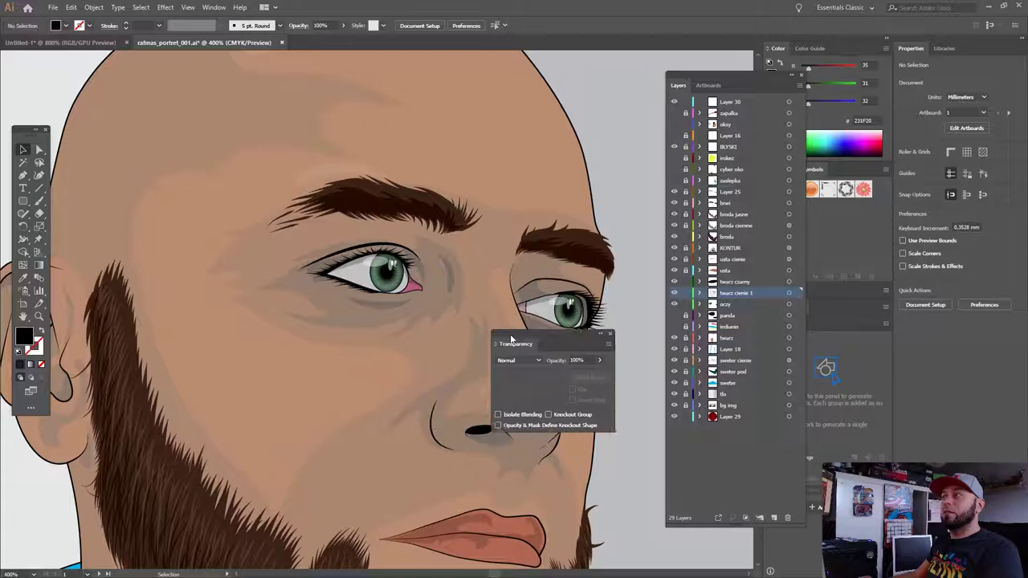
{"action": "left_click", "coordinate": [789, 293]}
{"action": "left_click", "coordinate": [647, 372]}
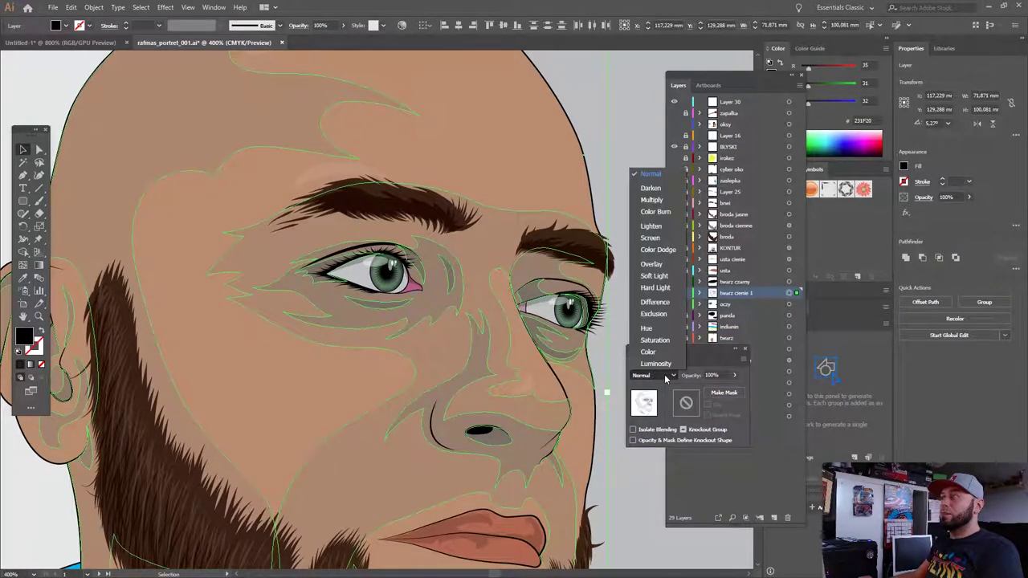
{"action": "left_click", "coordinate": [665, 196]}
{"action": "left_click", "coordinate": [600, 157]}
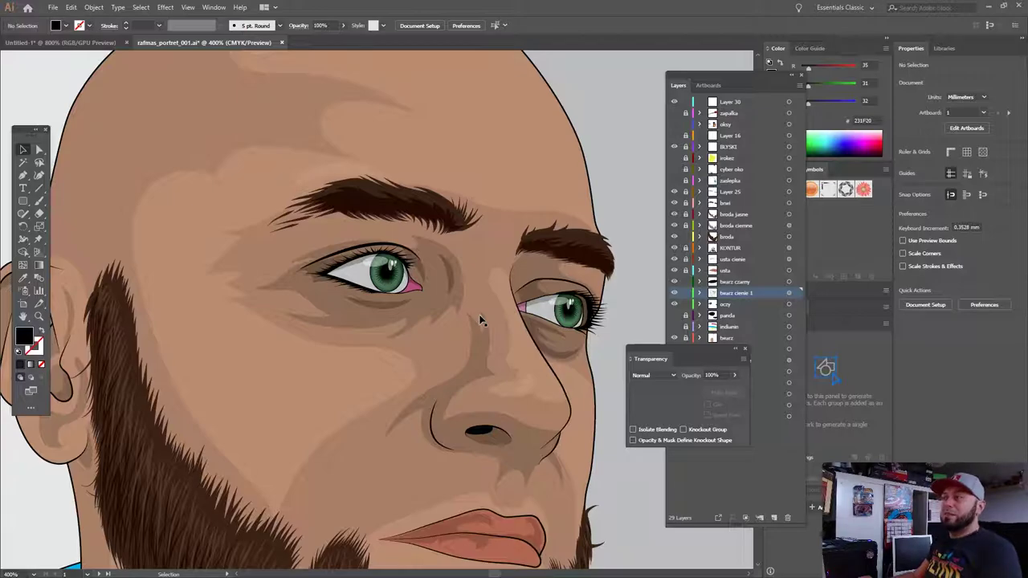
Turn on the sweter cienie hoodie shading layer in the Layers panel.
{"action": "scroll", "coordinate": [483, 313], "scroll_direction": "down", "scroll_amount": 2}
{"action": "scroll", "coordinate": [490, 302], "scroll_direction": "up", "scroll_amount": 2}
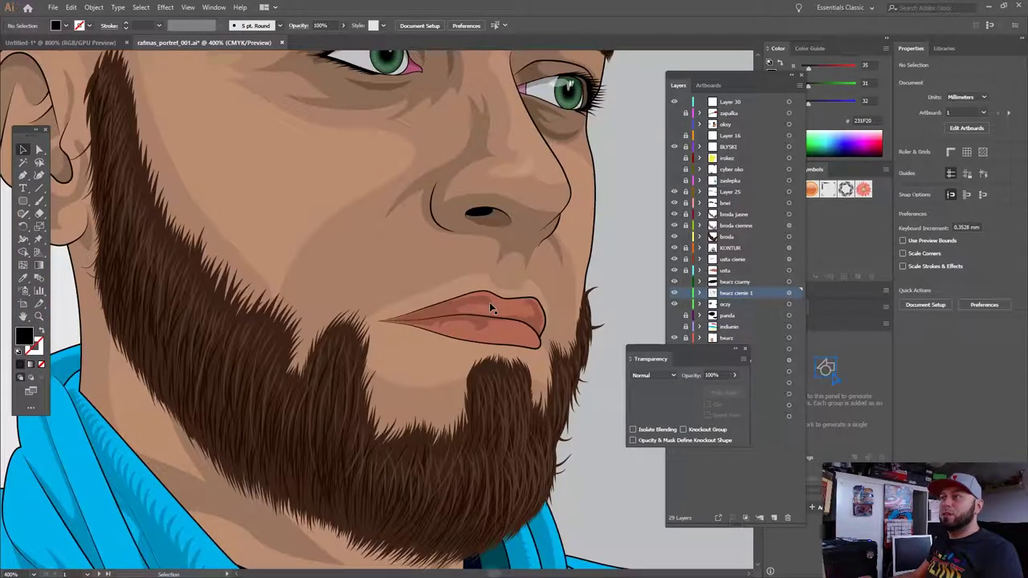
{"action": "scroll", "coordinate": [489, 302], "scroll_direction": "down", "scroll_amount": 1}
{"action": "scroll", "coordinate": [489, 302], "scroll_direction": "down", "scroll_amount": 1}
{"action": "scroll", "coordinate": [514, 317], "scroll_direction": "down", "scroll_amount": 1}
{"action": "scroll", "coordinate": [542, 333], "scroll_direction": "down", "scroll_amount": 1}
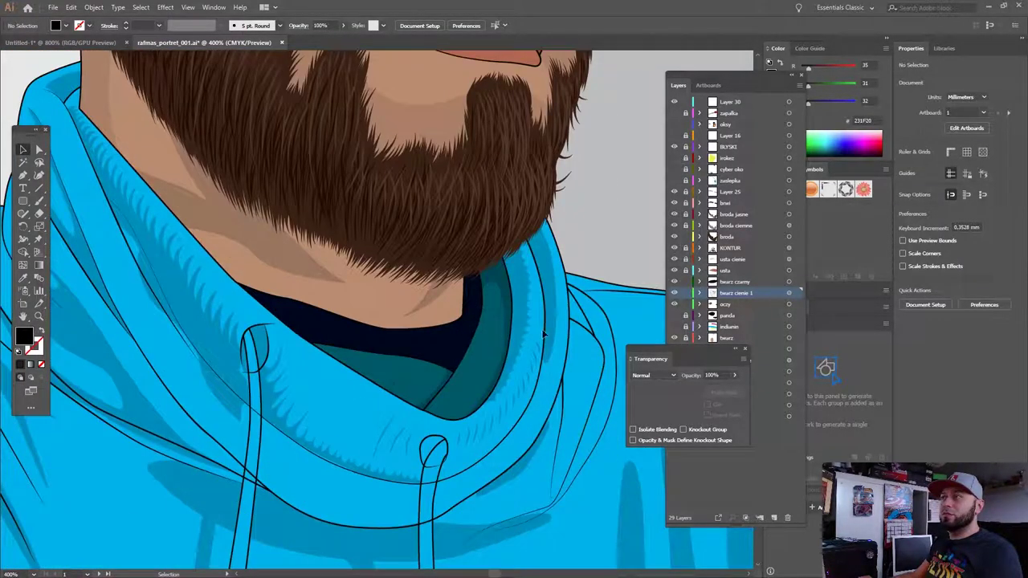
{"action": "left_click", "coordinate": [689, 315]}
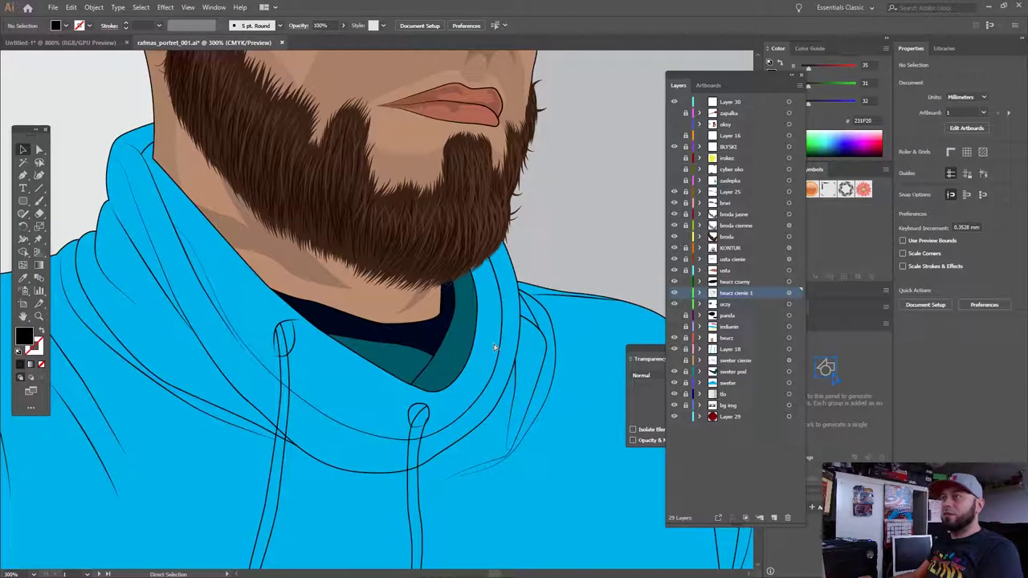
{"action": "key", "text": "ctrl+minus"}
{"action": "key", "text": "ctrl+minus"}
{"action": "left_click_drag", "start_coordinate": [448, 343], "coordinate": [531, 307]}
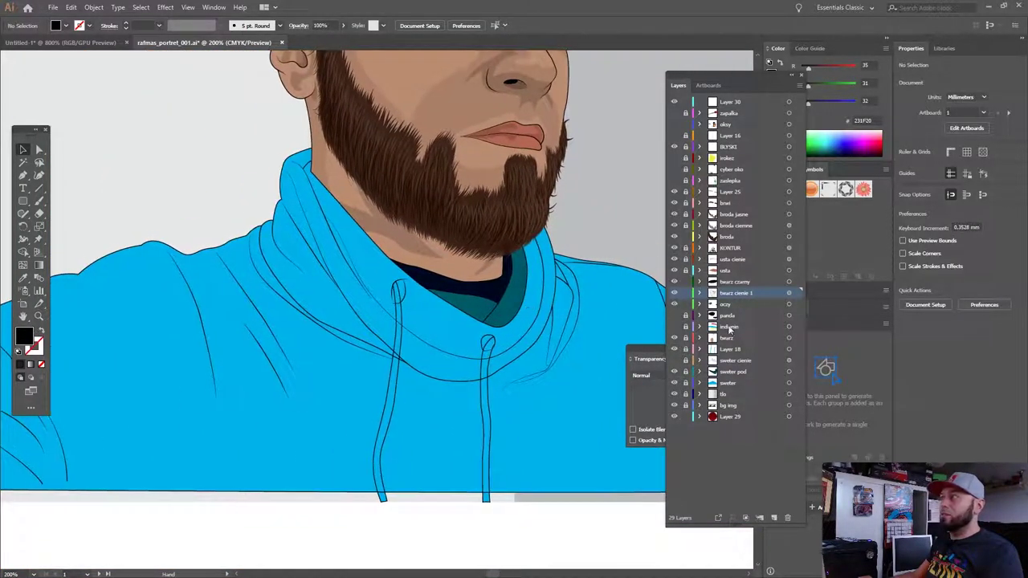
{"action": "left_click", "coordinate": [674, 361]}
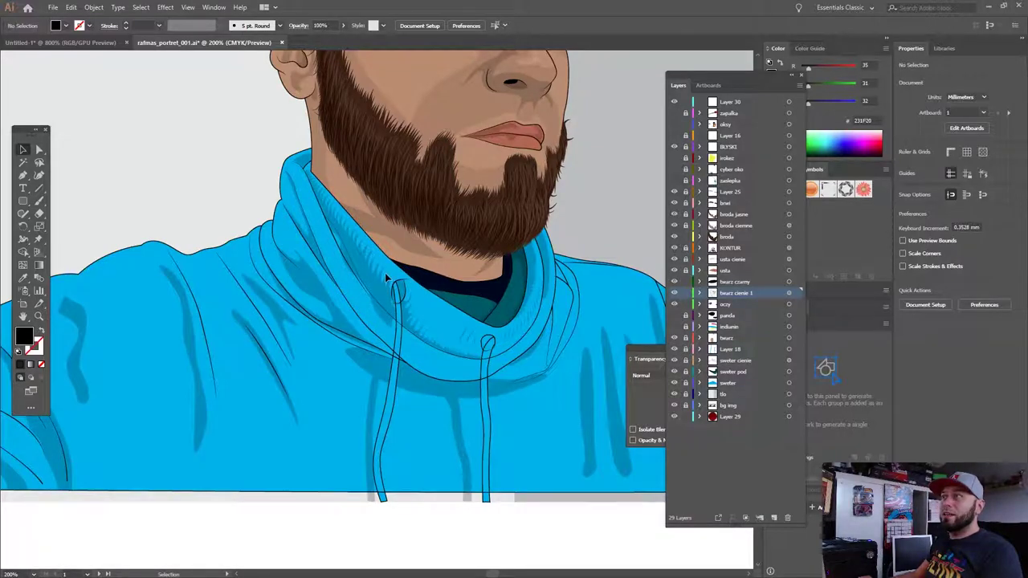
Zoom in and pan to check the hoodie collar and drawstrings.
{"action": "key", "text": "z"}
{"action": "left_click_drag", "start_coordinate": [328, 273], "coordinate": [370, 266]}
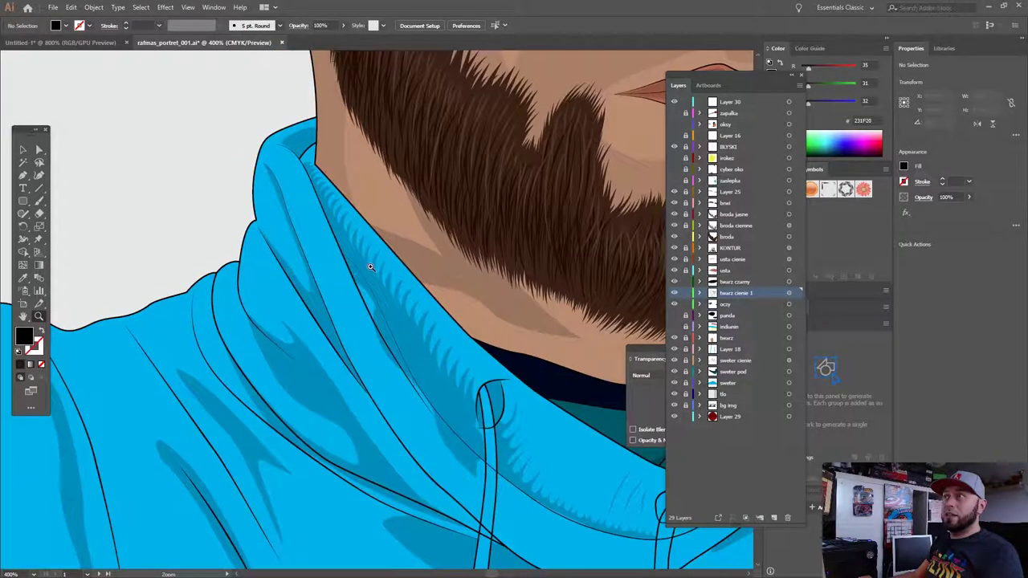
{"action": "left_click", "coordinate": [363, 257]}
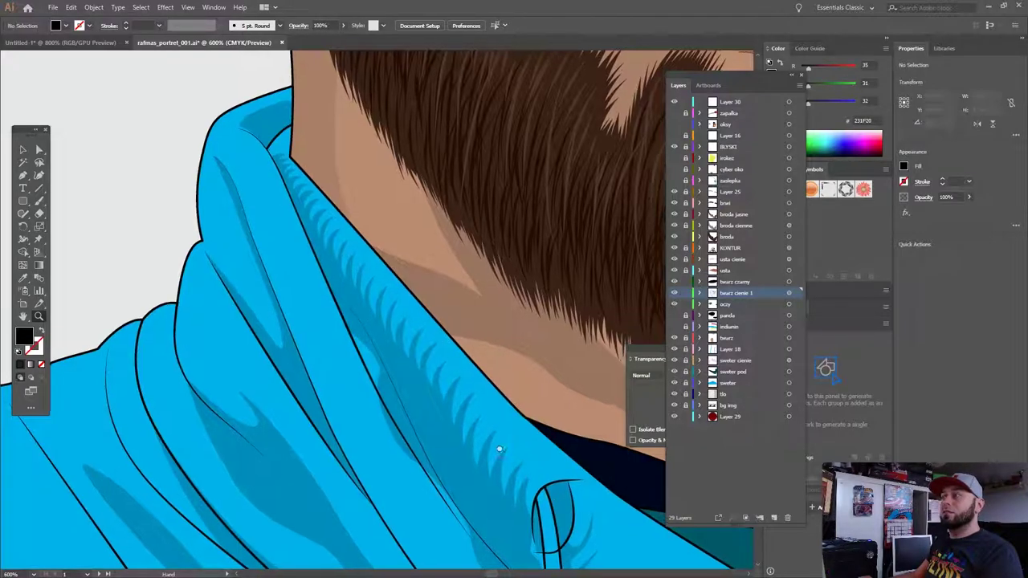
{"action": "left_click_drag", "start_coordinate": [503, 462], "coordinate": [389, 369]}
{"action": "left_click_drag", "start_coordinate": [557, 269], "coordinate": [427, 290]}
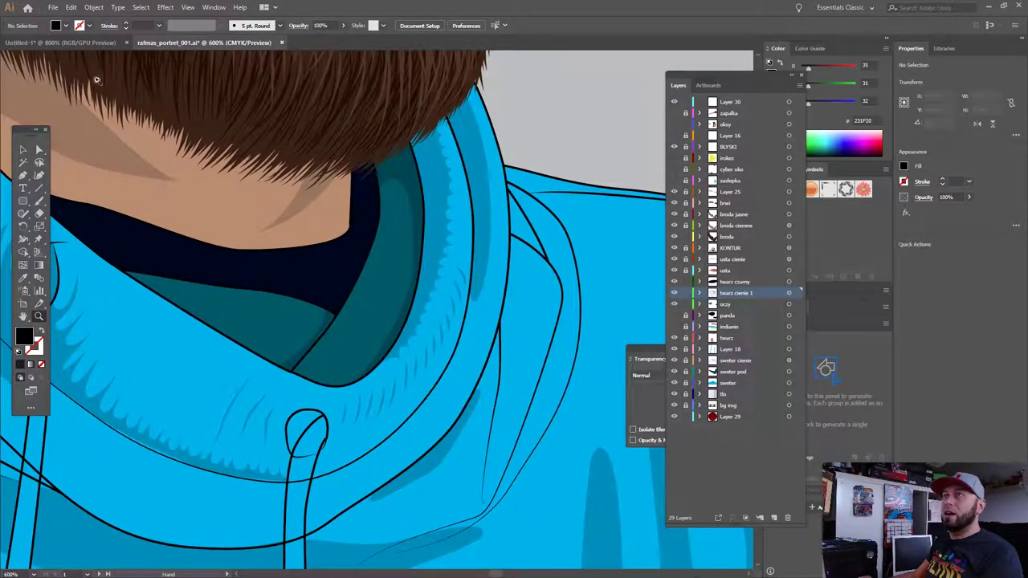
Compare the hoodie collar in the reference photo, then return to the portrait.
{"action": "left_click", "coordinate": [94, 42]}
{"action": "left_click_drag", "start_coordinate": [281, 420], "coordinate": [374, 172]}
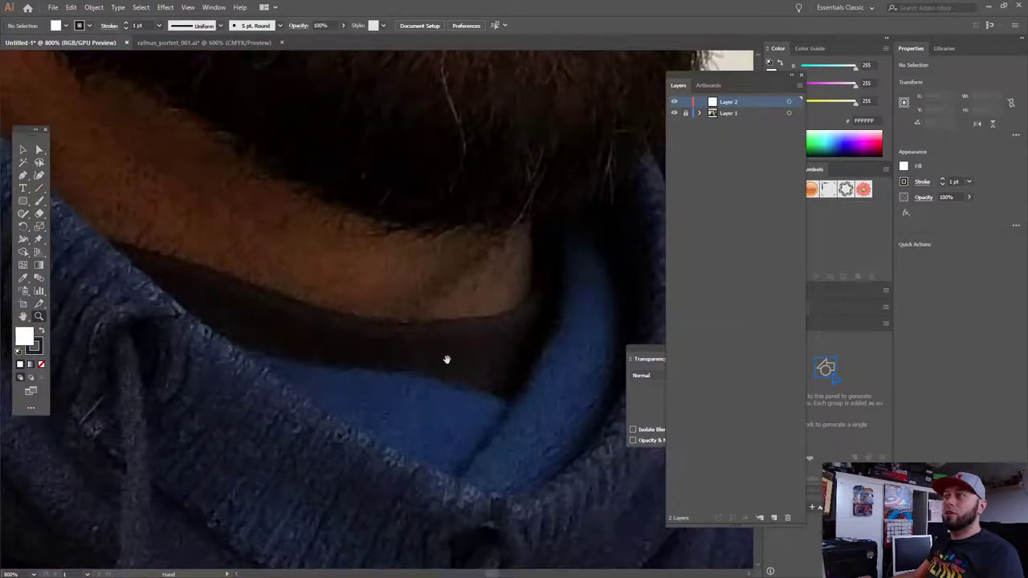
{"action": "left_click_drag", "start_coordinate": [447, 359], "coordinate": [480, 268]}
{"action": "left_click", "coordinate": [203, 42]}
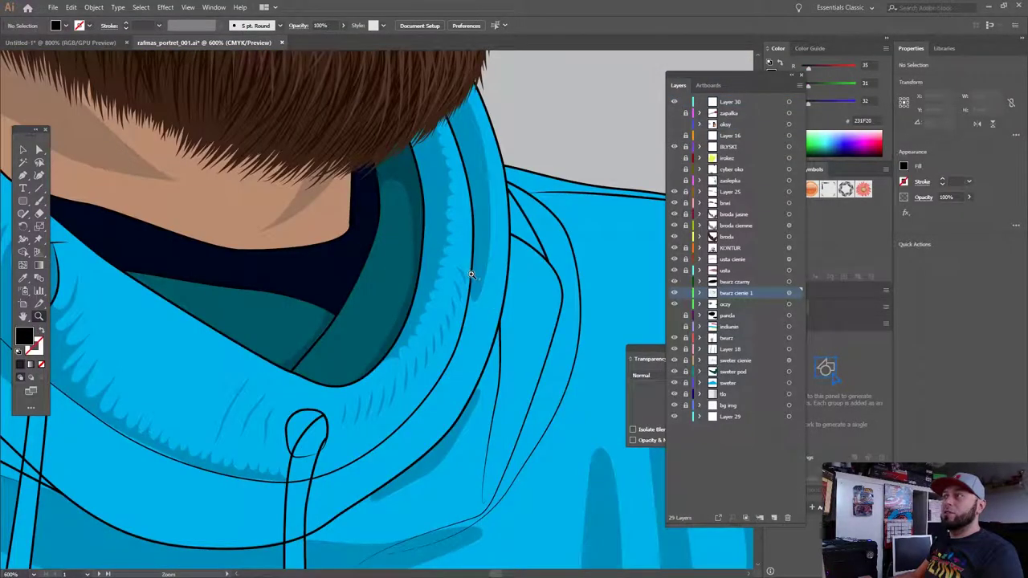
Zoom out and pan around the face, beard and left shoulder.
{"action": "left_click", "coordinate": [461, 300], "text": "alt"}
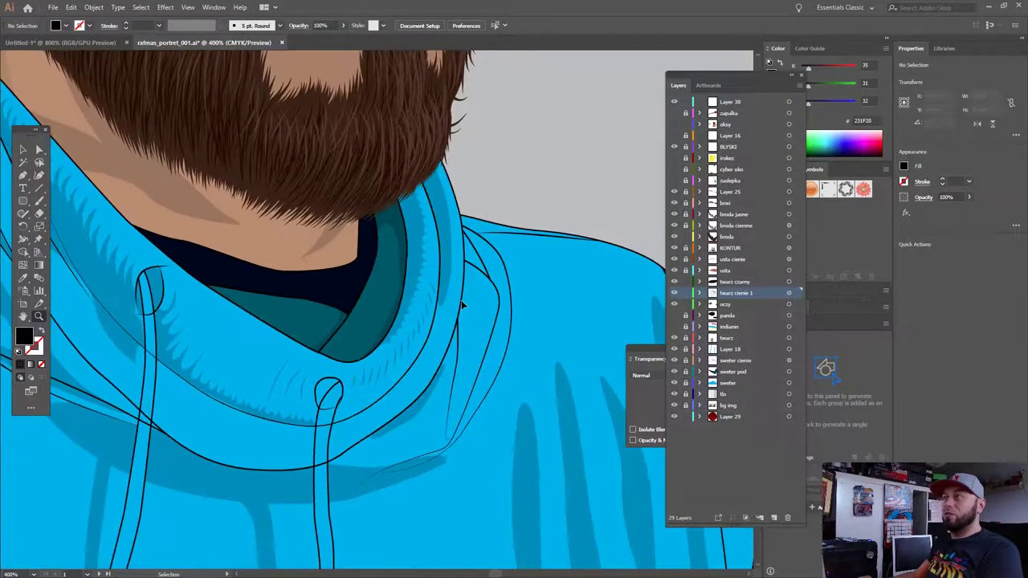
{"action": "left_click", "coordinate": [461, 300], "text": "alt"}
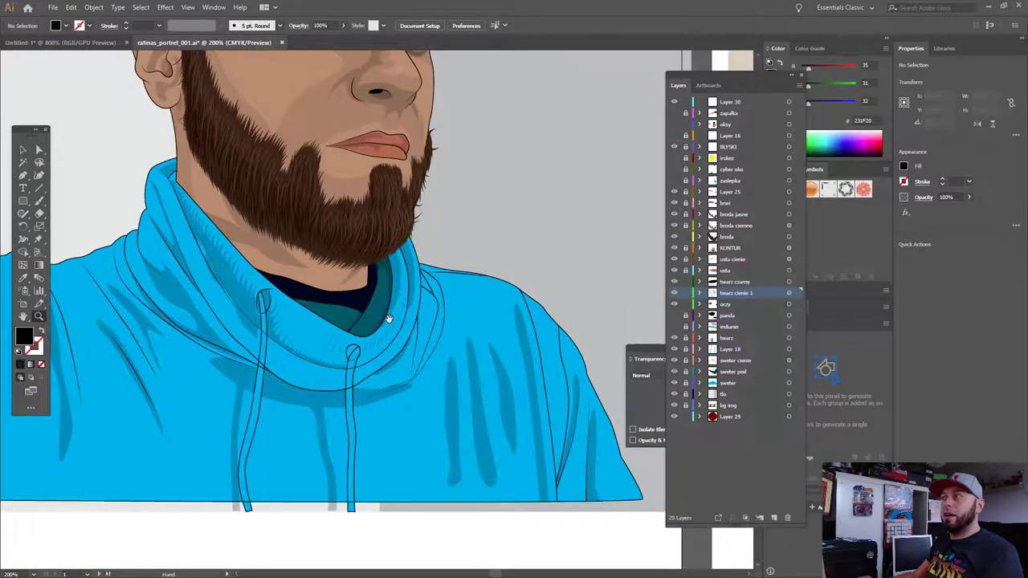
{"action": "scroll", "coordinate": [394, 321], "scroll_direction": "left", "scroll_amount": 5}
{"action": "scroll", "coordinate": [417, 333], "scroll_direction": "up", "scroll_amount": 1}
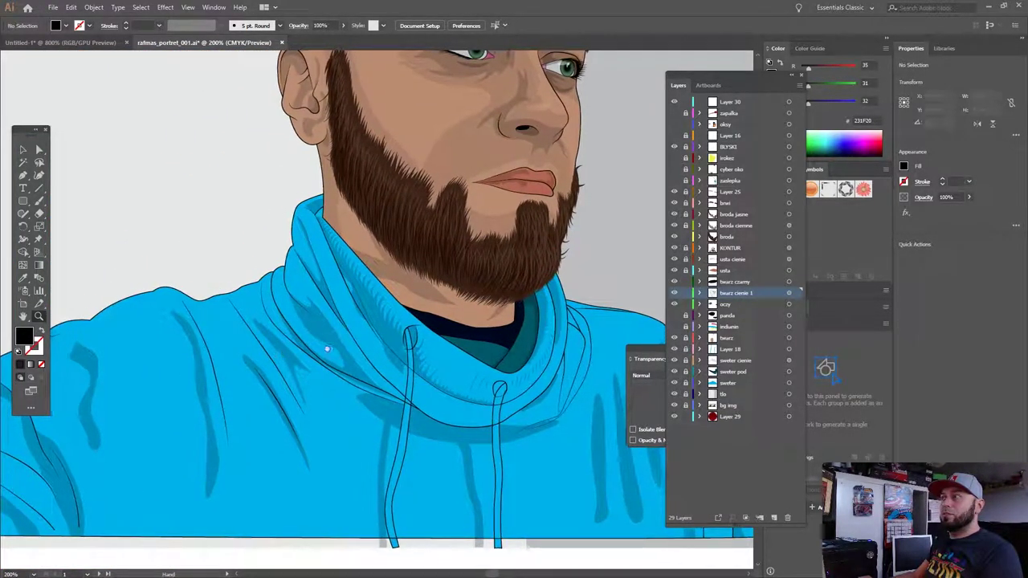
{"action": "scroll", "coordinate": [401, 369], "scroll_direction": "left", "scroll_amount": 1}
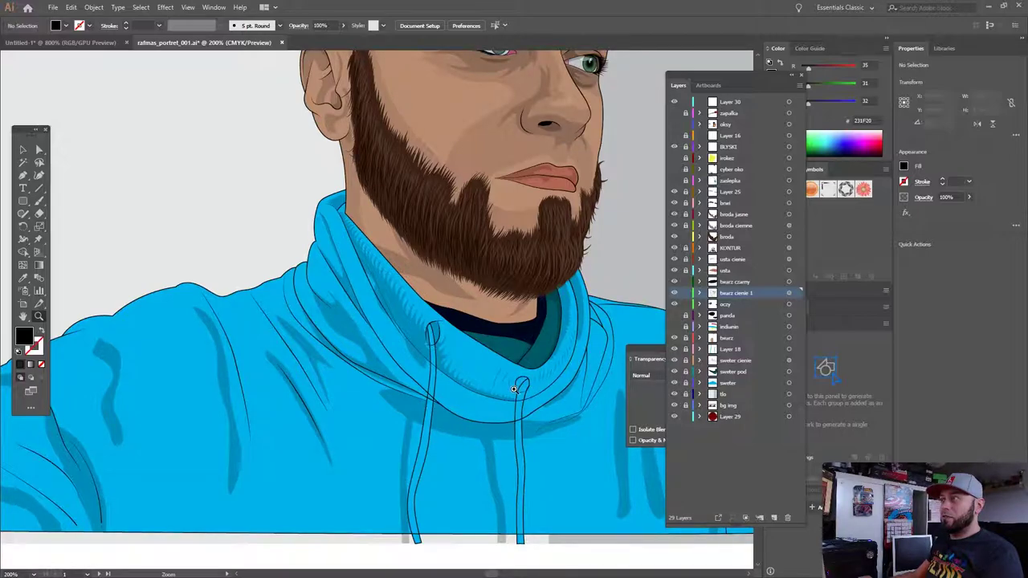
{"action": "left_click_drag", "start_coordinate": [263, 370], "coordinate": [386, 346]}
{"action": "scroll", "coordinate": [386, 347], "scroll_direction": "right", "scroll_amount": 2}
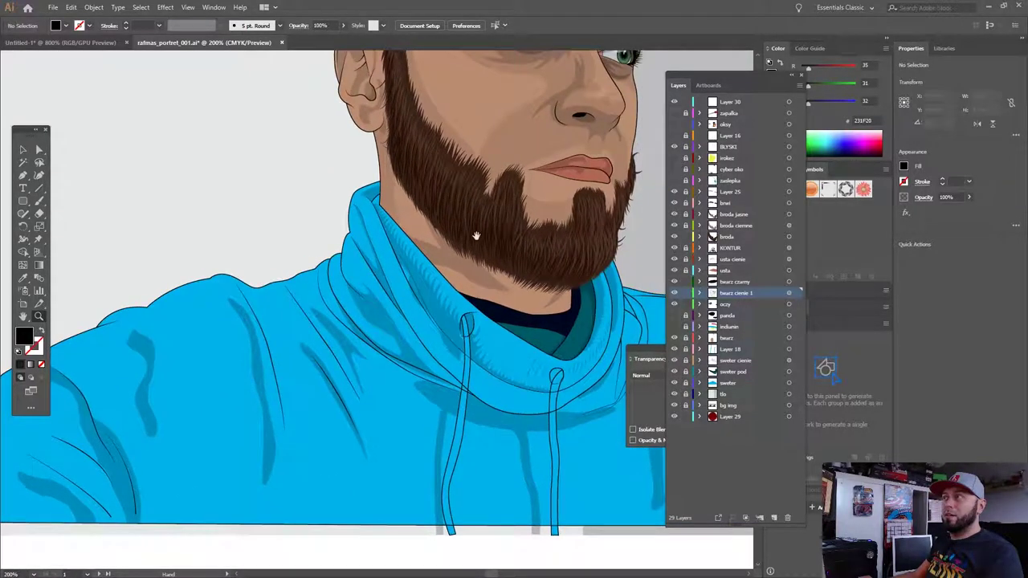
{"action": "scroll", "coordinate": [401, 341], "scroll_direction": "up", "scroll_amount": 6}
{"action": "scroll", "coordinate": [410, 338], "scroll_direction": "right", "scroll_amount": 3}
{"action": "scroll", "coordinate": [416, 336], "scroll_direction": "right", "scroll_amount": 1}
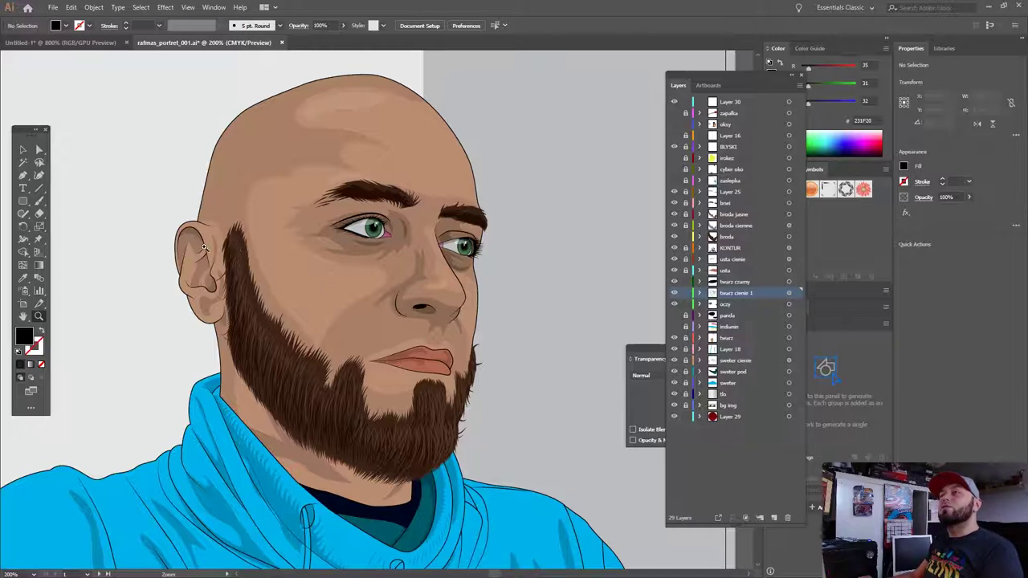
{"action": "left_click", "coordinate": [205, 249]}
{"action": "scroll", "coordinate": [401, 217], "scroll_direction": "right", "scroll_amount": 2}
{"action": "scroll", "coordinate": [402, 217], "scroll_direction": "down", "scroll_amount": 1}
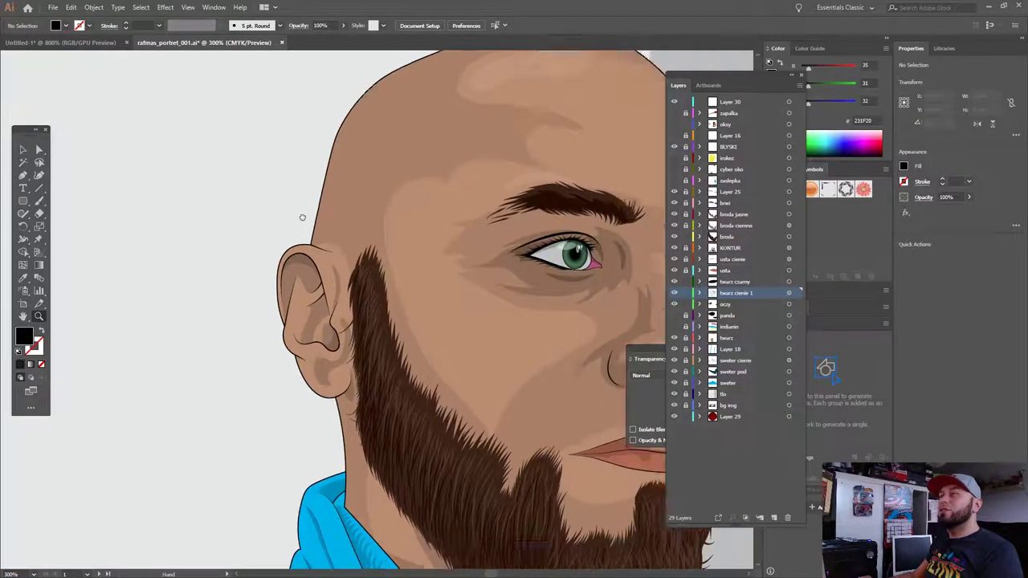
{"action": "scroll", "coordinate": [265, 200], "scroll_direction": "right", "scroll_amount": 5}
{"action": "scroll", "coordinate": [265, 201], "scroll_direction": "down", "scroll_amount": 2}
{"action": "scroll", "coordinate": [218, 183], "scroll_direction": "right", "scroll_amount": 1}
{"action": "left_click_drag", "start_coordinate": [148, 233], "coordinate": [377, 269]}
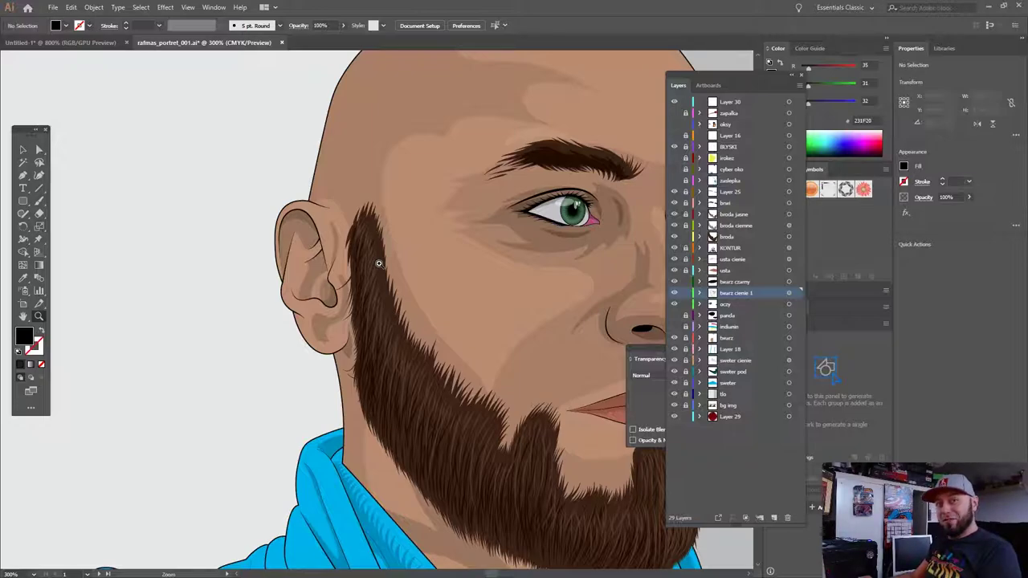
{"action": "left_click", "coordinate": [39, 150]}
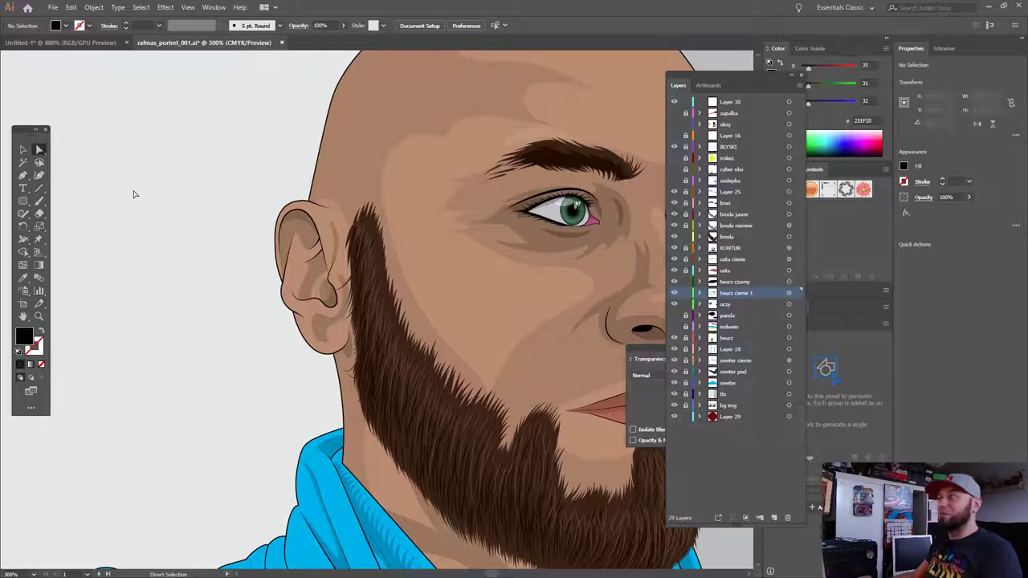
{"action": "mouse_move", "coordinate": [492, 207]}
{"action": "left_mouse_down"}
{"action": "mouse_move", "coordinate": [397, 227]}
{"action": "mouse_move", "coordinate": [416, 266]}
{"action": "mouse_move", "coordinate": [424, 240]}
{"action": "left_mouse_up"}
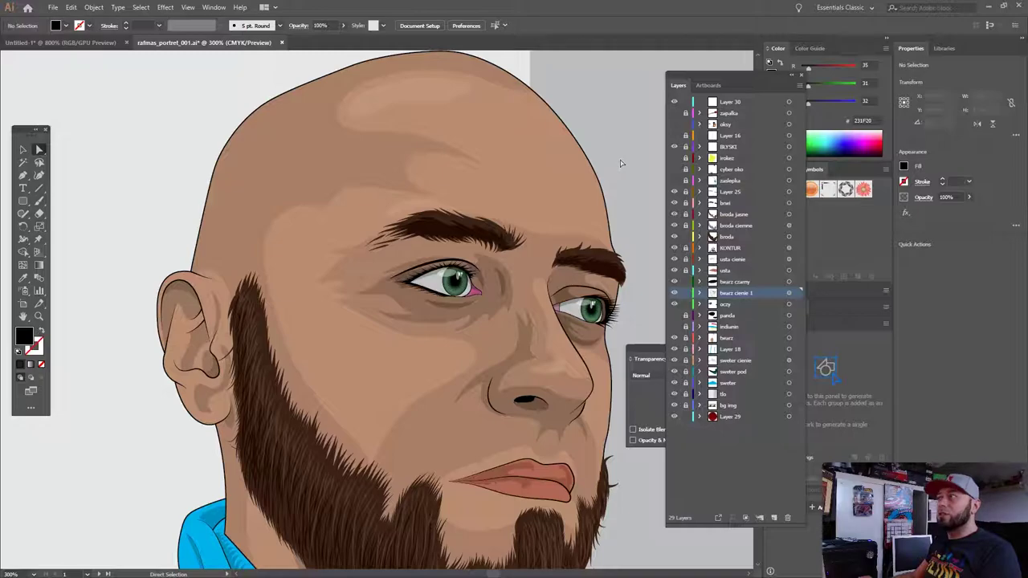
{"action": "scroll", "coordinate": [620, 164], "scroll_direction": "down", "scroll_amount": 2}
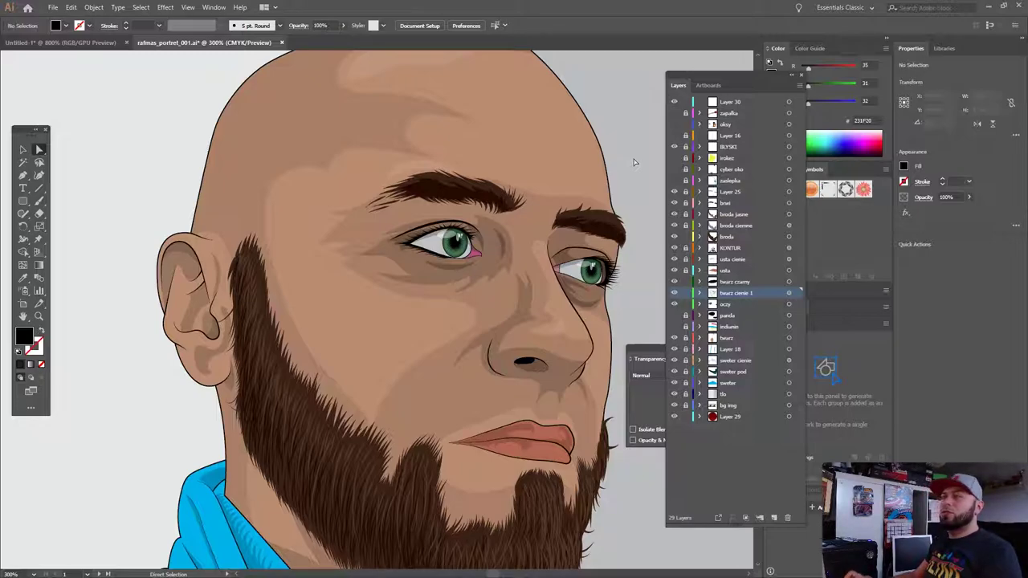
{"action": "scroll", "coordinate": [571, 285], "scroll_direction": "down", "scroll_amount": 3}
{"action": "scroll", "coordinate": [571, 286], "scroll_direction": "down", "scroll_amount": 2}
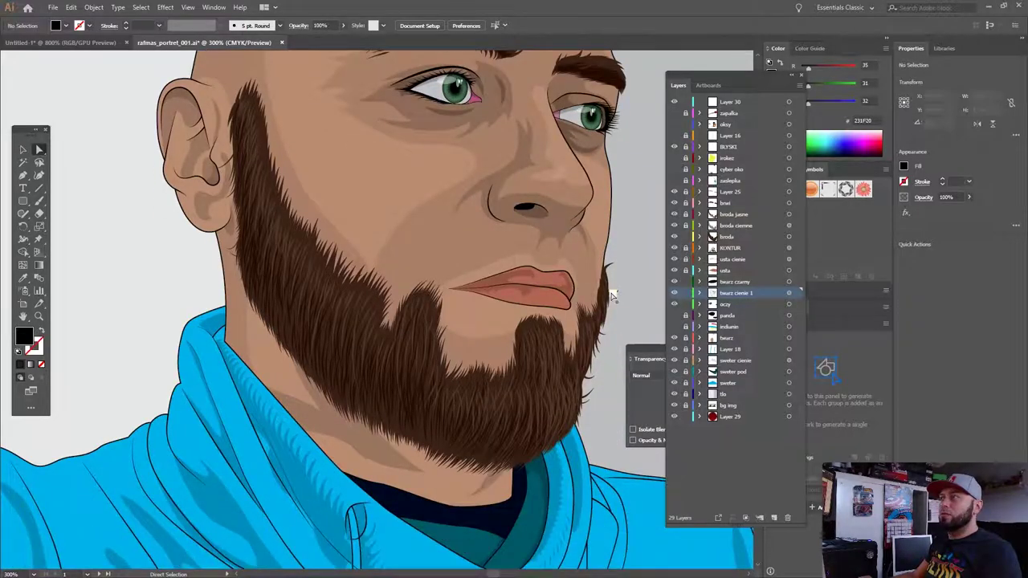
{"action": "scroll", "coordinate": [572, 297], "scroll_direction": "down", "scroll_amount": 2}
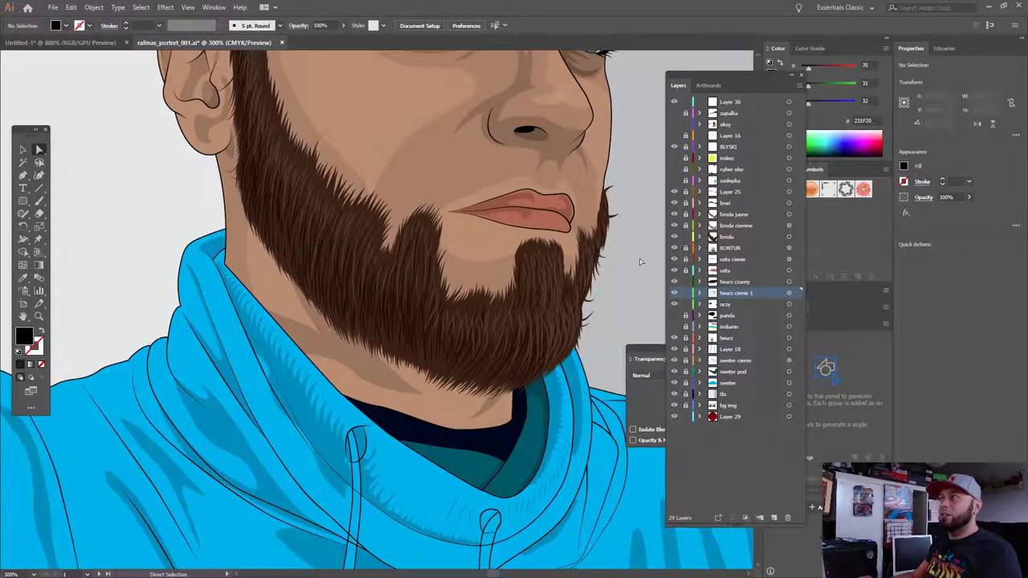
{"action": "scroll", "coordinate": [640, 261], "scroll_direction": "up", "scroll_amount": 4}
{"action": "scroll", "coordinate": [640, 261], "scroll_direction": "up", "scroll_amount": 3}
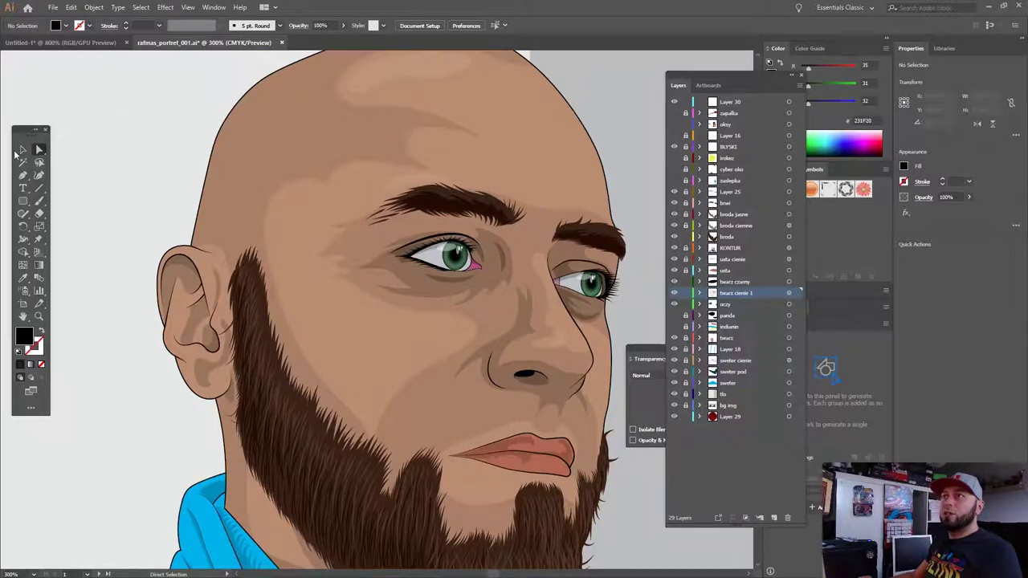
{"action": "key", "text": "v"}
{"action": "left_click", "coordinate": [53, 42]}
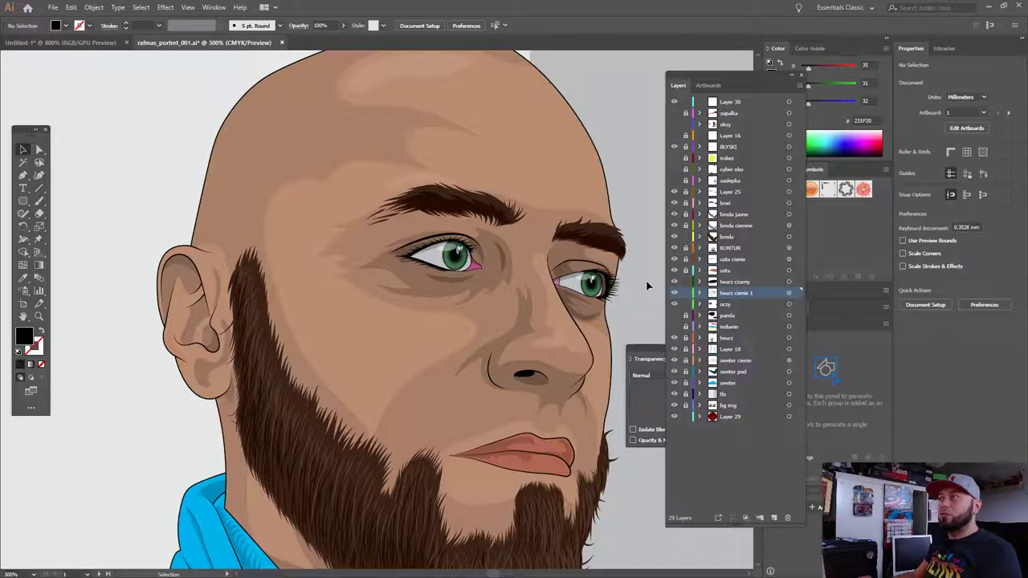
Zoom out twice and frame the full portrait artboard beside the reference photo.
{"action": "key", "text": "ctrl+minus"}
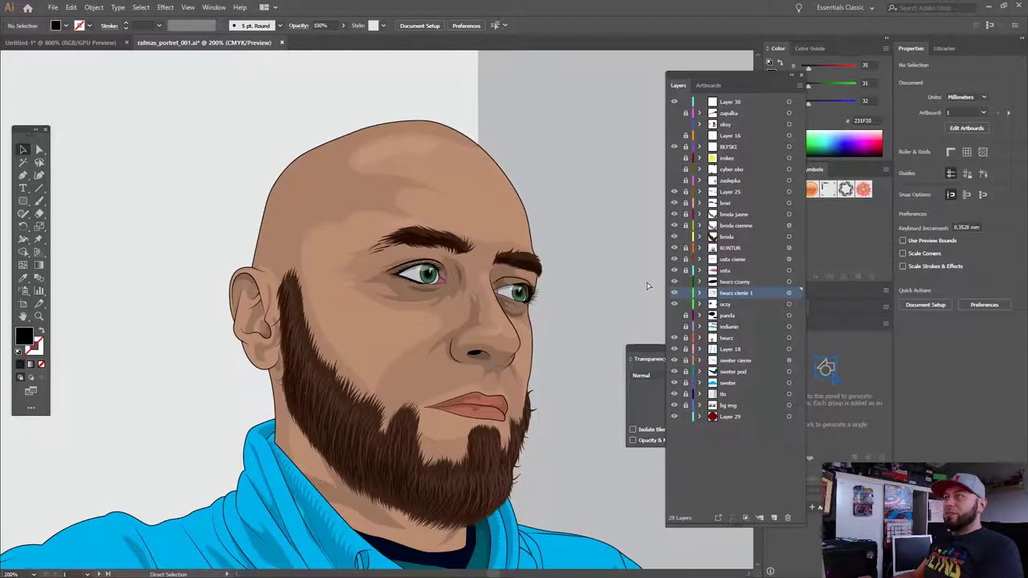
{"action": "key", "text": "ctrl+minus"}
{"action": "key", "text": "ctrl+minus"}
{"action": "mouse_move", "coordinate": [544, 298]}
{"action": "left_mouse_down"}
{"action": "mouse_move", "coordinate": [495, 317]}
{"action": "mouse_move", "coordinate": [509, 319]}
{"action": "left_mouse_up"}
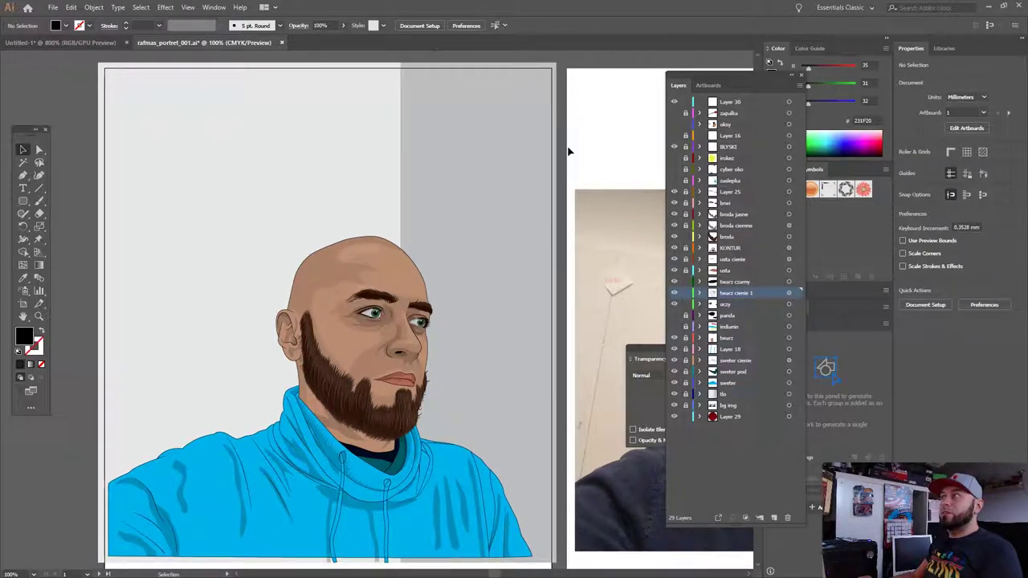